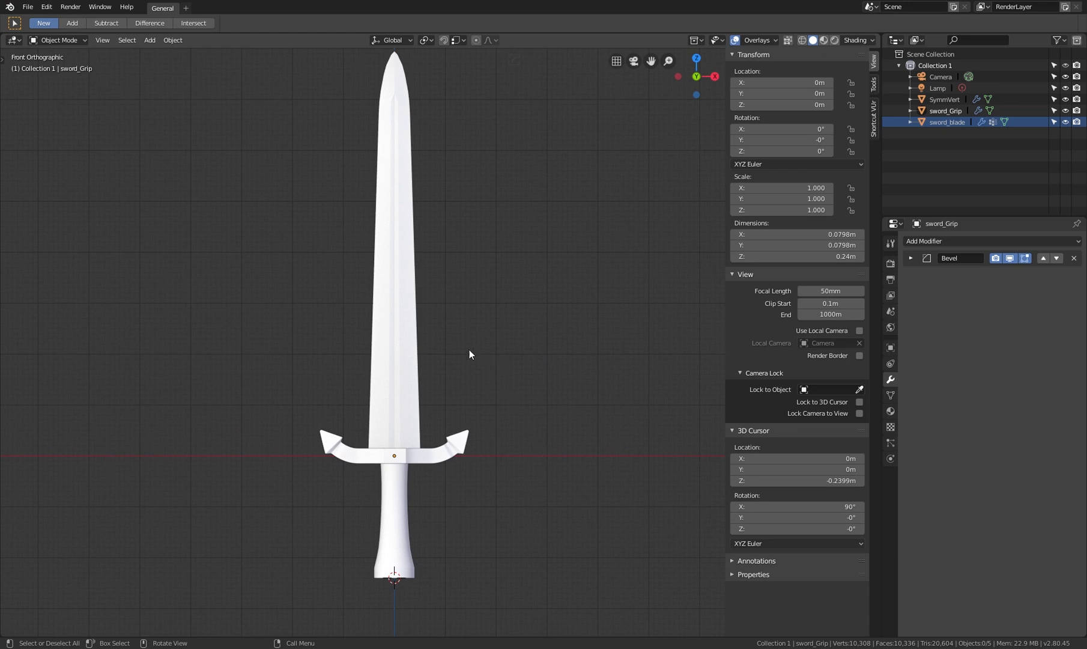
# Examine the materials of the sword's guard and grip in LookDev shading and return the viewport to Solid shading
pyautogui.press('z')
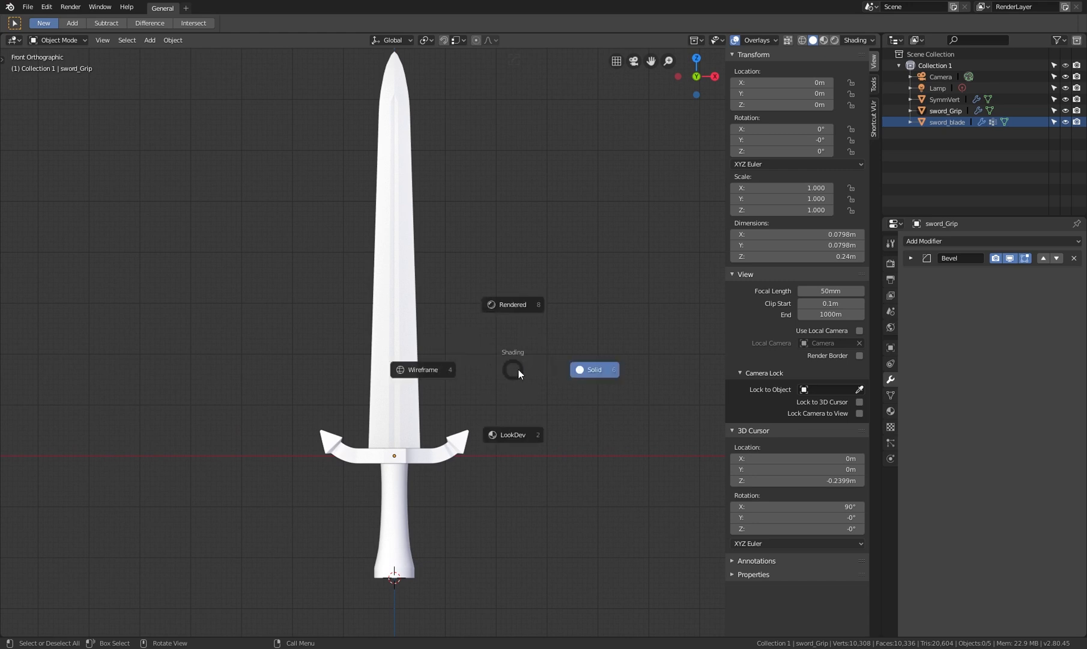
pyautogui.click(582, 369)
pyautogui.press('z')
pyautogui.click(536, 424)
pyautogui.click(438, 456)
pyautogui.keyDown('shift'); pyautogui.moveTo(436, 433); pyautogui.dragTo(462, 336, button='middle'); pyautogui.keyUp('shift')
pyautogui.scroll(3, 424, 415)
pyautogui.moveTo(424, 415)
pyautogui.mouseDown(button='middle')
pyautogui.moveTo(462, 398)
pyautogui.moveTo(429, 403)
pyautogui.mouseUp(button='middle')
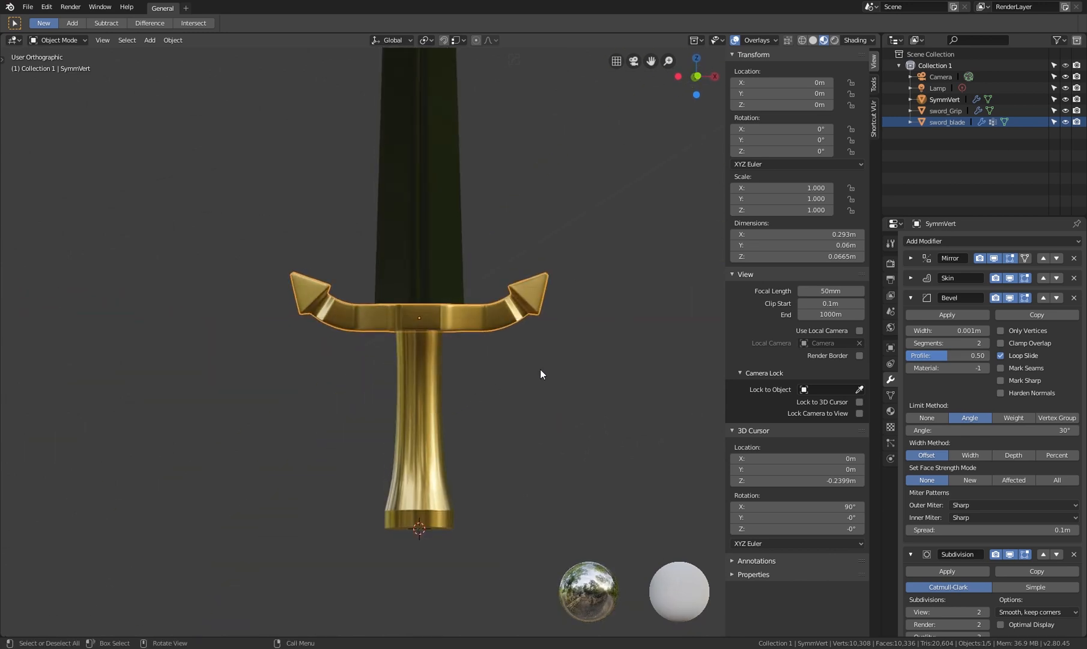
pyautogui.press('z')
pyautogui.click(603, 372)
pyautogui.scroll(2, 479, 400)
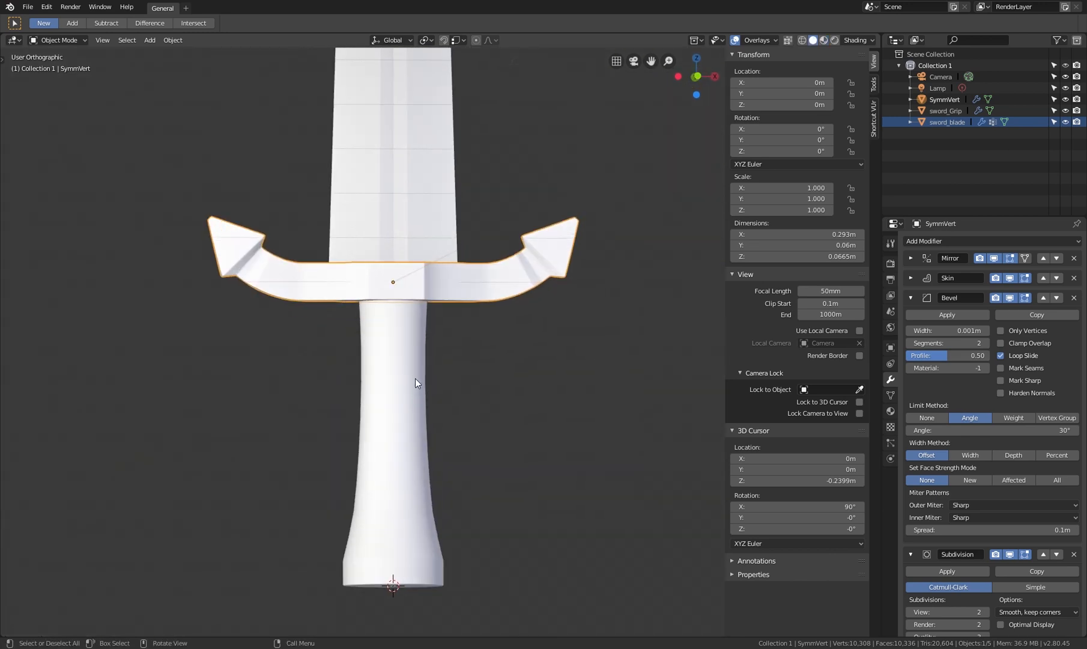
# Isolate the sword grip in local view and enter Edit Mode on it
pyautogui.click(415, 379)
pyautogui.moveTo(408, 400); pyautogui.dragTo(449, 369, button='middle')
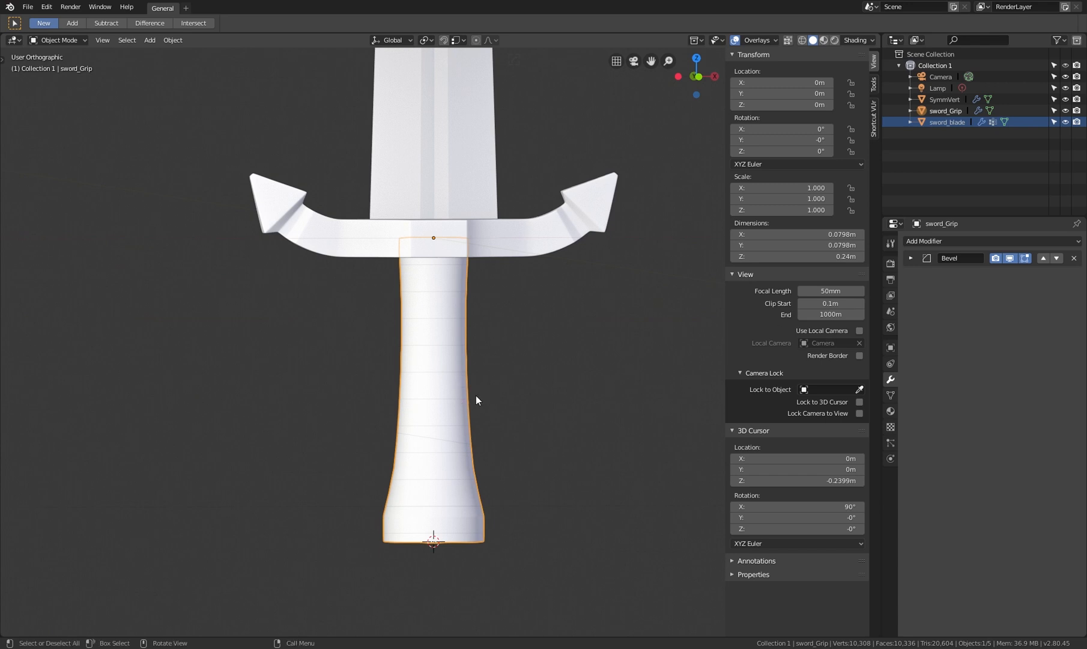
pyautogui.moveTo(476, 399); pyautogui.dragTo(459, 374, button='middle')
pyautogui.scroll(2, 470, 388)
pyautogui.press('KP_Divide')
pyautogui.press('Tab')
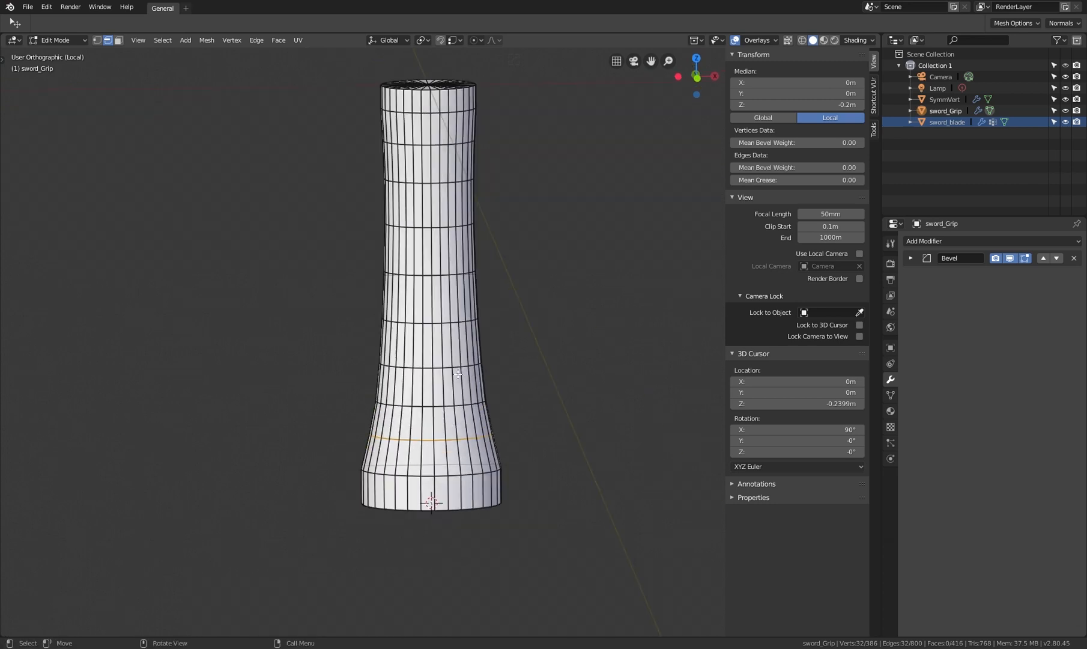
# Show the whole grip mesh in front view and switch to face selection mode
pyautogui.press('KP_1')
pyautogui.keyDown('shift'); pyautogui.moveTo(470, 279); pyautogui.dragTo(445, 326, button='middle'); pyautogui.keyUp('shift')
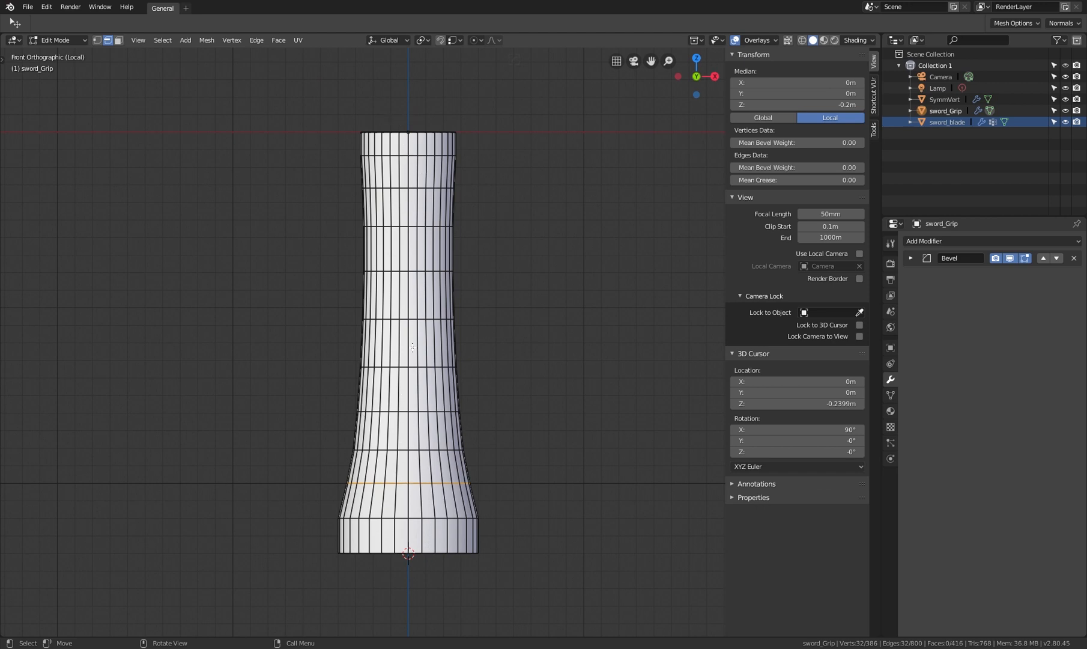
pyautogui.keyDown('shift'); pyautogui.moveTo(415, 167); pyautogui.dragTo(413, 183, button='middle'); pyautogui.keyUp('shift')
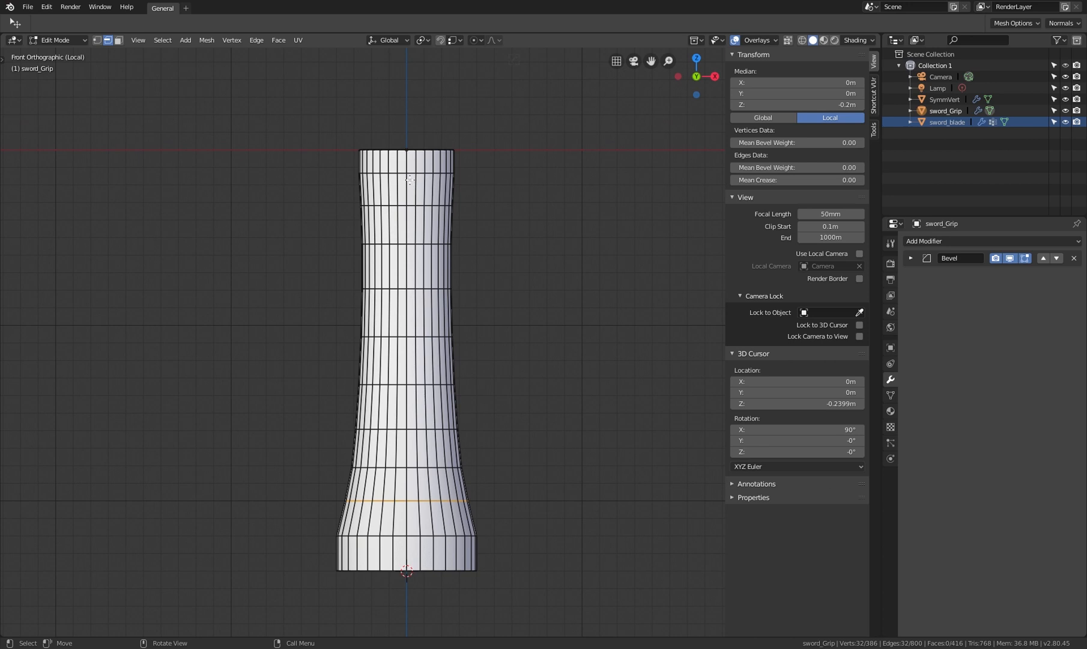
pyautogui.scroll(1, 415, 208)
pyautogui.keyDown('shift'); pyautogui.moveTo(430, 367); pyautogui.dragTo(445, 326, button='middle'); pyautogui.keyUp('shift')
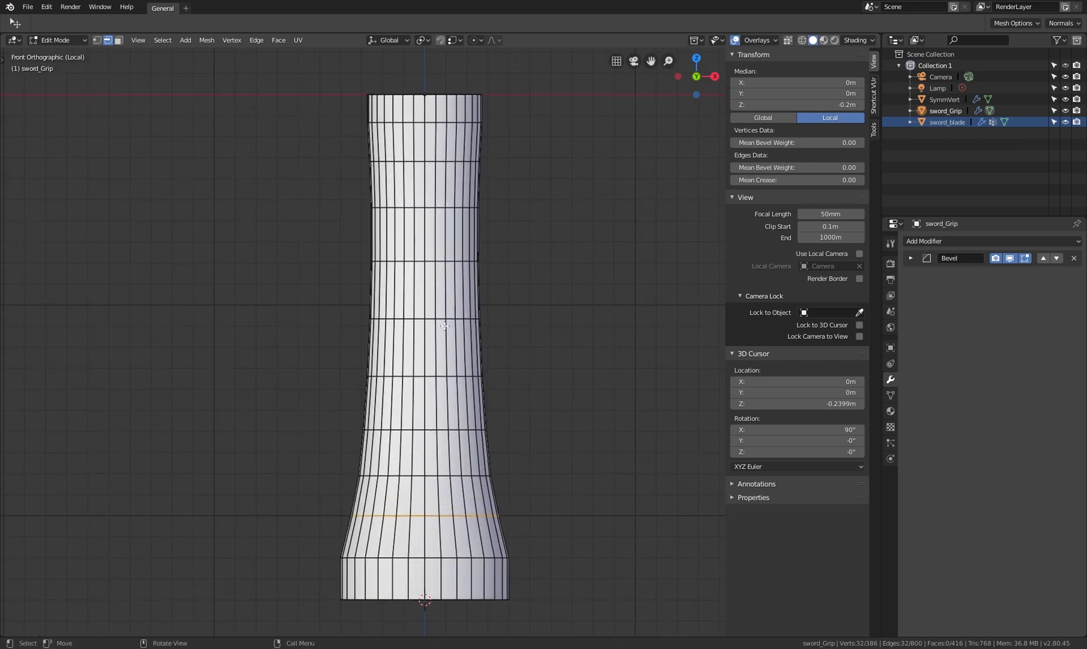
pyautogui.click(118, 43)
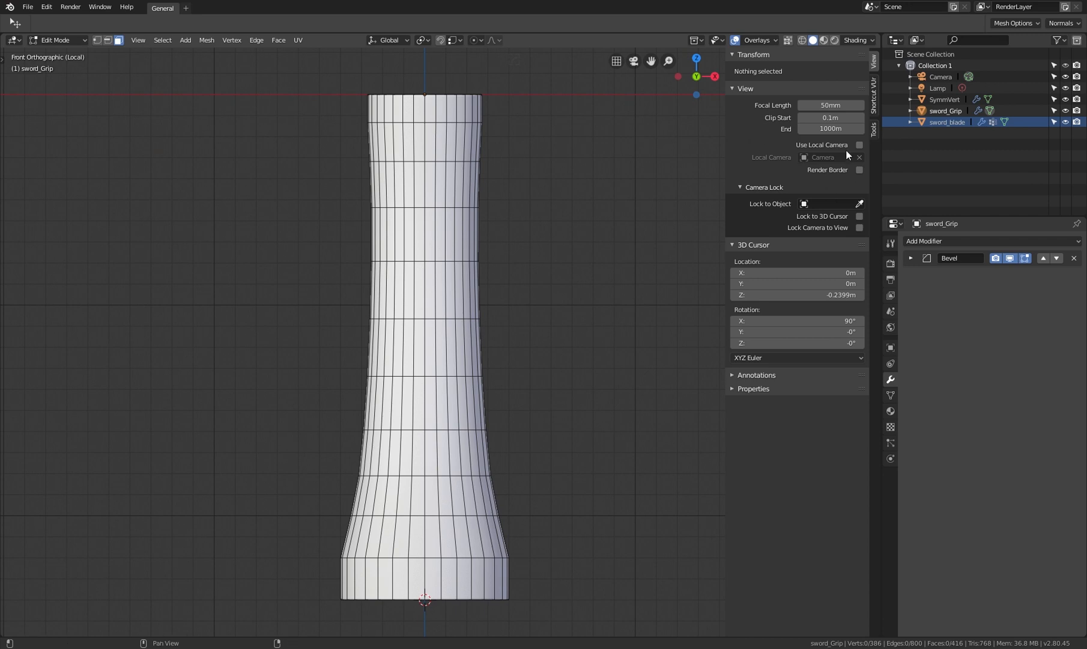
# Start the Shortcut VUr key display and return to the view settings
pyautogui.click(877, 131)
pyautogui.click(872, 99)
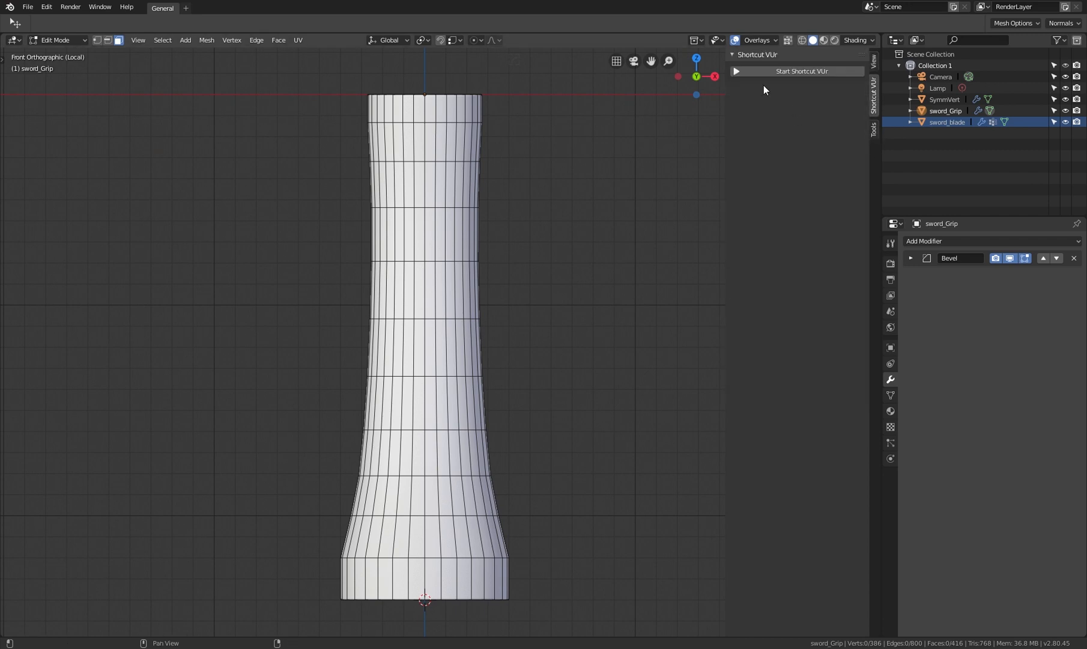
pyautogui.click(817, 72)
pyautogui.click(874, 61)
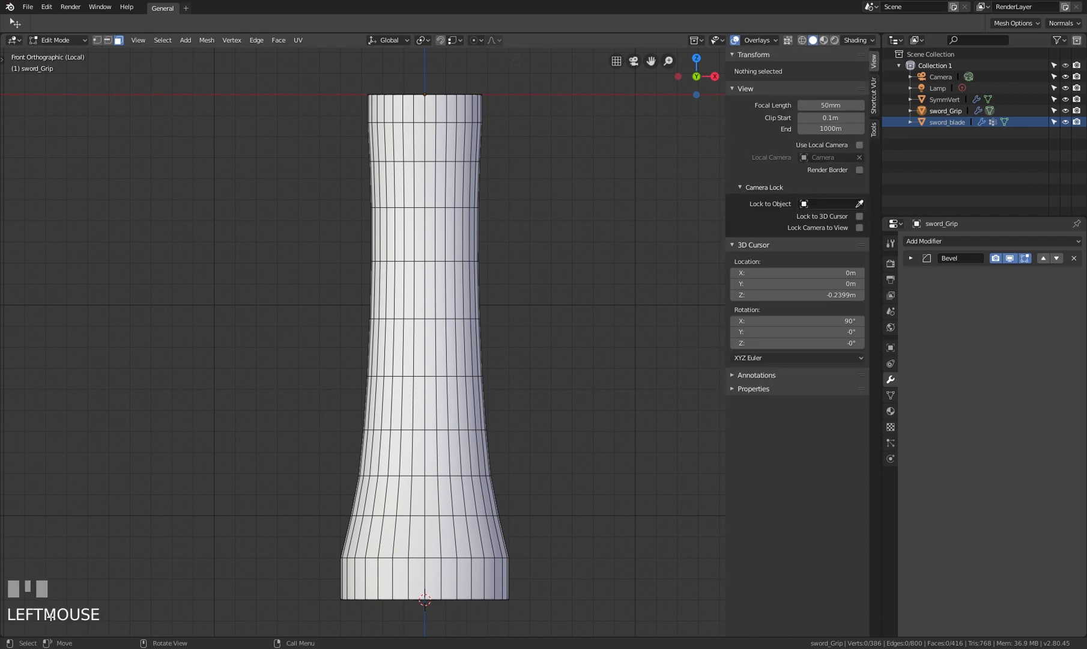
# Select all the face loops around the grip's side, from the top edge down to the flare, excluding the lowest band
pyautogui.keyDown('shift'); pyautogui.moveTo(495, 272); pyautogui.dragTo(481, 277, button='middle'); pyautogui.keyUp('shift')
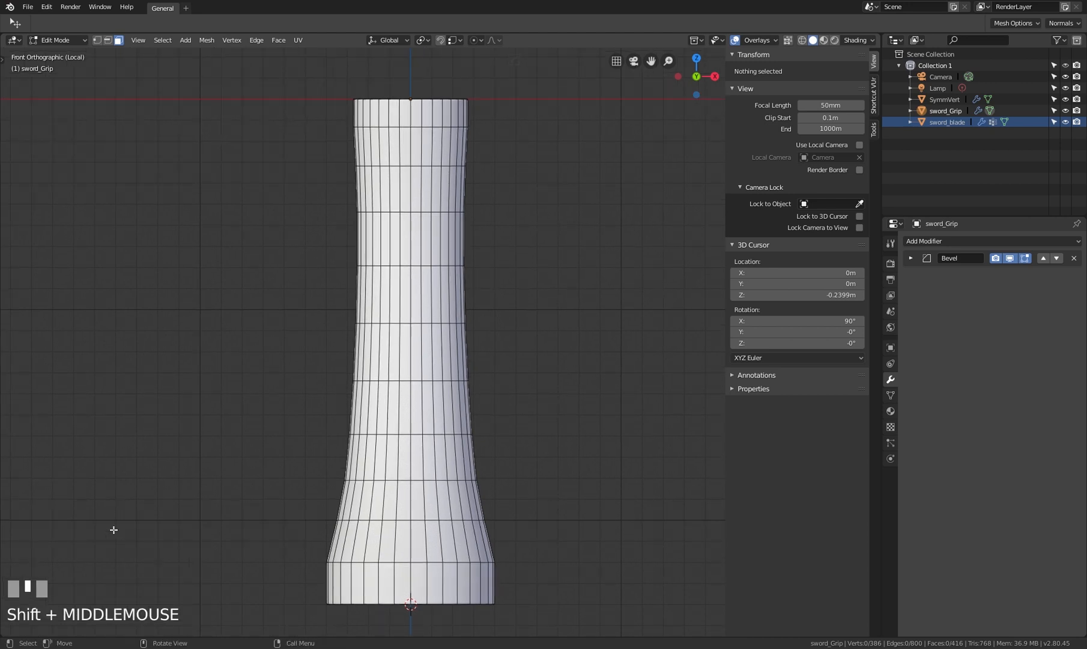
pyautogui.keyDown('alt'); pyautogui.keyDown('shift'); pyautogui.click(409, 118); pyautogui.keyUp('shift'); pyautogui.keyUp('alt')
pyautogui.keyDown('alt'); pyautogui.keyDown('shift'); pyautogui.click(409, 147); pyautogui.keyUp('shift'); pyautogui.keyUp('alt')
pyautogui.keyDown('alt'); pyautogui.keyDown('shift'); pyautogui.click(411, 189); pyautogui.keyUp('shift'); pyautogui.keyUp('alt')
pyautogui.keyDown('alt'); pyautogui.keyDown('shift'); pyautogui.click(412, 240); pyautogui.keyUp('shift'); pyautogui.keyUp('alt')
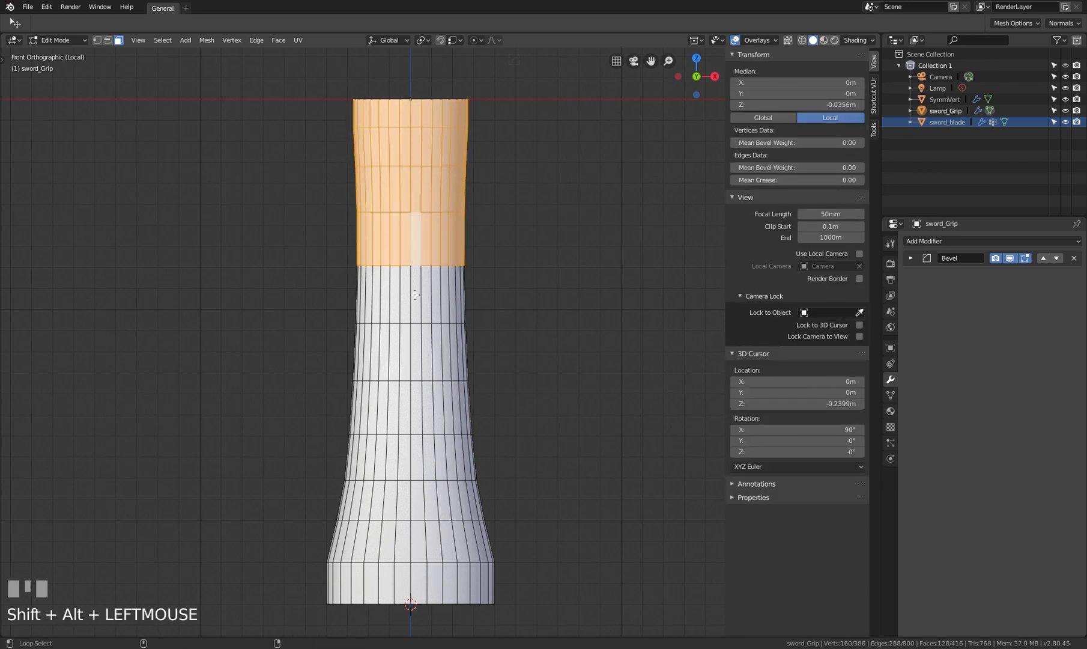
pyautogui.keyDown('alt'); pyautogui.keyDown('shift'); pyautogui.click(415, 320); pyautogui.keyUp('shift'); pyautogui.keyUp('alt')
pyautogui.keyDown('alt'); pyautogui.keyDown('shift'); pyautogui.click(414, 368); pyautogui.keyUp('shift'); pyautogui.keyUp('alt')
pyautogui.keyDown('alt'); pyautogui.keyDown('shift'); pyautogui.click(411, 406); pyautogui.keyUp('shift'); pyautogui.keyUp('alt')
pyautogui.keyDown('alt'); pyautogui.keyDown('shift'); pyautogui.click(415, 459); pyautogui.keyUp('shift'); pyautogui.keyUp('alt')
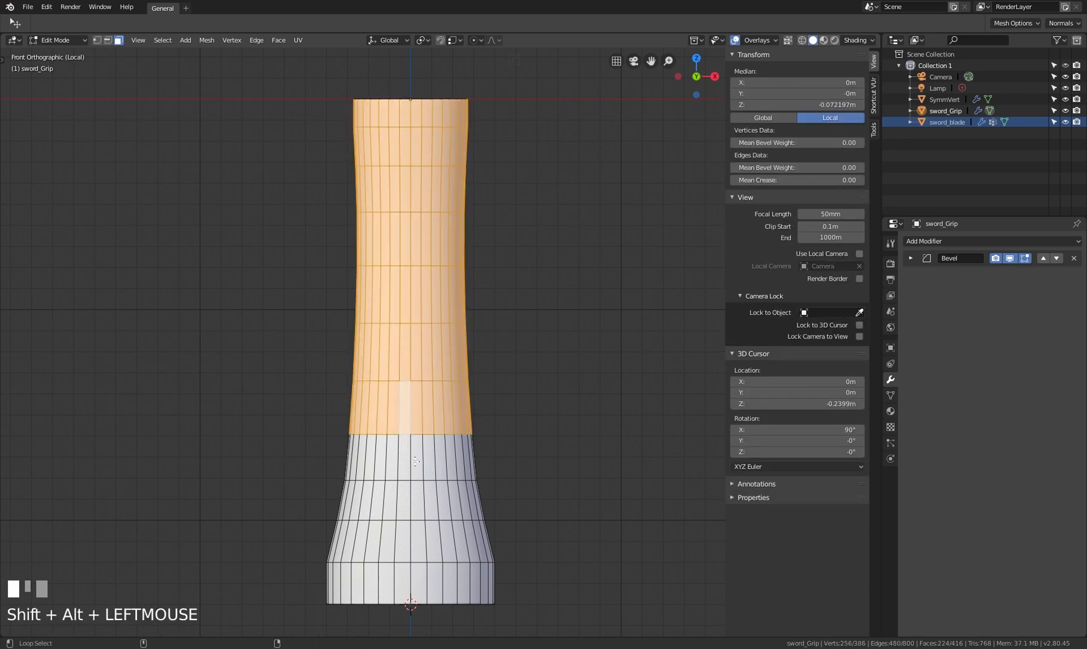
pyautogui.keyDown('alt'); pyautogui.keyDown('shift'); pyautogui.click(417, 500); pyautogui.keyUp('shift'); pyautogui.keyUp('alt')
pyautogui.keyDown('alt'); pyautogui.keyDown('shift'); pyautogui.click(413, 540); pyautogui.keyUp('shift'); pyautogui.keyUp('alt')
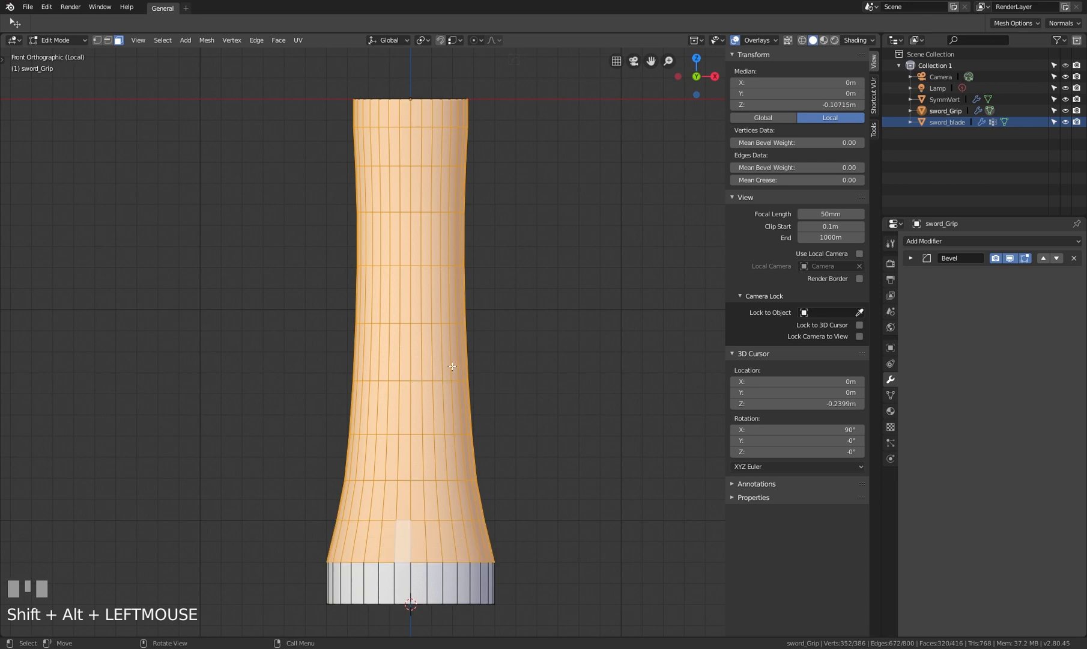
# Duplicate the selected grip faces in place and separate the copy into its own object
pyautogui.moveTo(413, 300)
pyautogui.mouseDown(button='middle')
pyautogui.moveTo(414, 336)
pyautogui.moveTo(417, 304)
pyautogui.mouseUp(button='middle')
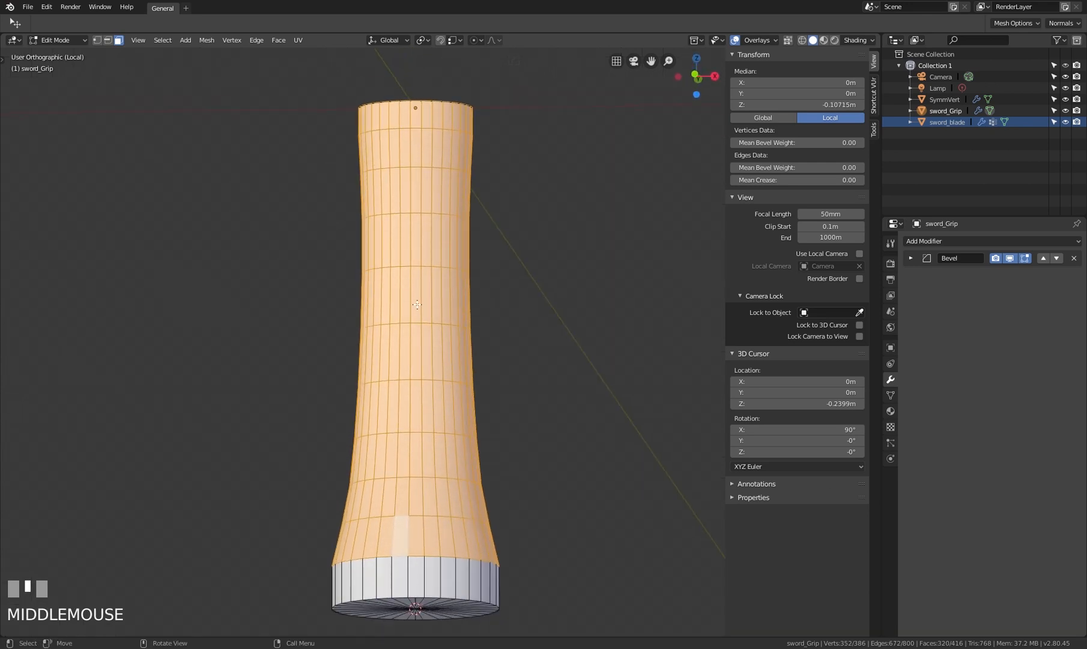
pyautogui.press('KP_1')
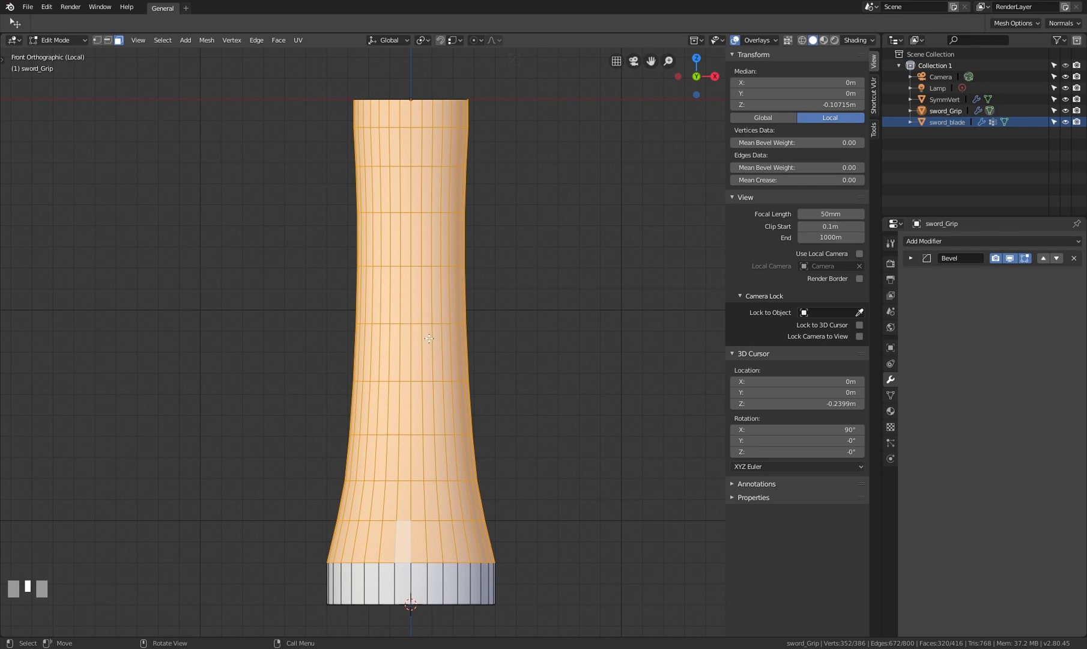
pyautogui.keyDown('shift'); pyautogui.moveTo(429, 304); pyautogui.dragTo(457, 304, button='middle'); pyautogui.keyUp('shift')
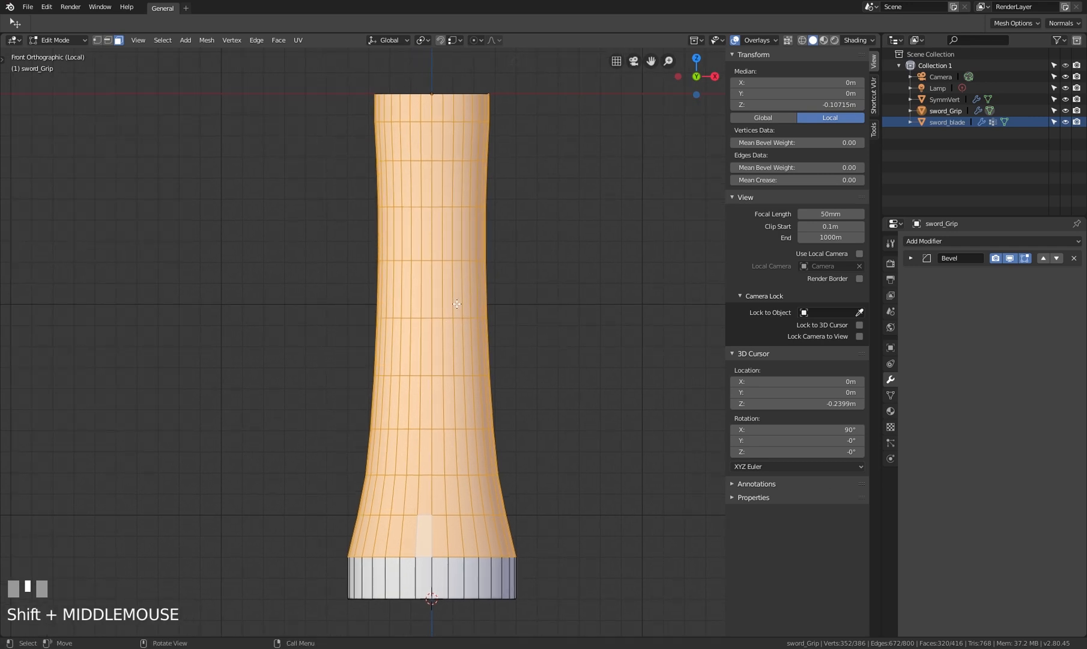
pyautogui.hotkey('shift', 'd')
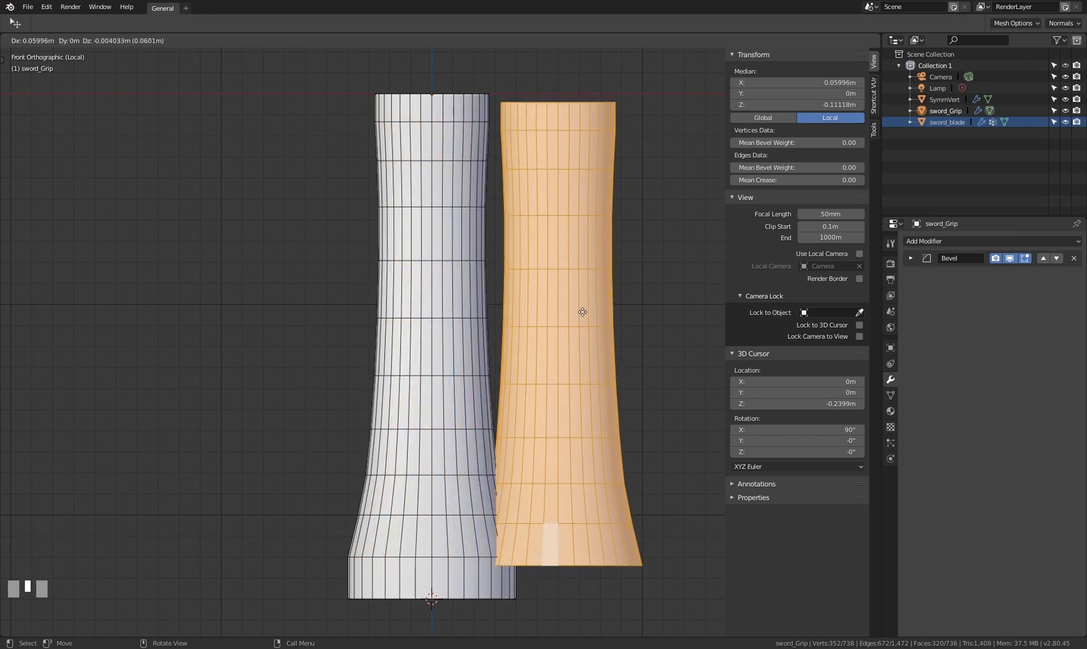
pyautogui.rightClick(583, 314)
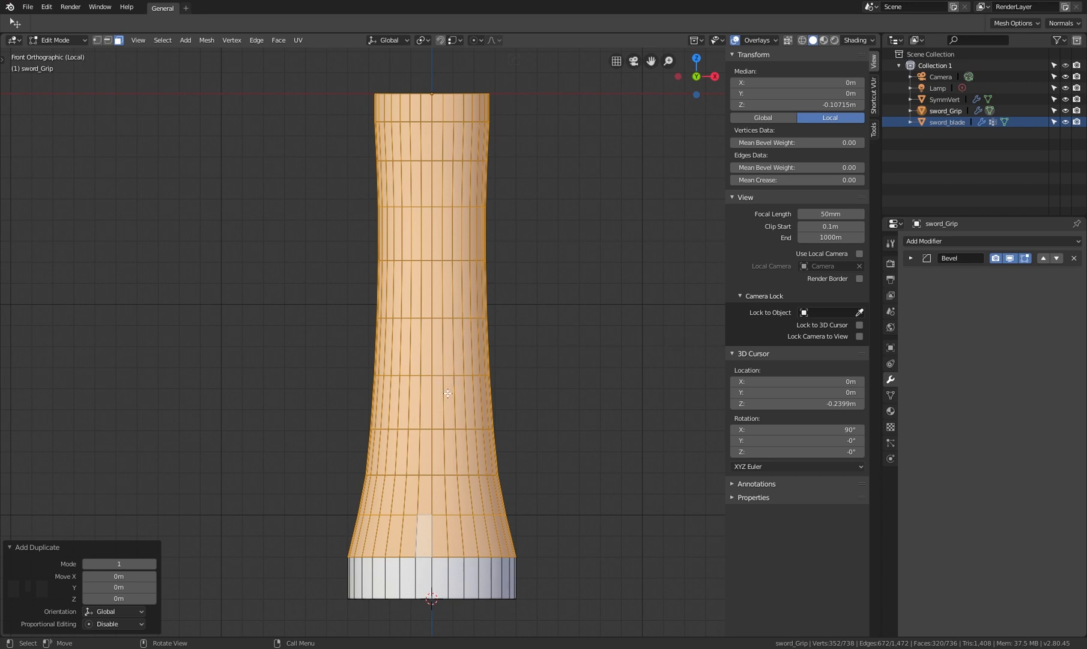
pyautogui.press('p')
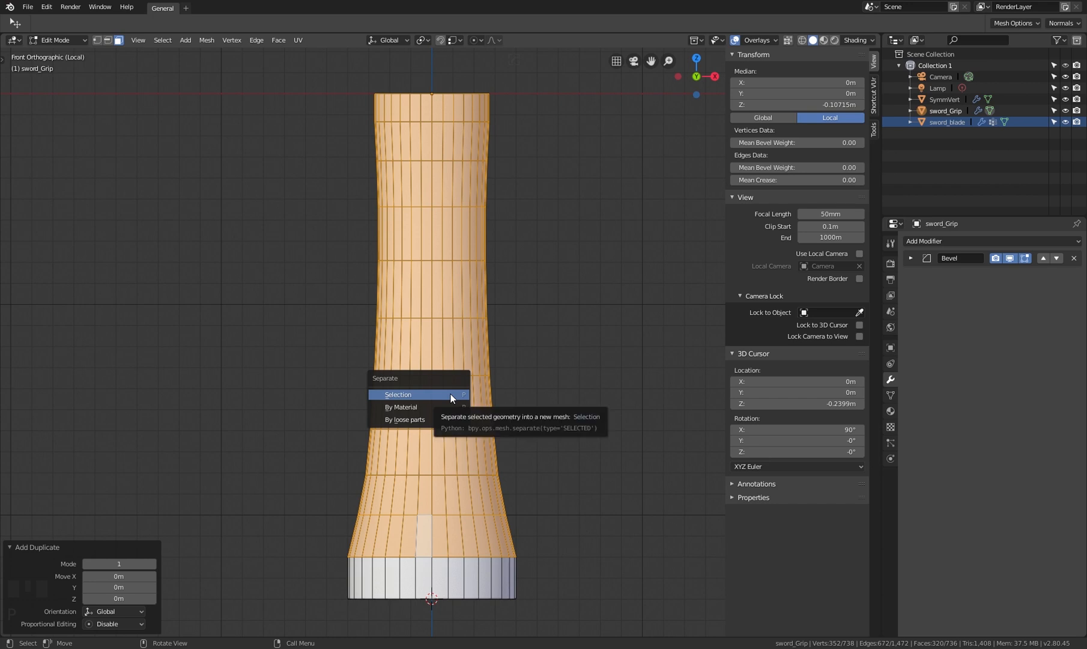
pyautogui.click(420, 395)
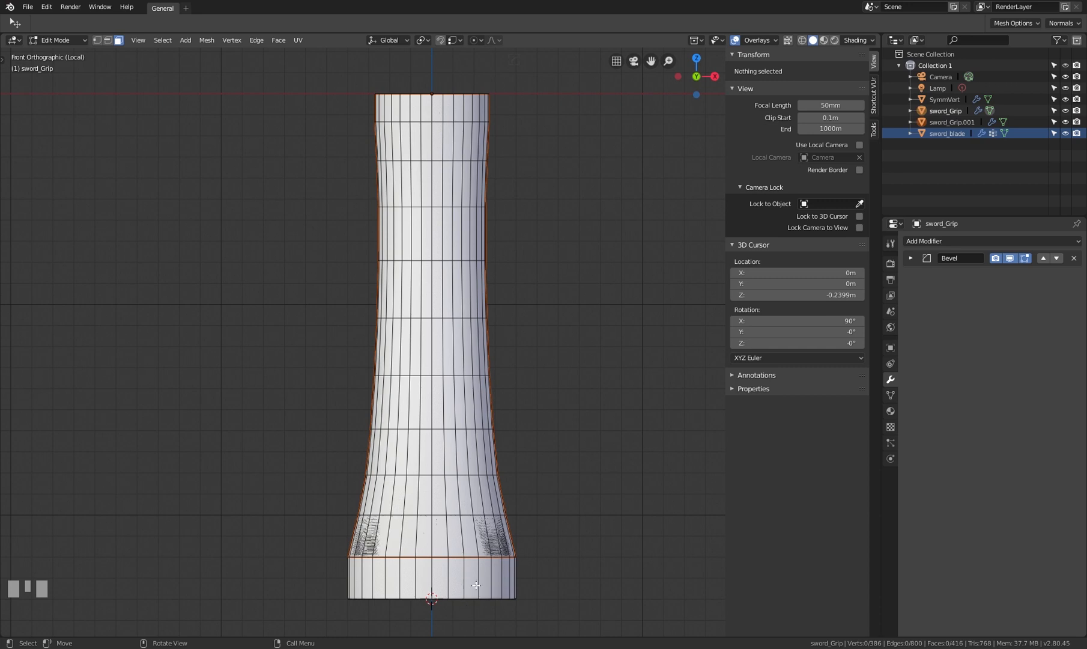
# Return to Object Mode and select only the separated grip copy, testing a move without keeping it
pyautogui.press('Tab')
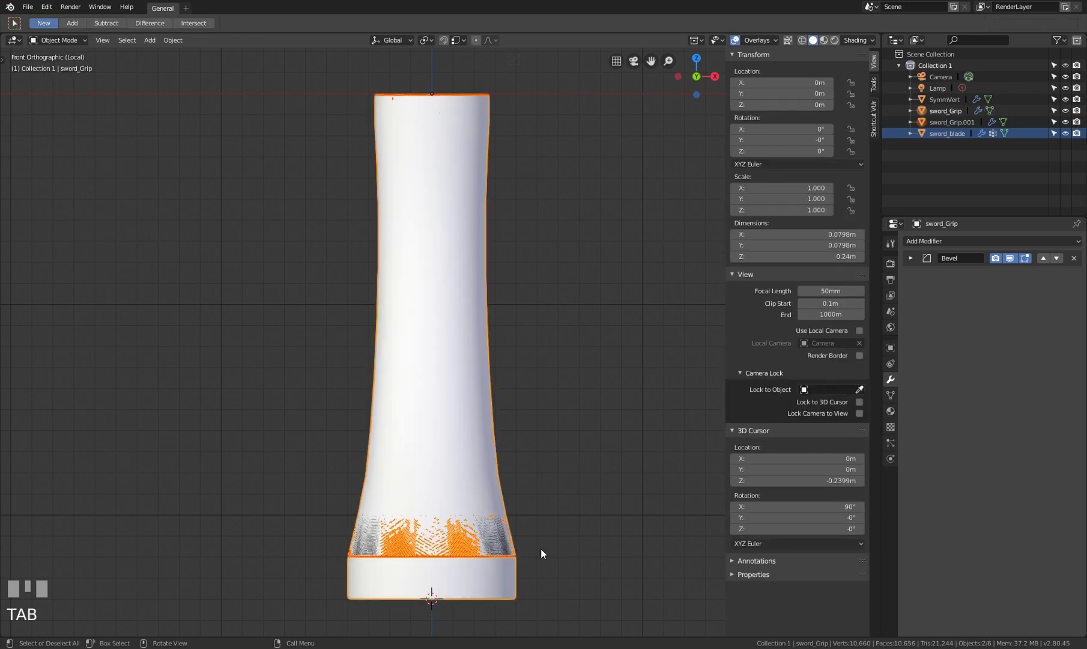
pyautogui.keyDown('shift'); pyautogui.moveTo(534, 454); pyautogui.dragTo(520, 452, button='middle'); pyautogui.keyUp('shift')
pyautogui.click(476, 404)
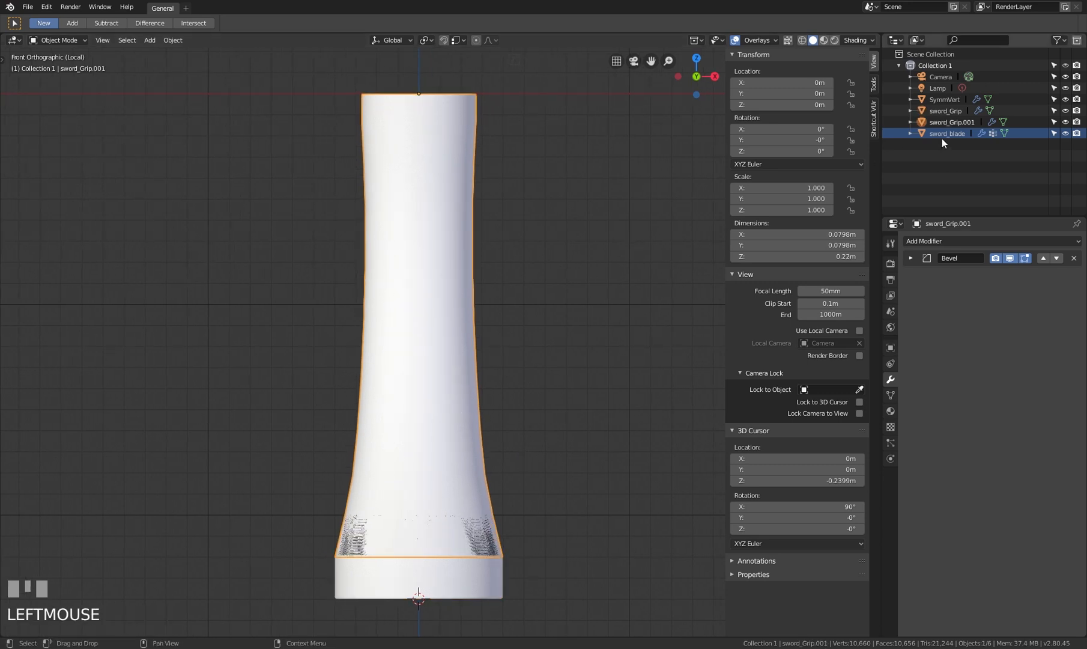
pyautogui.press('g')
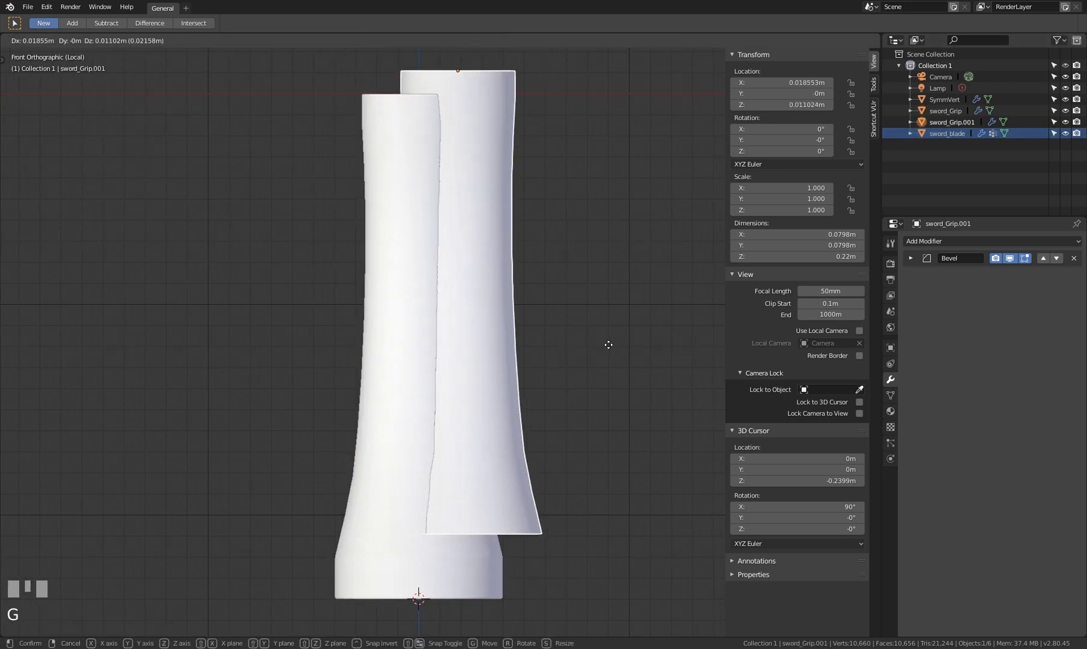
pyautogui.rightClick(630, 372)
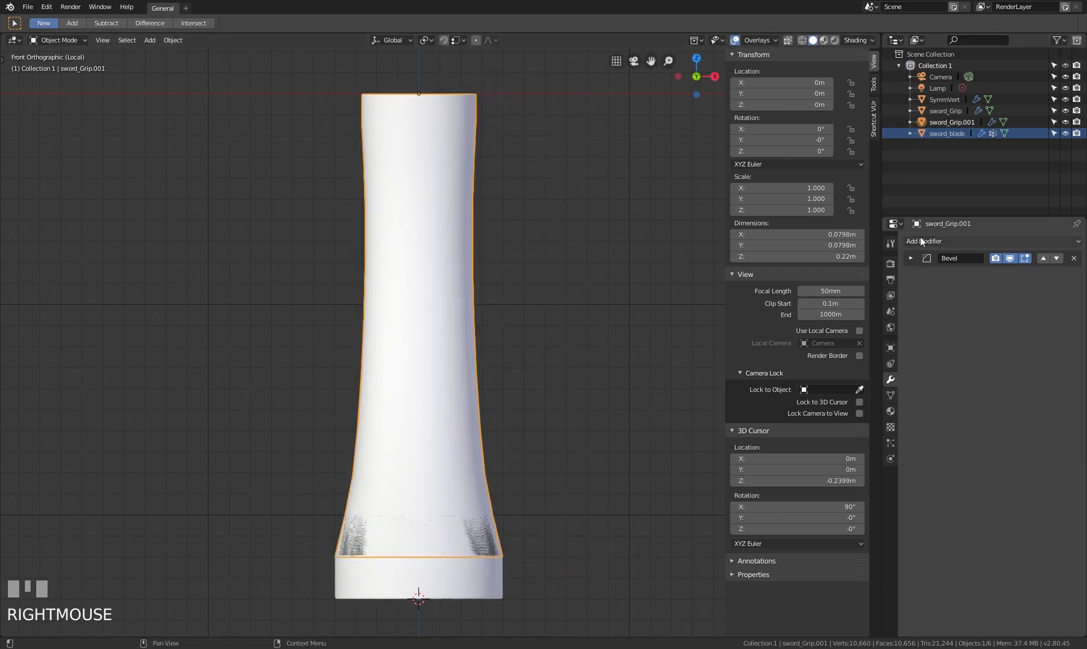
# Rename the separated grip object to sword_grip_leather
pyautogui.click(890, 347)
pyautogui.click(978, 242)
pyautogui.press('End')
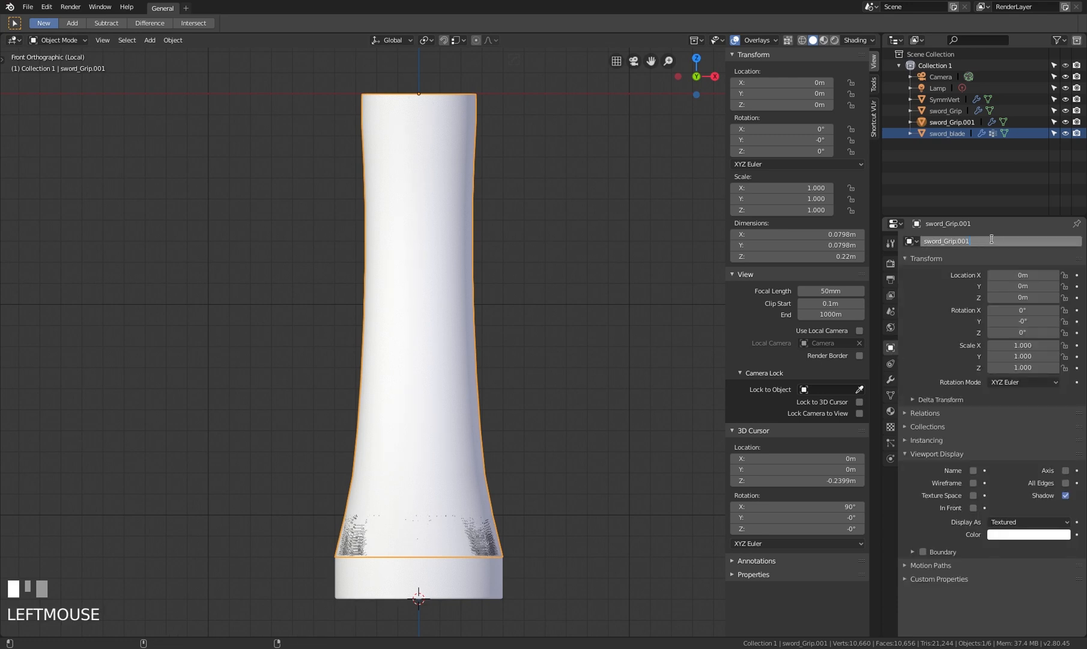
pyautogui.hotkey('shift', 'Left')
pyautogui.hotkey('shift', 'Left')
pyautogui.hotkey('shift', 'Left')
pyautogui.hotkey('shift', 'Left')
pyautogui.write('leather')
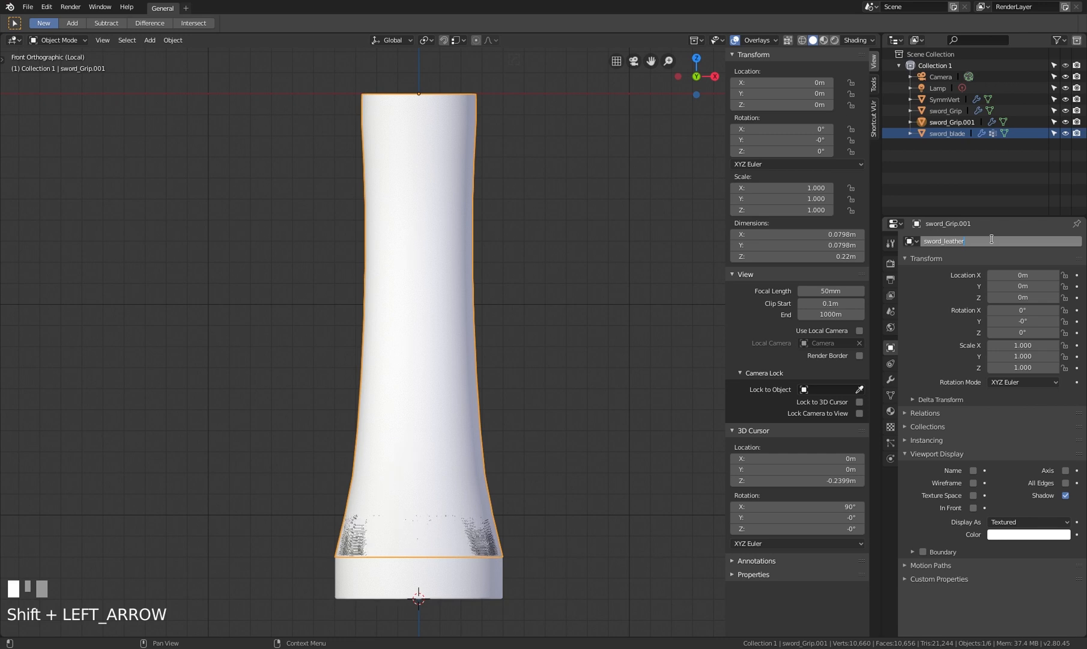
pyautogui.press('Left')
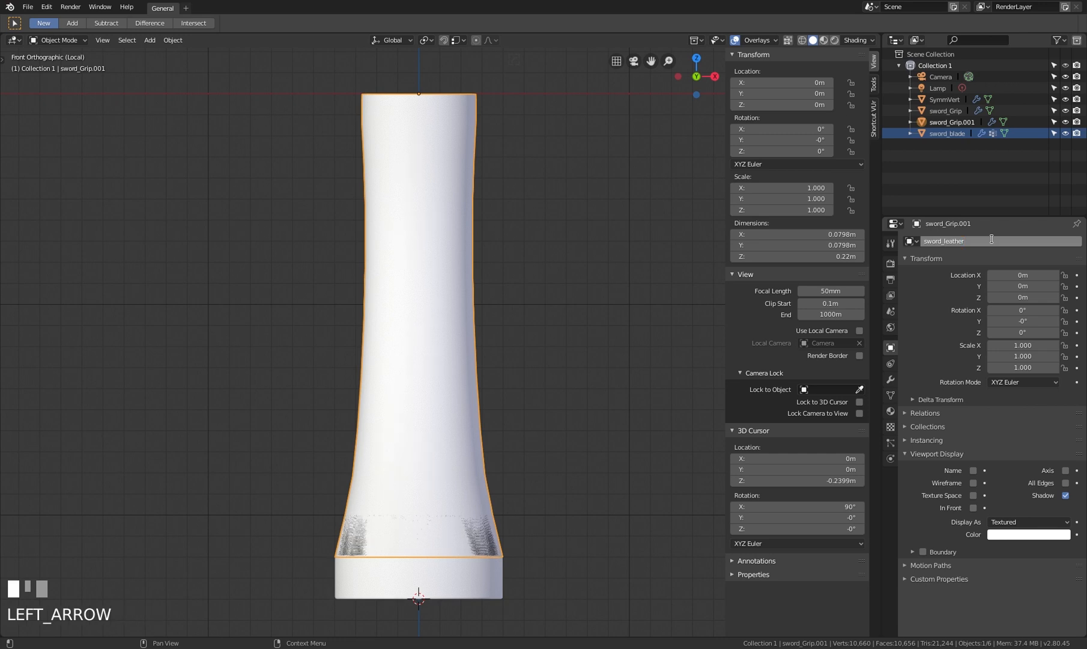
pyautogui.write('grip_')
pyautogui.press('Return')
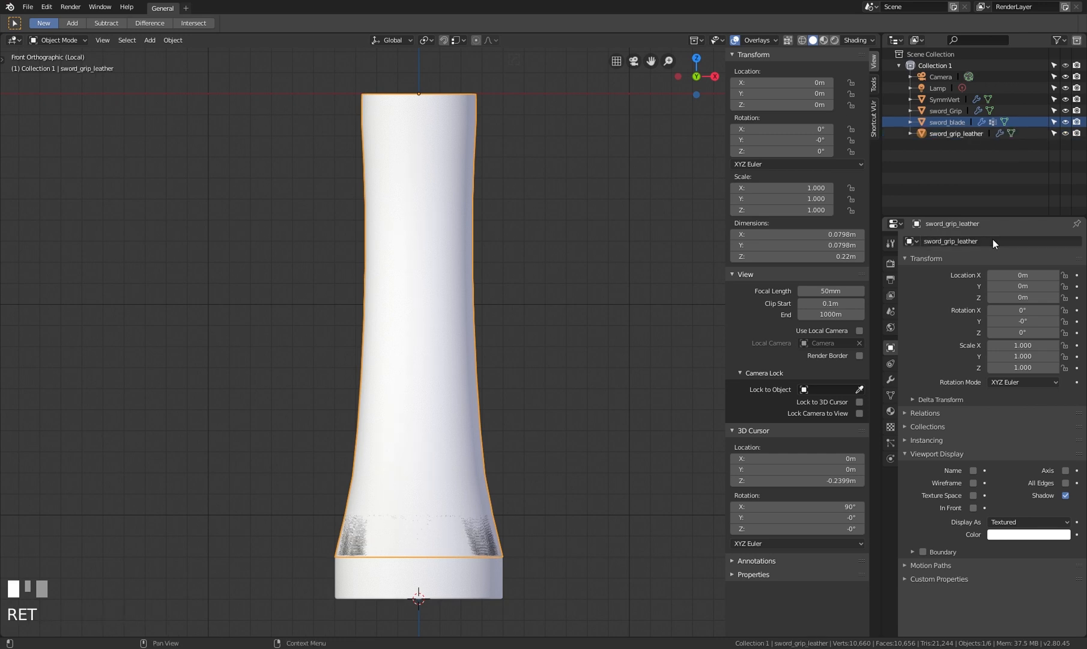
# Switch the viewport to LookDev shading to preview the grip's materials
pyautogui.keyDown('shift'); pyautogui.moveTo(551, 402); pyautogui.dragTo(547, 392, button='middle'); pyautogui.keyUp('shift')
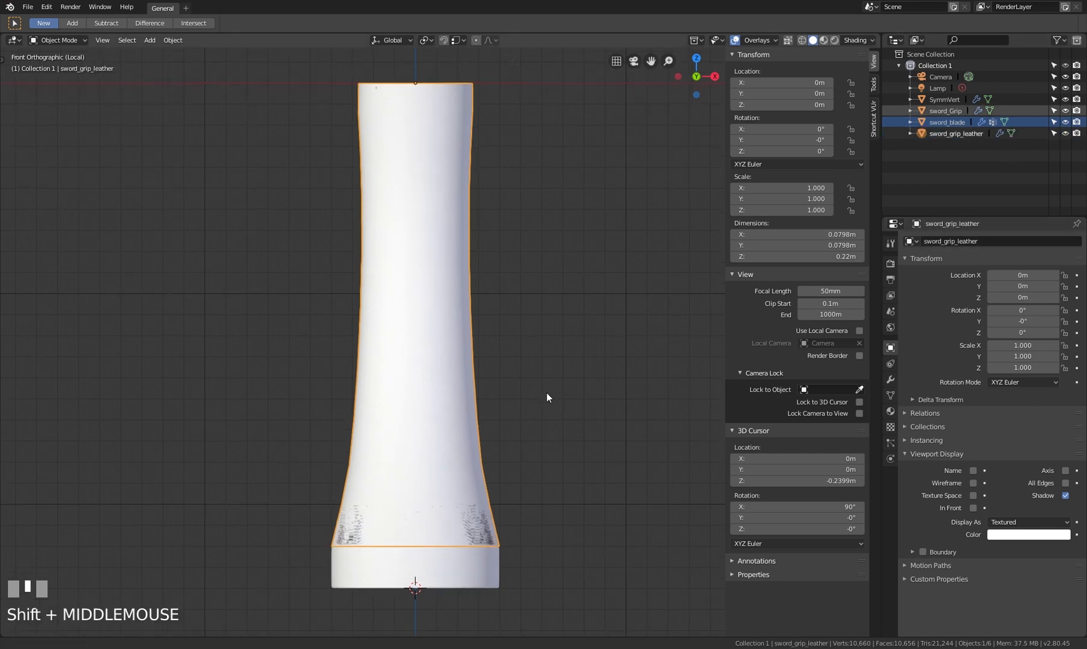
pyautogui.press('z')
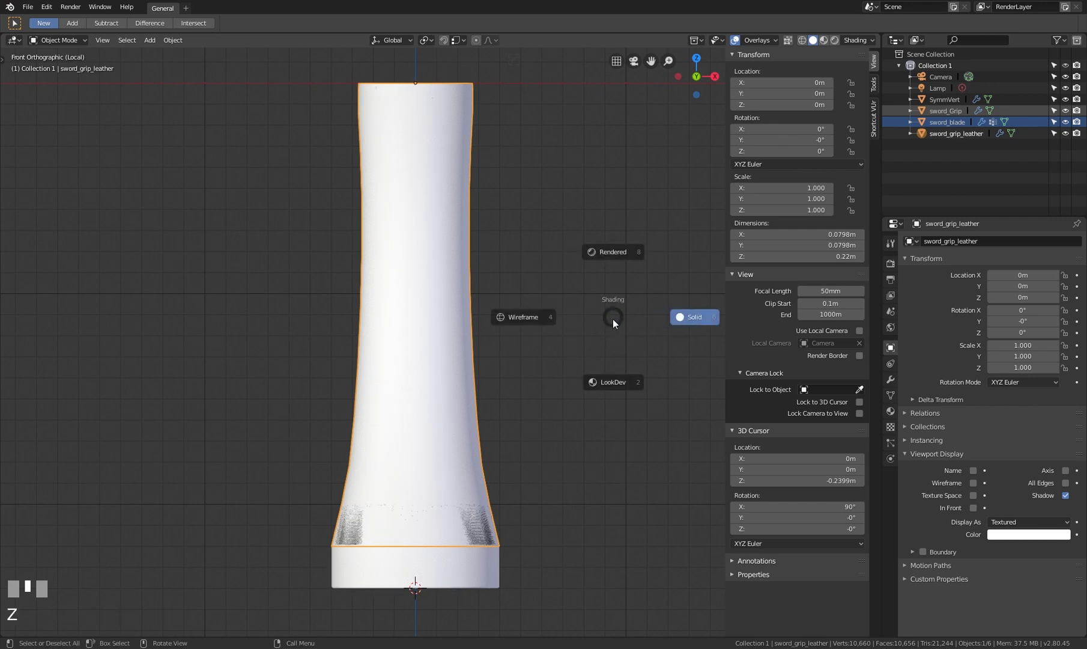
pyautogui.click(620, 386)
# Make an independent copy of the gold material for the sword_grip_leather object
pyautogui.click(891, 411)
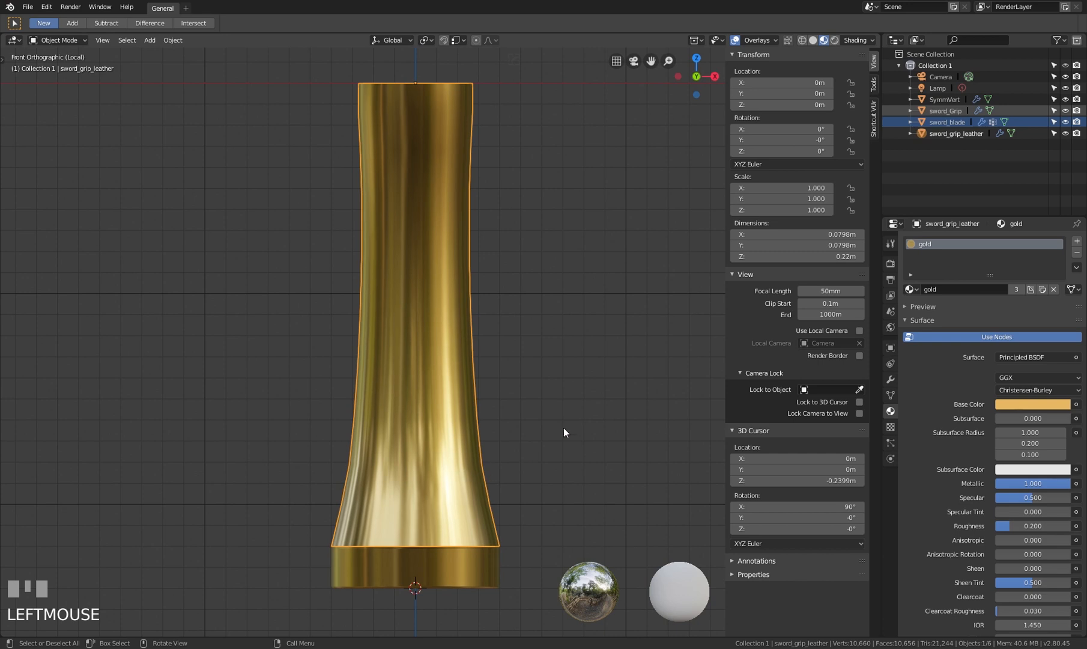
pyautogui.press('g')
pyautogui.rightClick(631, 379)
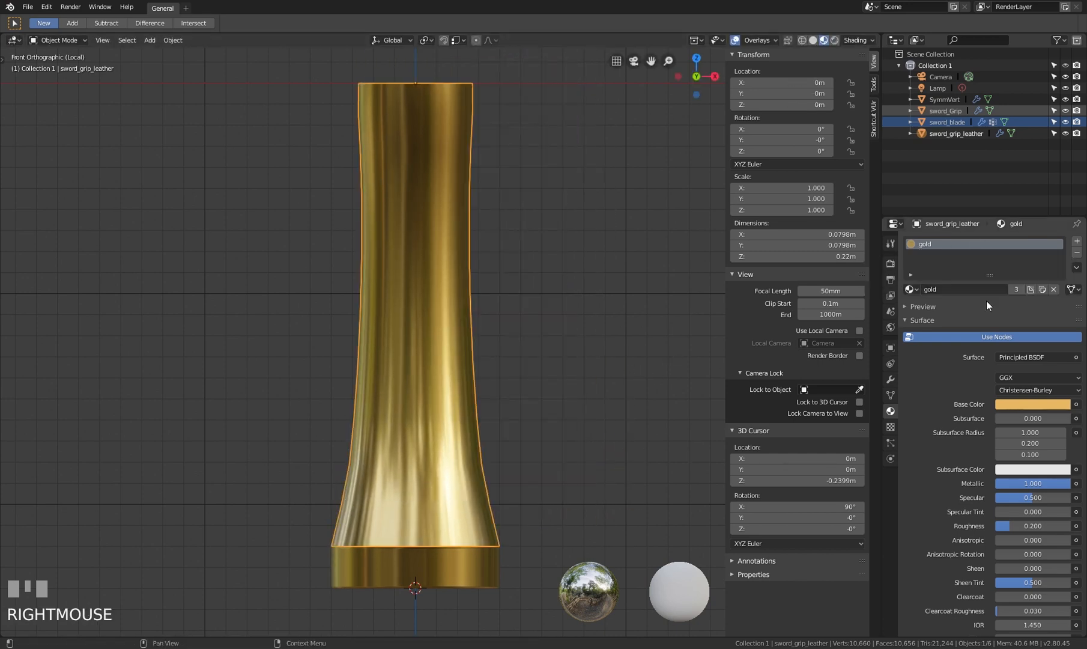
pyautogui.click(1045, 291)
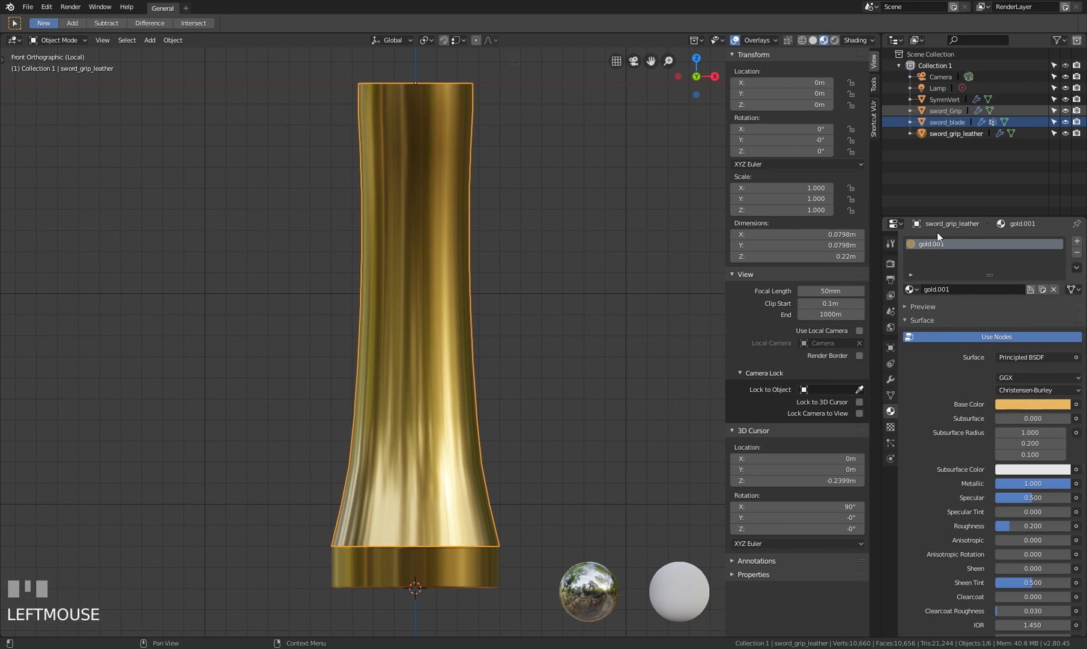
# Rename the sword_grip_leather object's material to leather
pyautogui.click(971, 290)
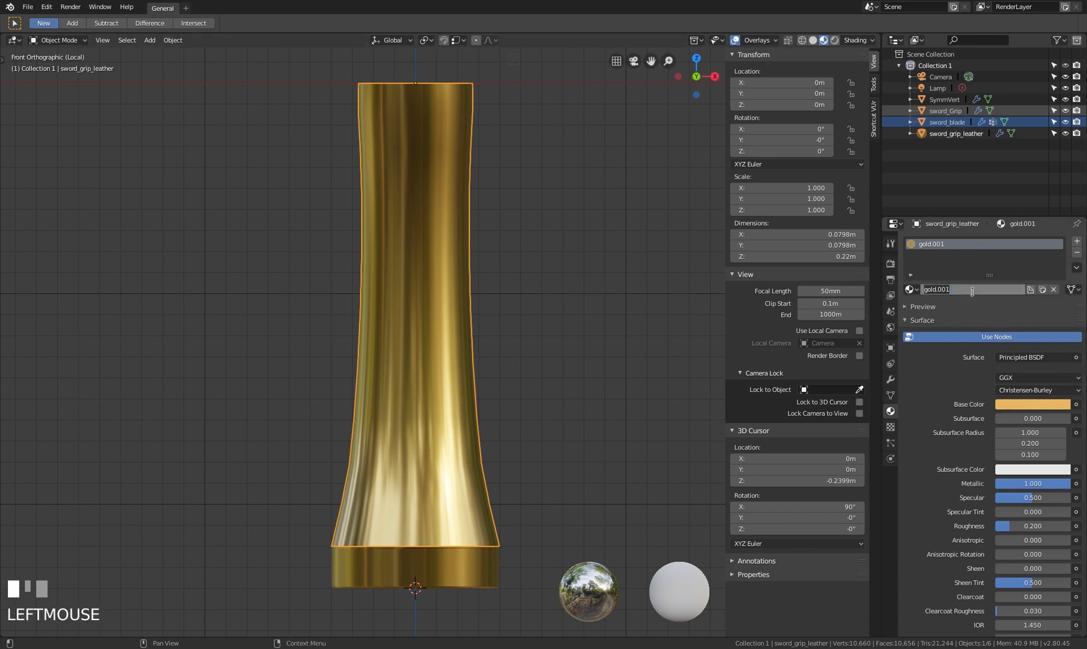
pyautogui.write('leather')
pyautogui.press('Return')
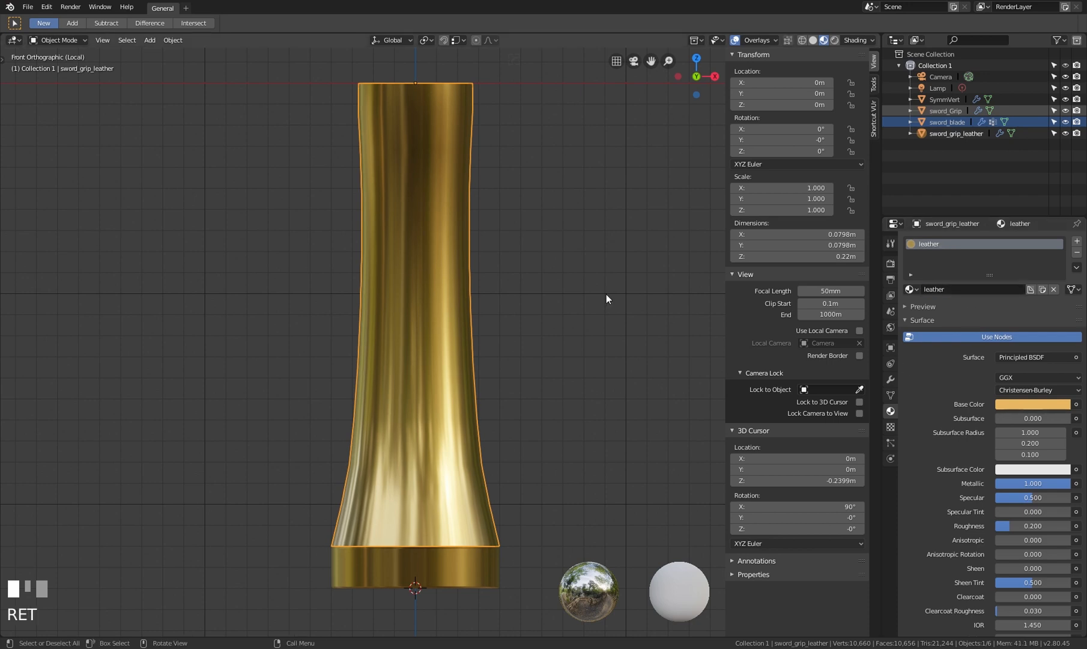
# Give the leather material a dark brown base color and set its Metallic value to 0
pyautogui.click(1033, 404)
pyautogui.click(1061, 305)
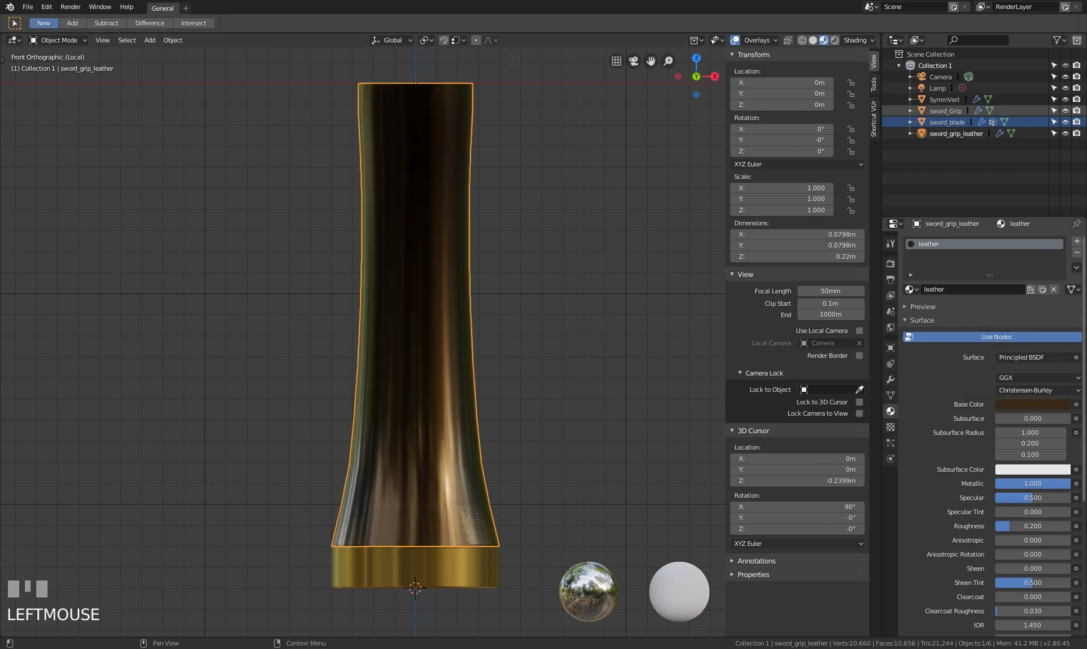
pyautogui.moveTo(1042, 480); pyautogui.dragTo(990, 489)
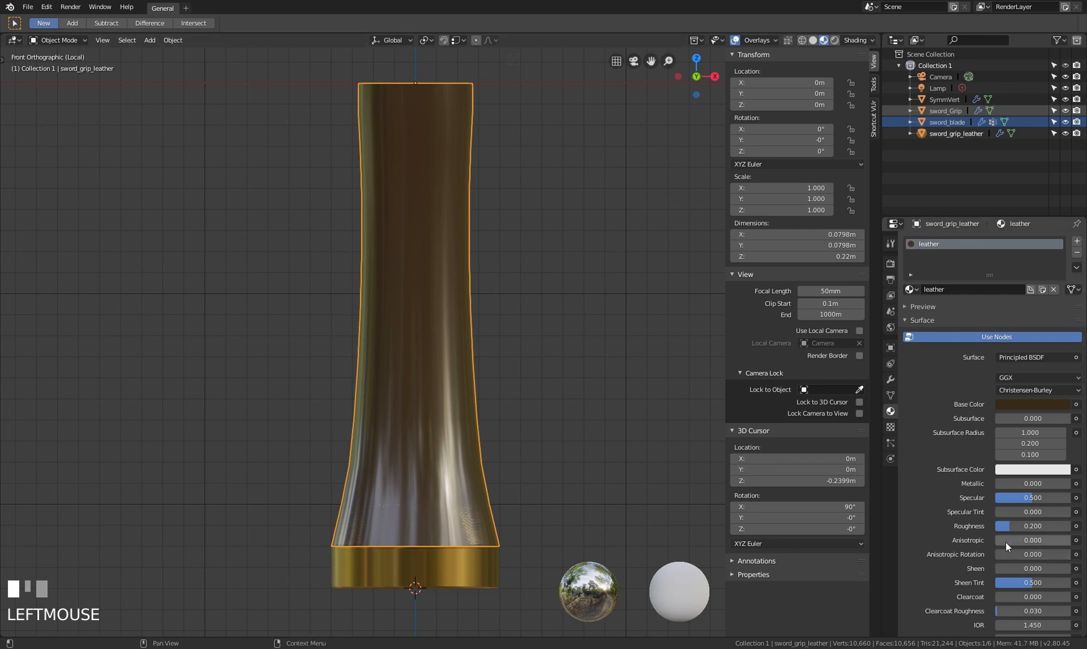
# Set the leather material's Roughness to 0.8
pyautogui.click(1030, 530)
pyautogui.press('BackSpace')
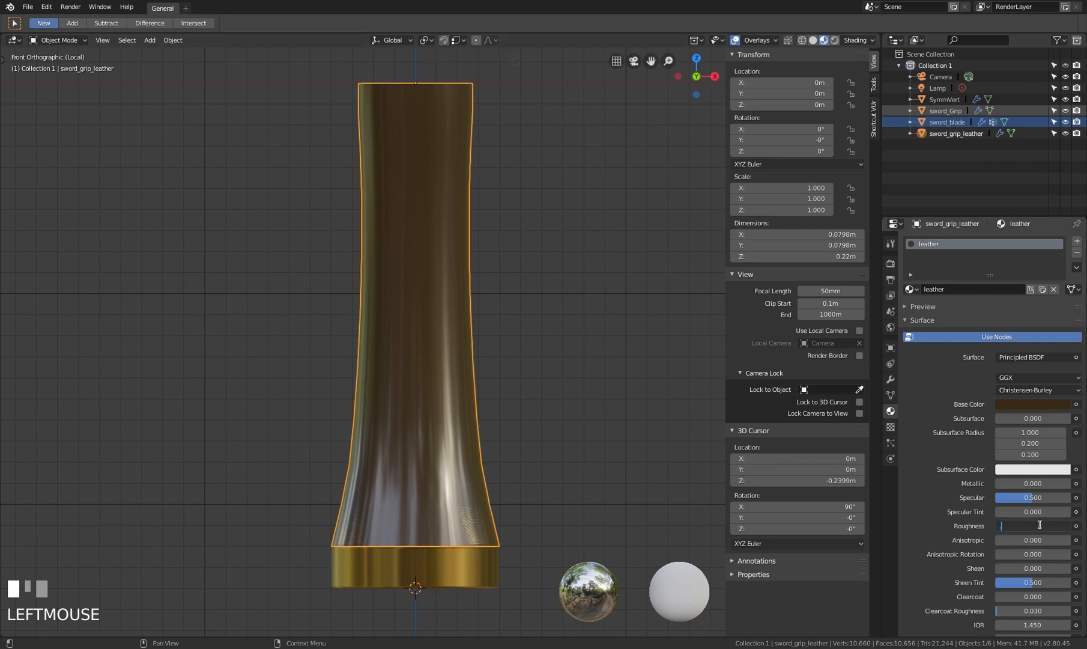
pyautogui.write('.8')
pyautogui.press('KP_Enter')
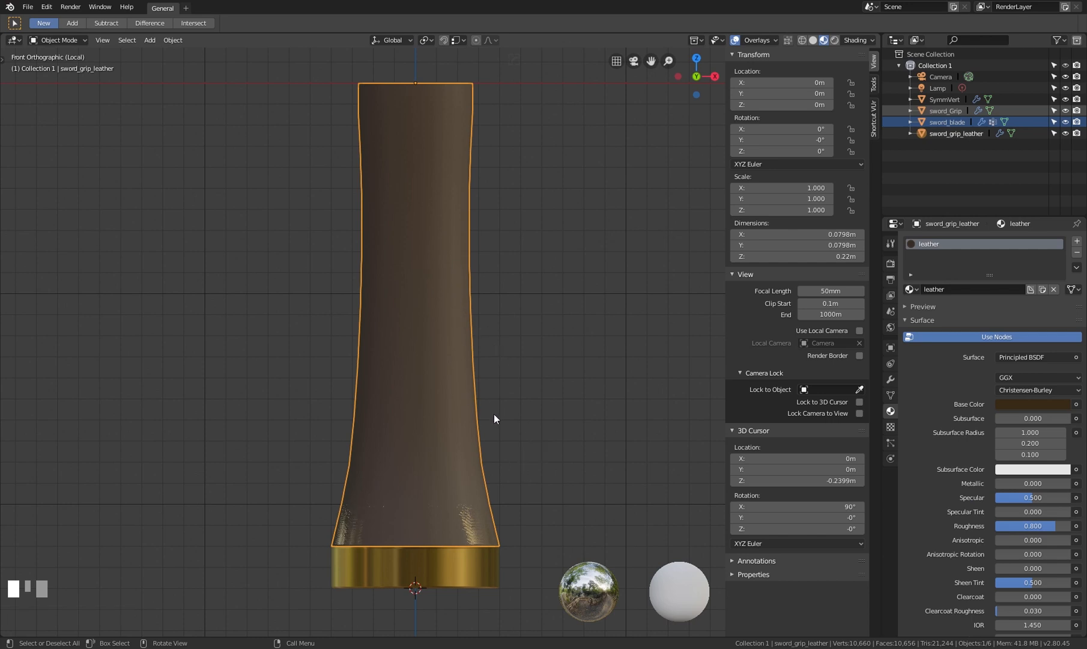
# Leave local view and try moving the leather grip off the gold grip without keeping the move
pyautogui.click(467, 308)
pyautogui.click(466, 313)
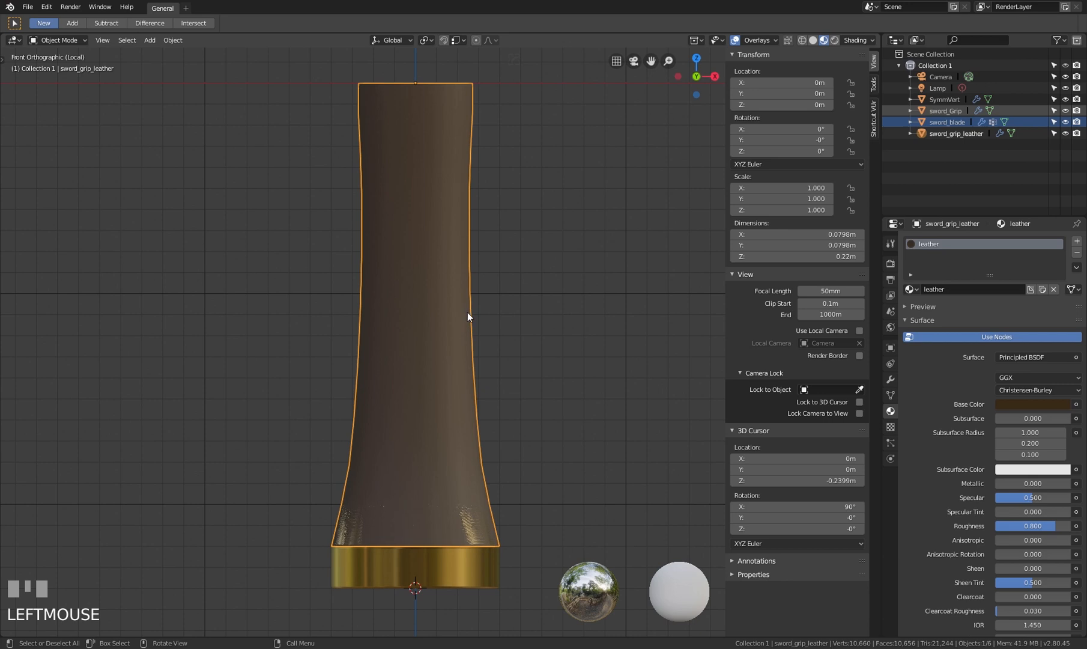
pyautogui.press('KP_Divide')
pyautogui.press('g')
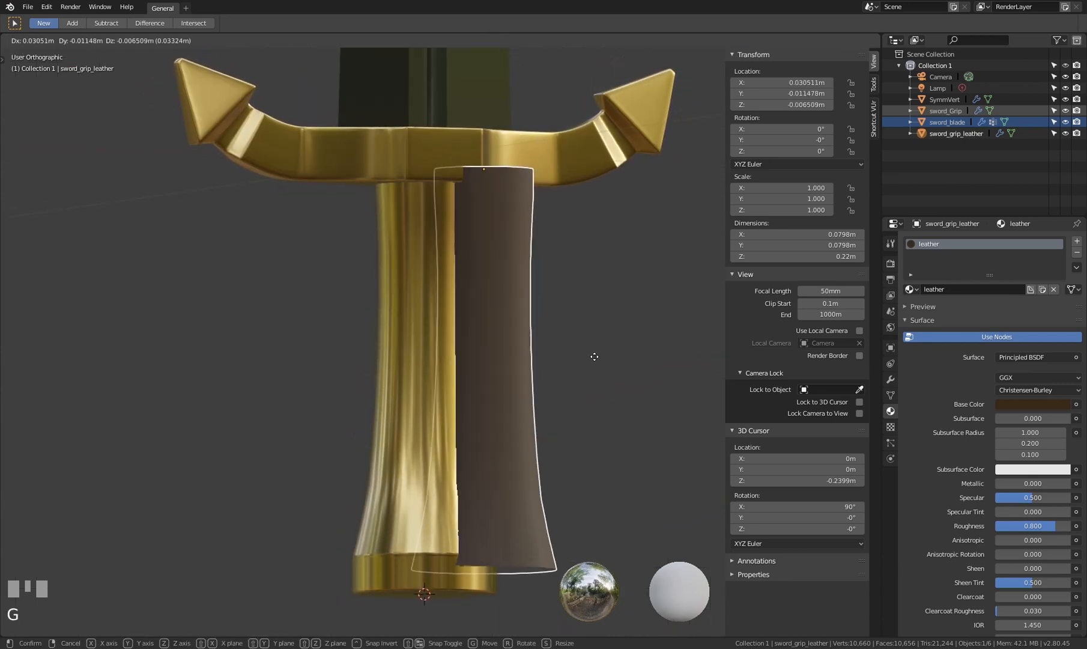
pyautogui.rightClick(574, 354)
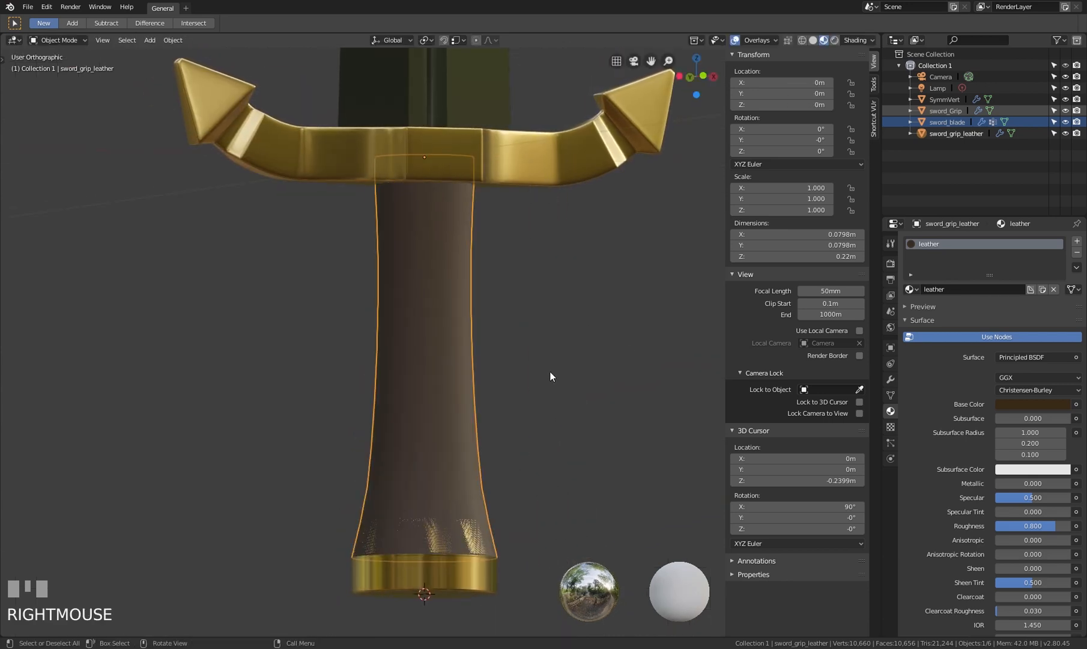
# Isolate only sword_grip_leather in local view and show it from the front in orthographic projection
pyautogui.press('KP_Divide')
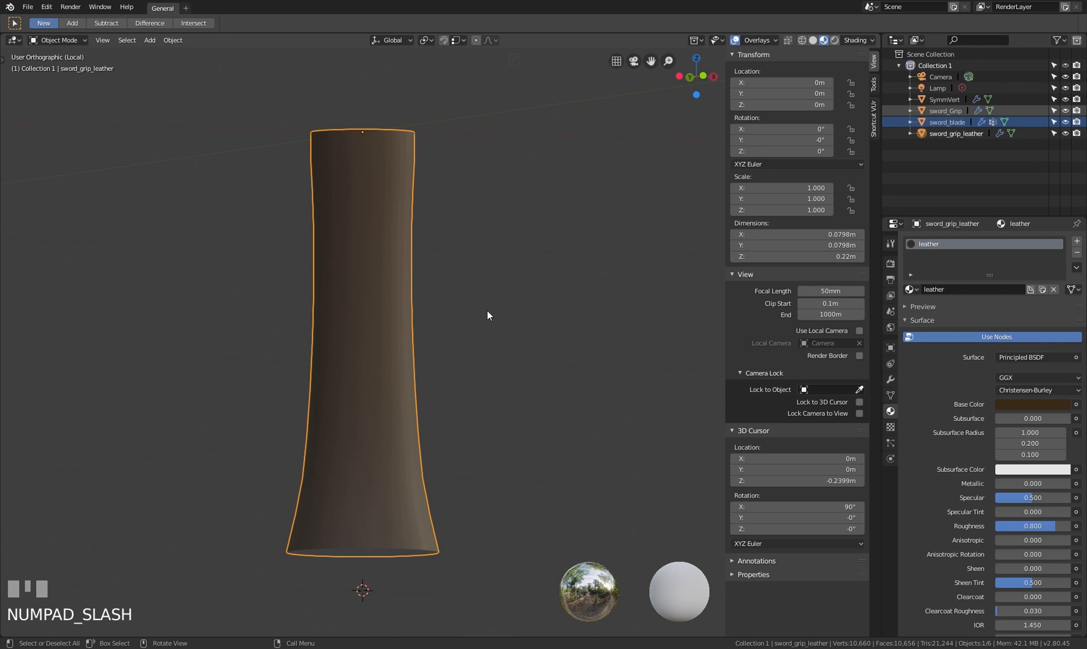
pyautogui.press('KP_5')
pyautogui.press('KP_1')
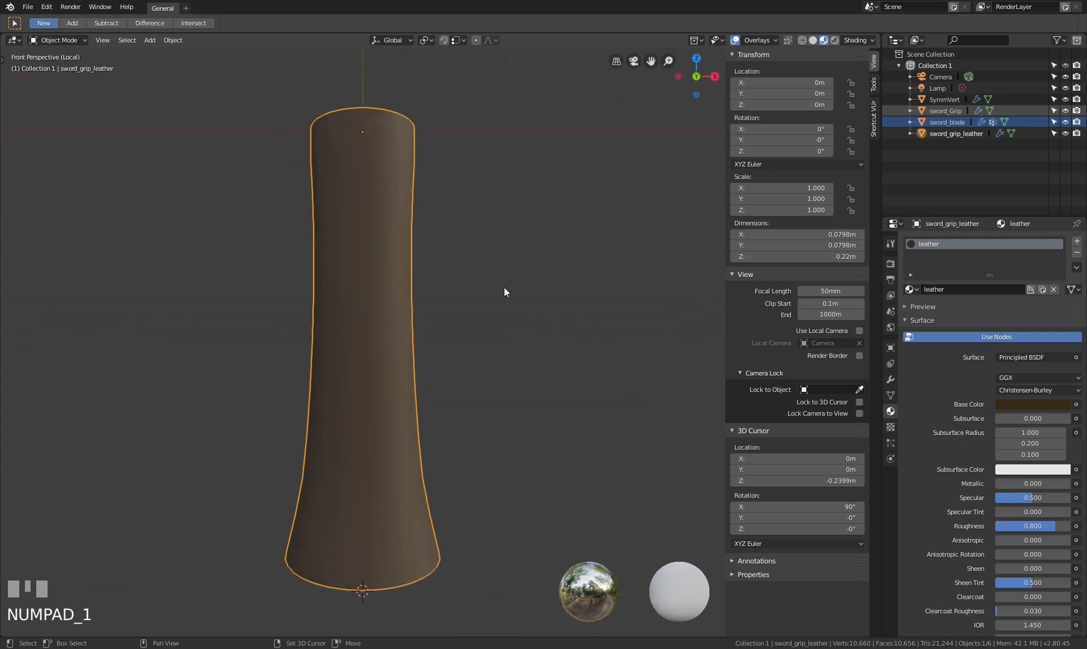
pyautogui.press('KP_5')
pyautogui.keyDown('shift'); pyautogui.moveTo(504, 287); pyautogui.dragTo(533, 280, button='middle'); pyautogui.keyUp('shift')
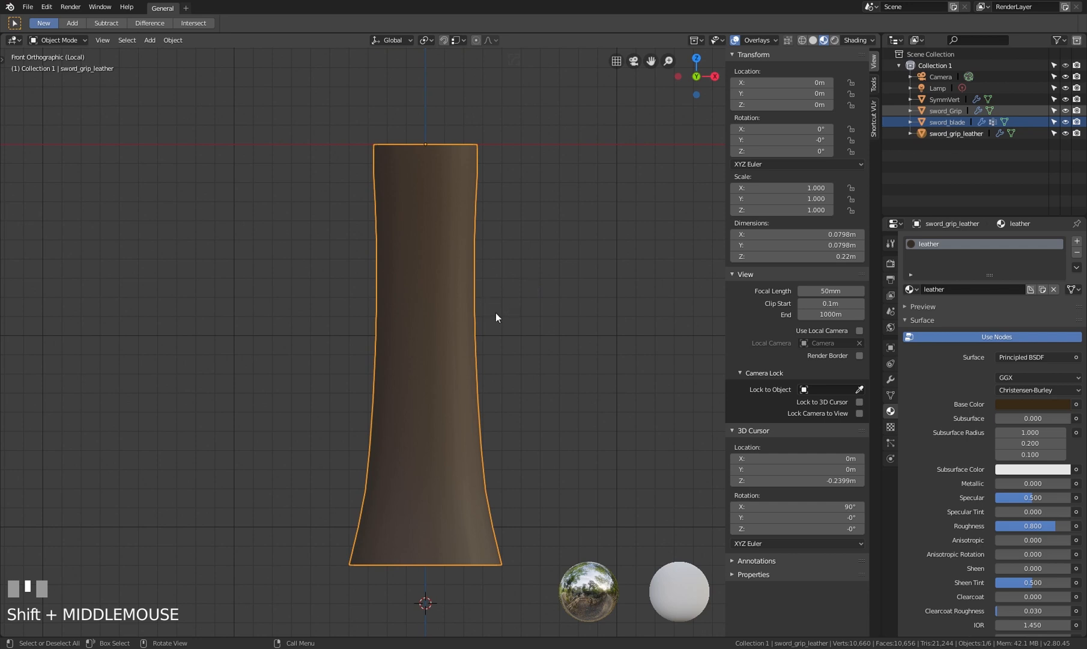
pyautogui.keyDown('shift'); pyautogui.moveTo(498, 322); pyautogui.dragTo(485, 340, button='middle'); pyautogui.keyUp('shift')
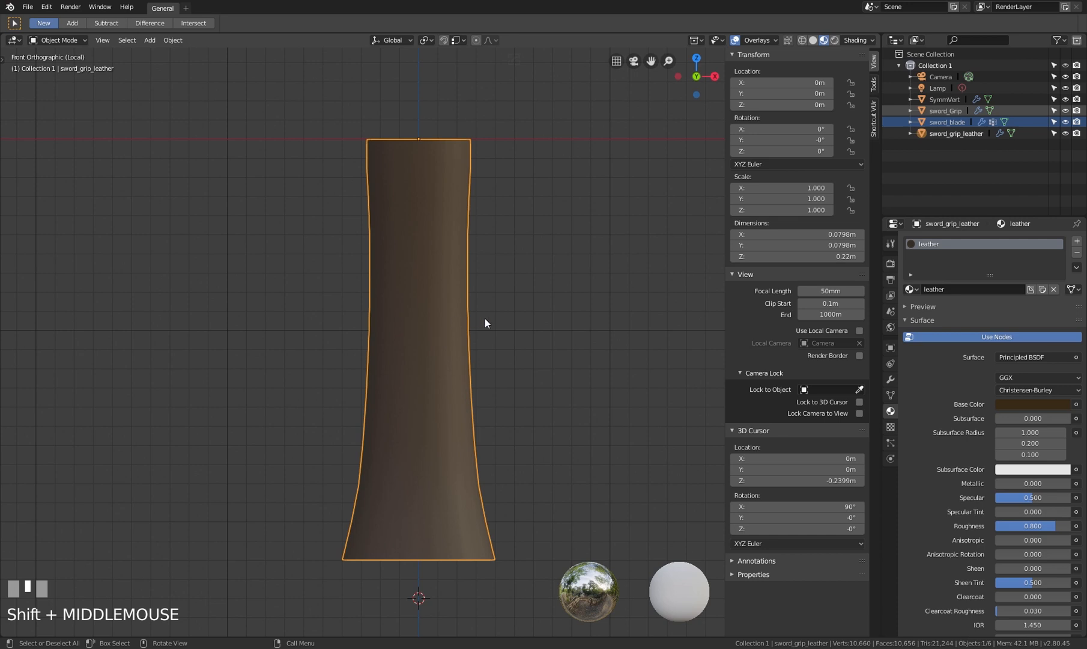
# Dissolve the nine inner horizontal edge loops of the leather grip mesh in Edit Mode, keeping only its two end loops
pyautogui.press('Tab')
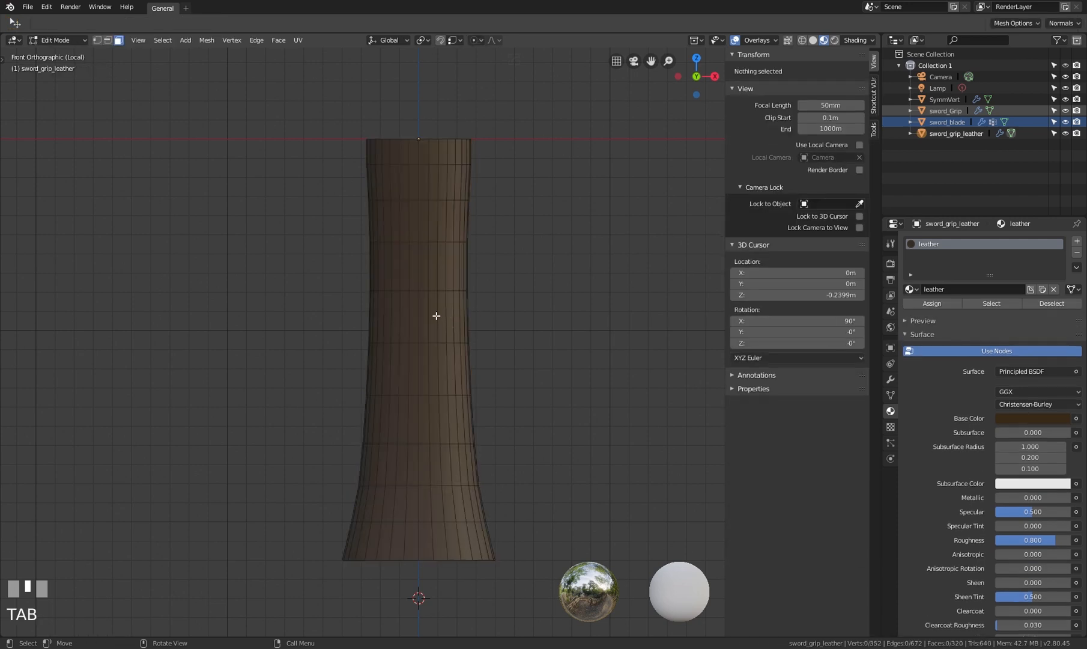
pyautogui.click(442, 178)
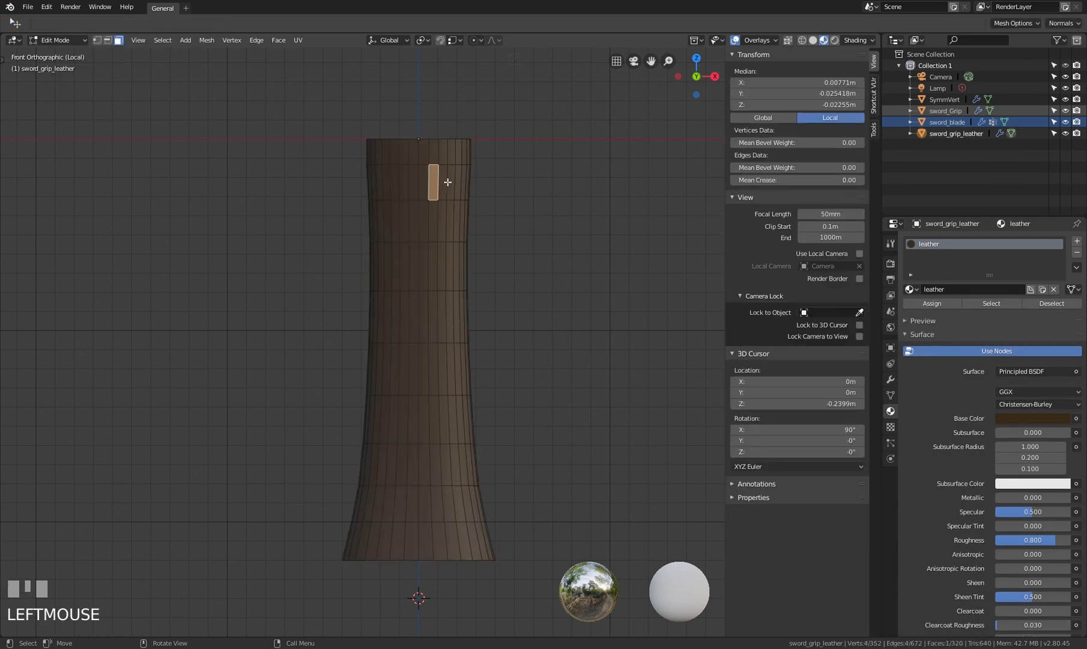
pyautogui.press('2')
pyautogui.click(434, 164)
pyautogui.keyDown('alt'); pyautogui.keyDown('shift'); pyautogui.click(434, 164); pyautogui.keyUp('shift'); pyautogui.keyUp('alt')
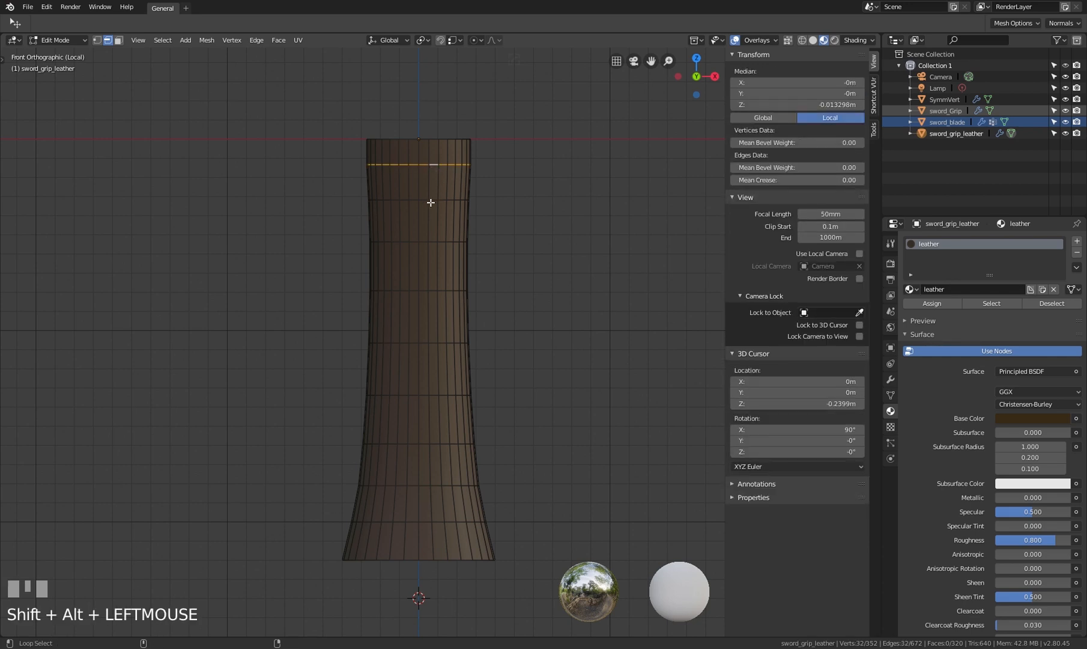
pyautogui.keyDown('alt'); pyautogui.keyDown('shift'); pyautogui.click(431, 200); pyautogui.keyUp('shift'); pyautogui.keyUp('alt')
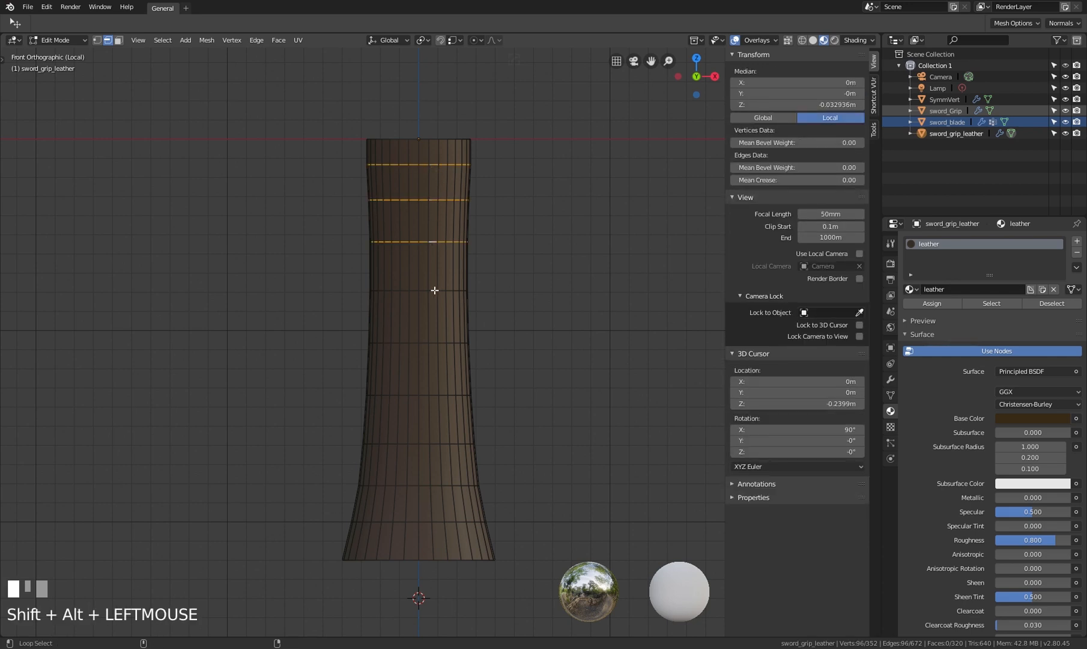
pyautogui.keyDown('alt'); pyautogui.keyDown('shift'); pyautogui.click(438, 291); pyautogui.keyUp('shift'); pyautogui.keyUp('alt')
pyautogui.keyDown('alt'); pyautogui.keyDown('shift'); pyautogui.click(434, 342); pyautogui.keyUp('shift'); pyautogui.keyUp('alt')
pyautogui.keyDown('alt'); pyautogui.keyDown('shift'); pyautogui.click(433, 393); pyautogui.keyUp('shift'); pyautogui.keyUp('alt')
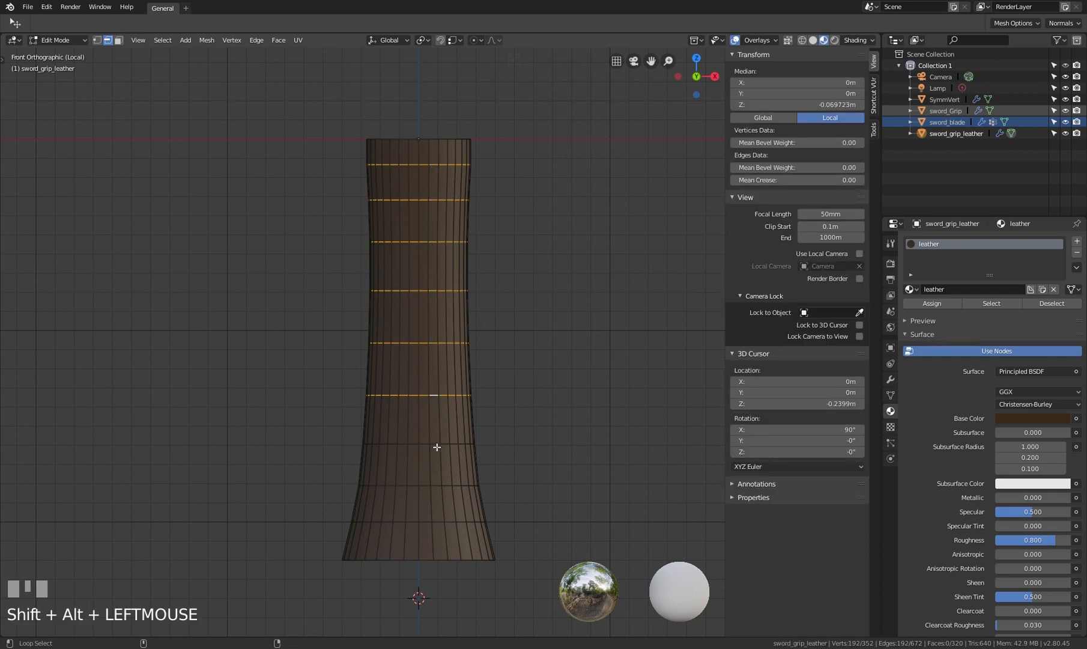
pyautogui.keyDown('alt'); pyautogui.keyDown('shift'); pyautogui.click(438, 445); pyautogui.keyUp('shift'); pyautogui.keyUp('alt')
pyautogui.keyDown('alt'); pyautogui.keyDown('shift'); pyautogui.click(437, 485); pyautogui.keyUp('shift'); pyautogui.keyUp('alt')
pyautogui.keyDown('alt'); pyautogui.keyDown('shift'); pyautogui.click(440, 523); pyautogui.keyUp('shift'); pyautogui.keyUp('alt')
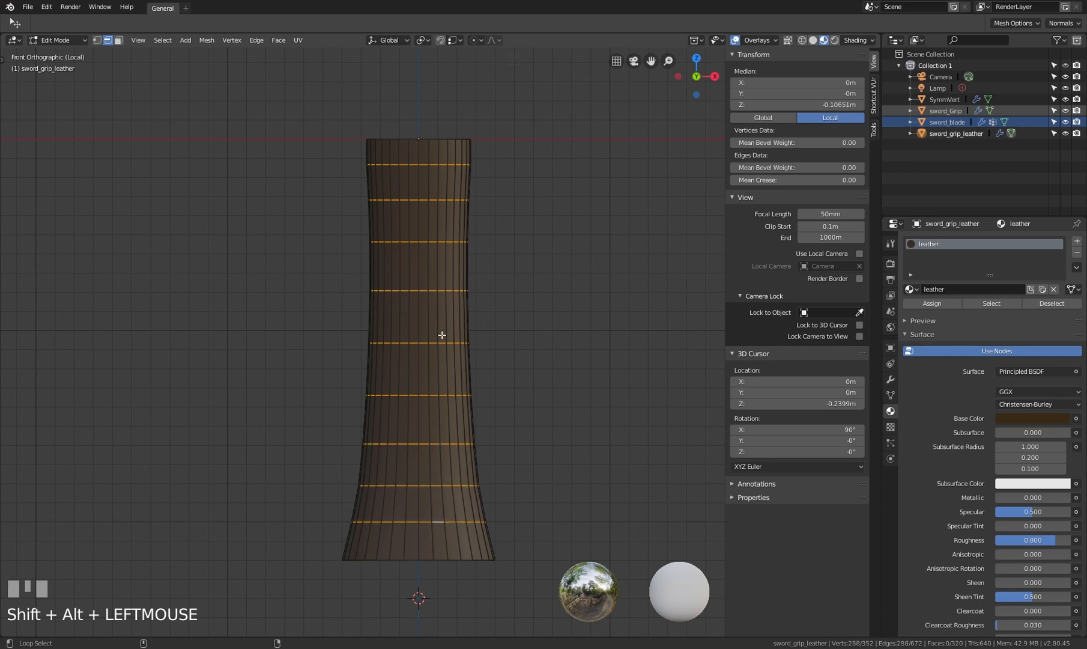
pyautogui.keyDown('shift'); pyautogui.moveTo(456, 329); pyautogui.dragTo(486, 330, button='middle'); pyautogui.keyUp('shift')
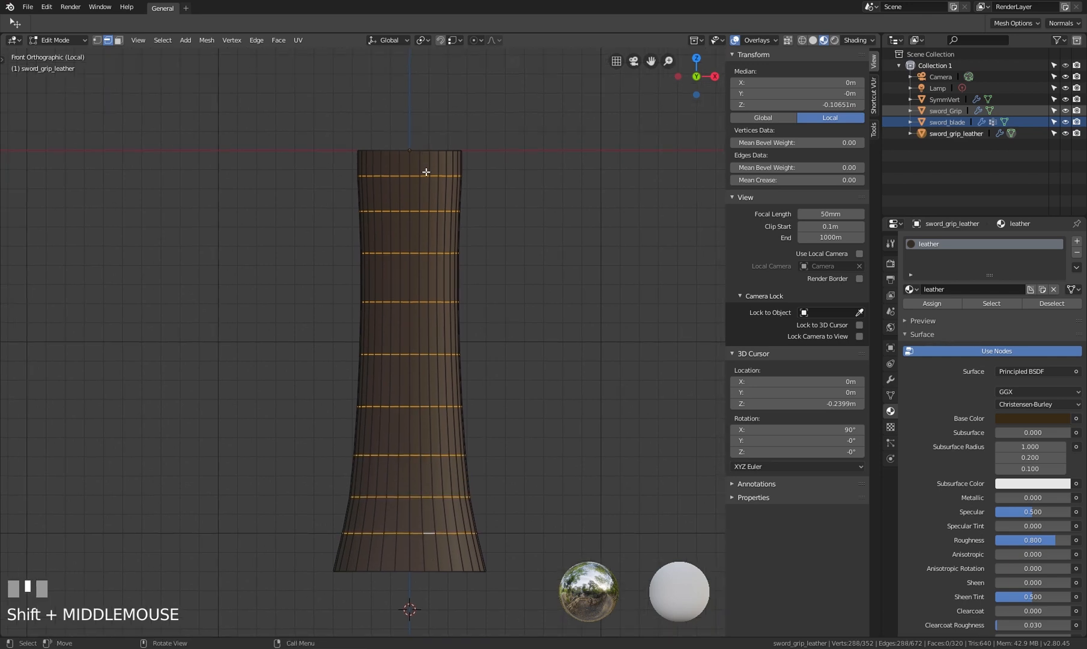
pyautogui.moveTo(433, 417)
pyautogui.mouseDown(button='middle')
pyautogui.moveTo(469, 432)
pyautogui.moveTo(542, 353)
pyautogui.moveTo(430, 403)
pyautogui.mouseUp(button='middle')
pyautogui.press('Delete')
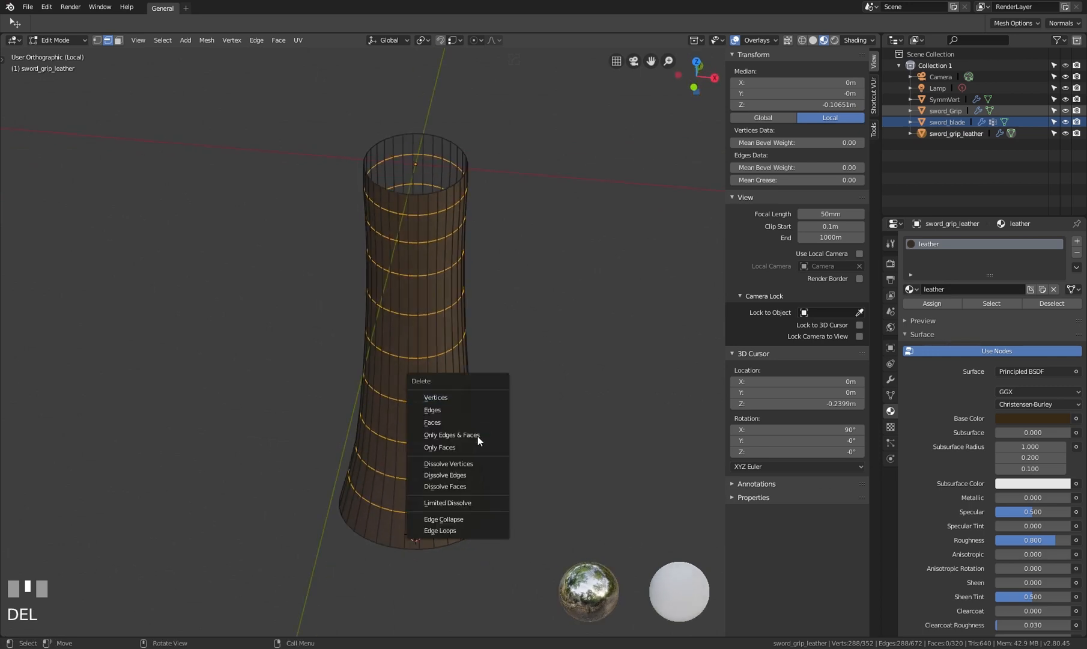
pyautogui.click(480, 475)
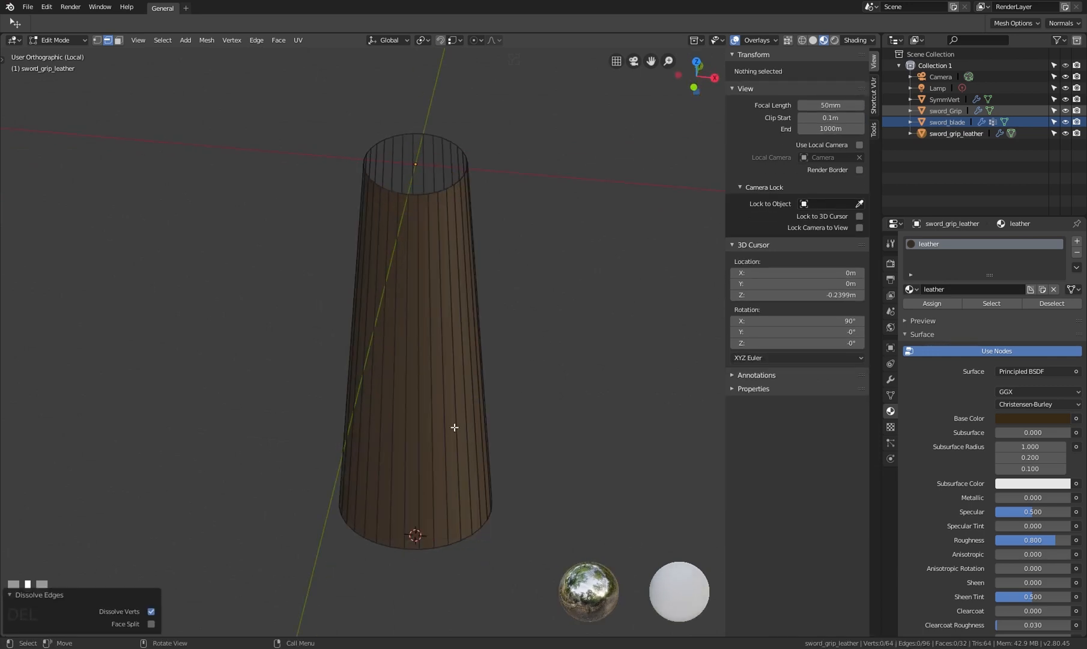
# Set a front orthographic view of the simplified grip and activate the Knife tool
pyautogui.moveTo(454, 430); pyautogui.dragTo(435, 366, button='middle')
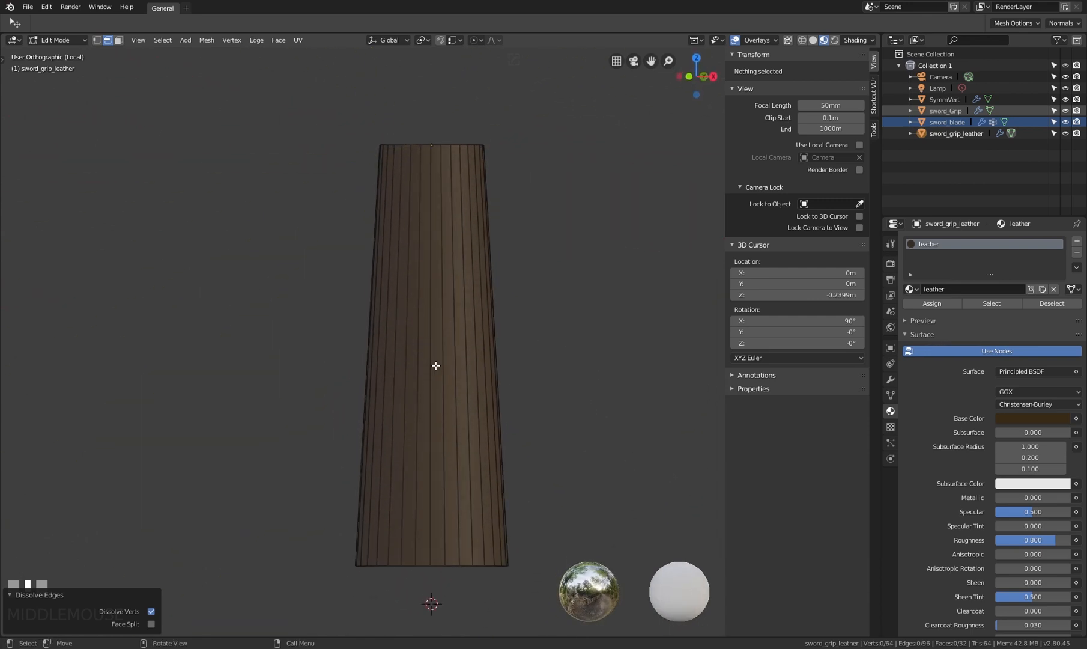
pyautogui.press('KP_5')
pyautogui.press('KP_1')
pyautogui.press('KP_5')
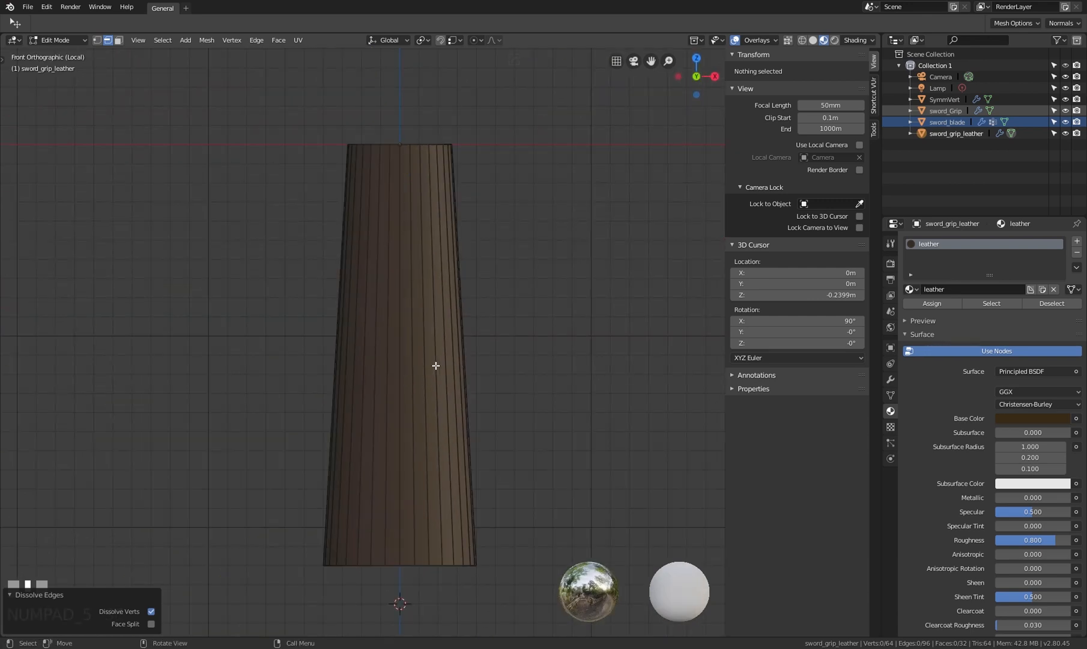
pyautogui.keyDown('shift'); pyautogui.moveTo(440, 321); pyautogui.dragTo(479, 325, button='middle'); pyautogui.keyUp('shift')
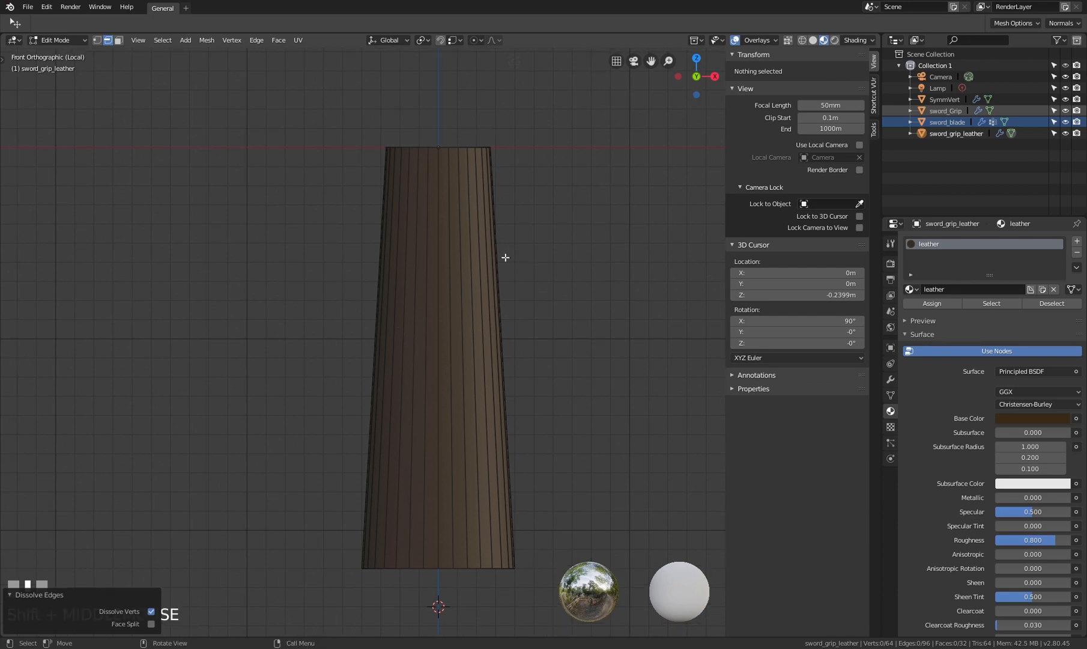
pyautogui.keyDown('shift'); pyautogui.moveTo(522, 283); pyautogui.dragTo(516, 281, button='middle'); pyautogui.keyUp('shift')
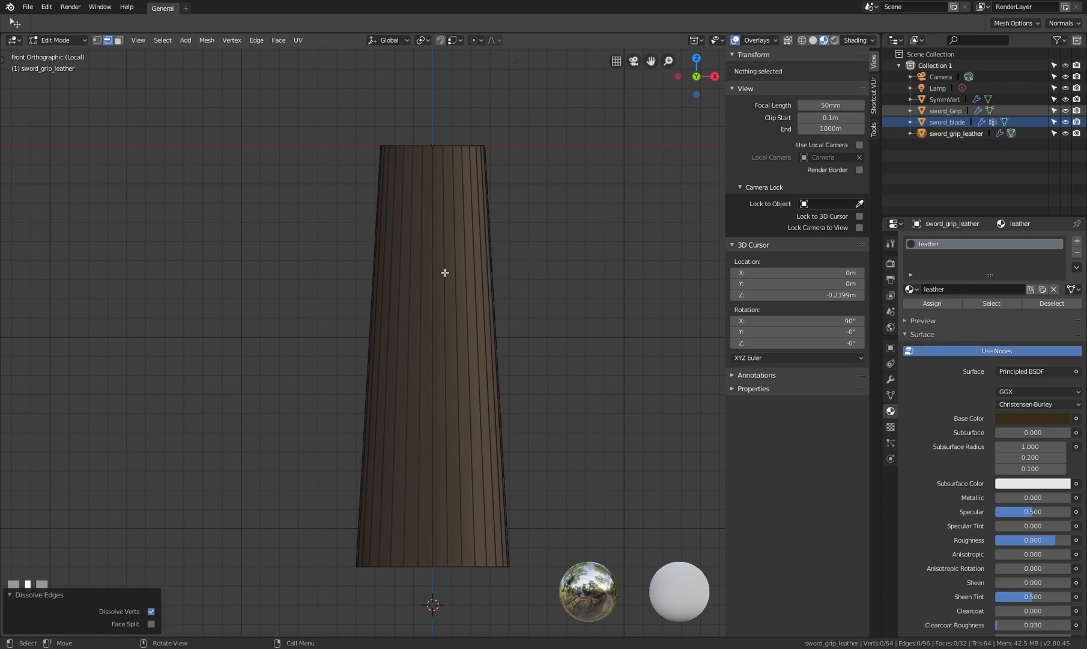
pyautogui.press('t')
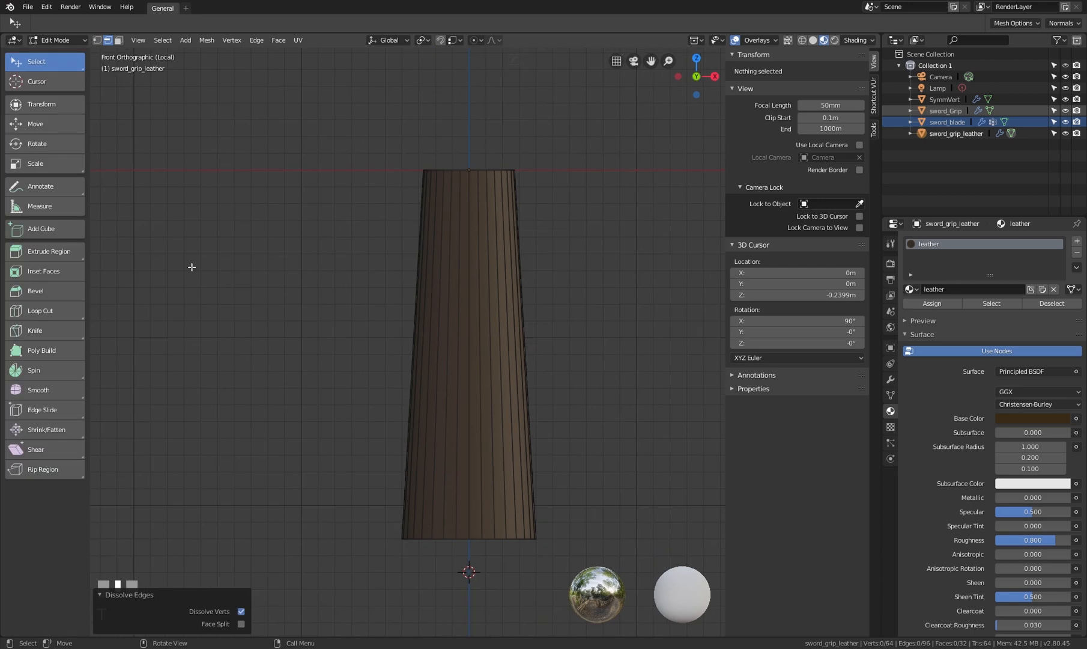
pyautogui.click(43, 333)
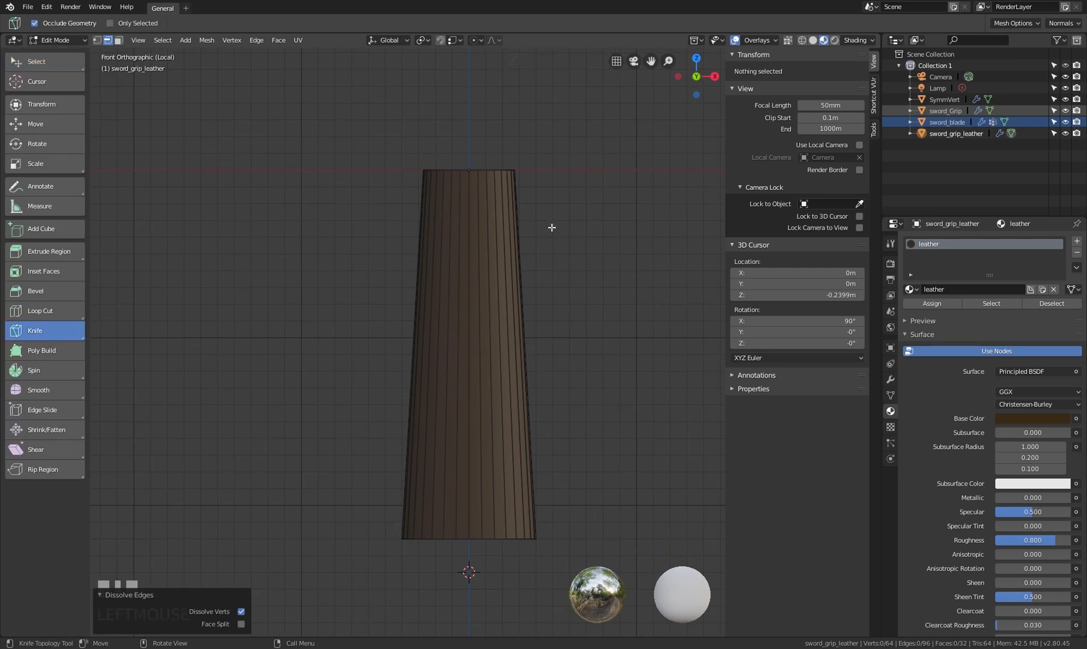
pyautogui.click(518, 213)
pyautogui.click(340, 287)
pyautogui.click(591, 364)
pyautogui.click(322, 444)
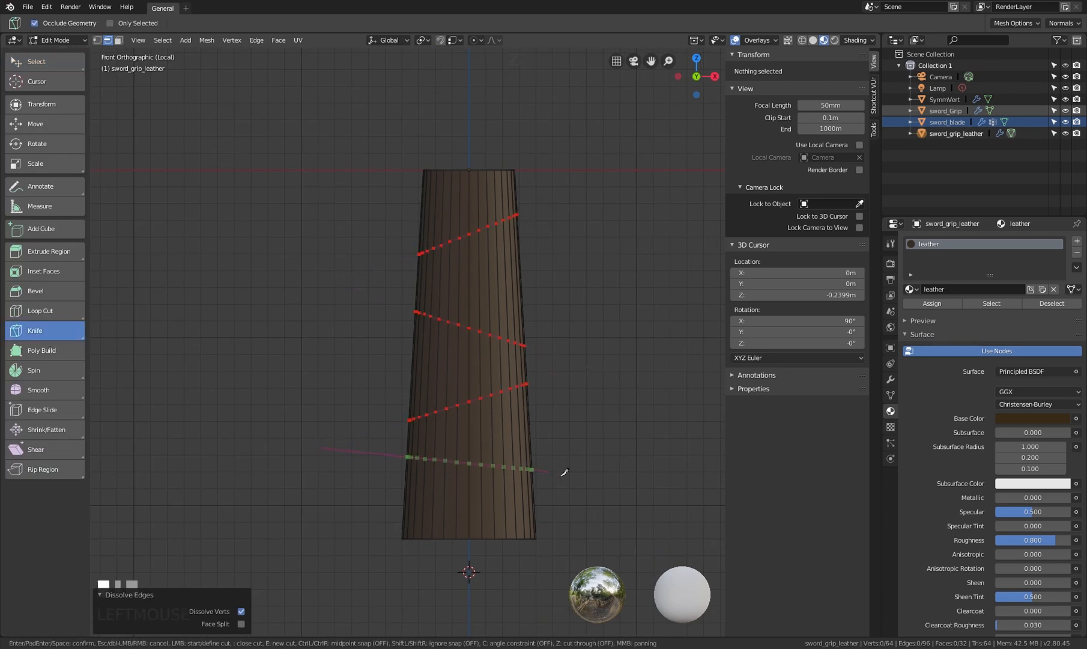
pyautogui.click(572, 473)
pyautogui.moveTo(552, 348); pyautogui.dragTo(534, 317, button='middle')
pyautogui.press('Escape')
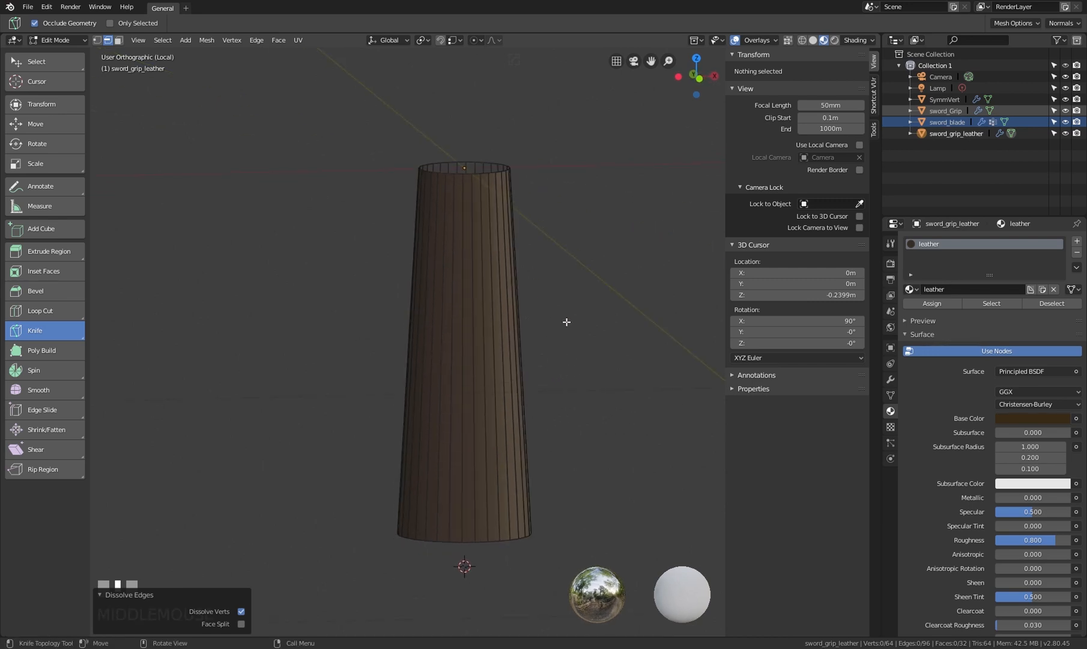
pyautogui.press('KP_1')
pyautogui.keyDown('shift'); pyautogui.moveTo(565, 321); pyautogui.dragTo(497, 302, button='middle'); pyautogui.keyUp('shift')
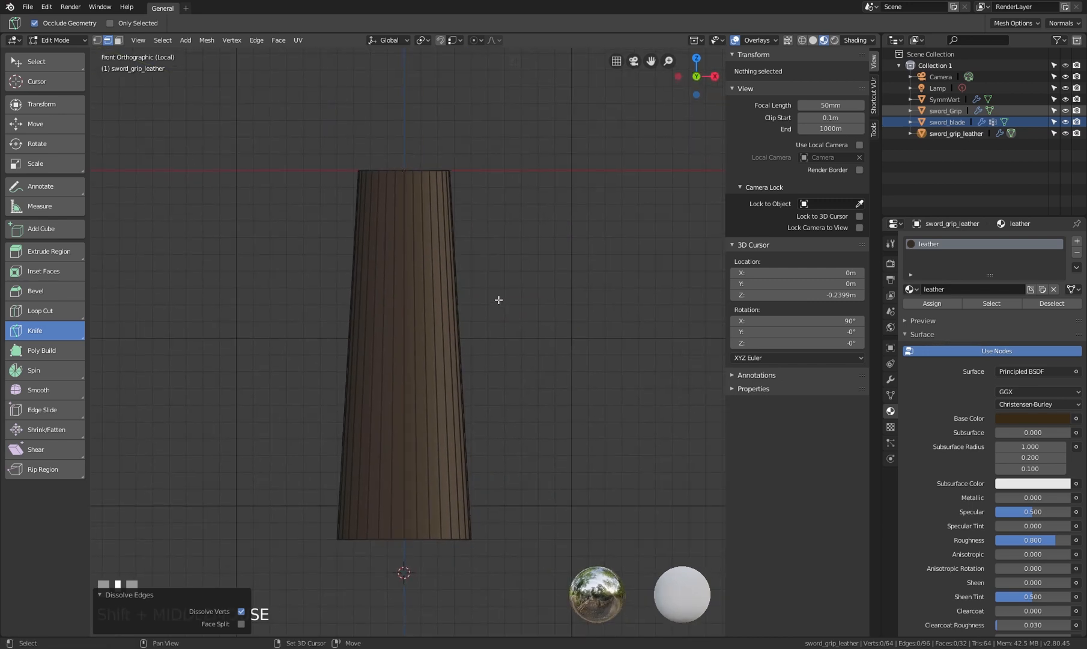
pyautogui.click(36, 333)
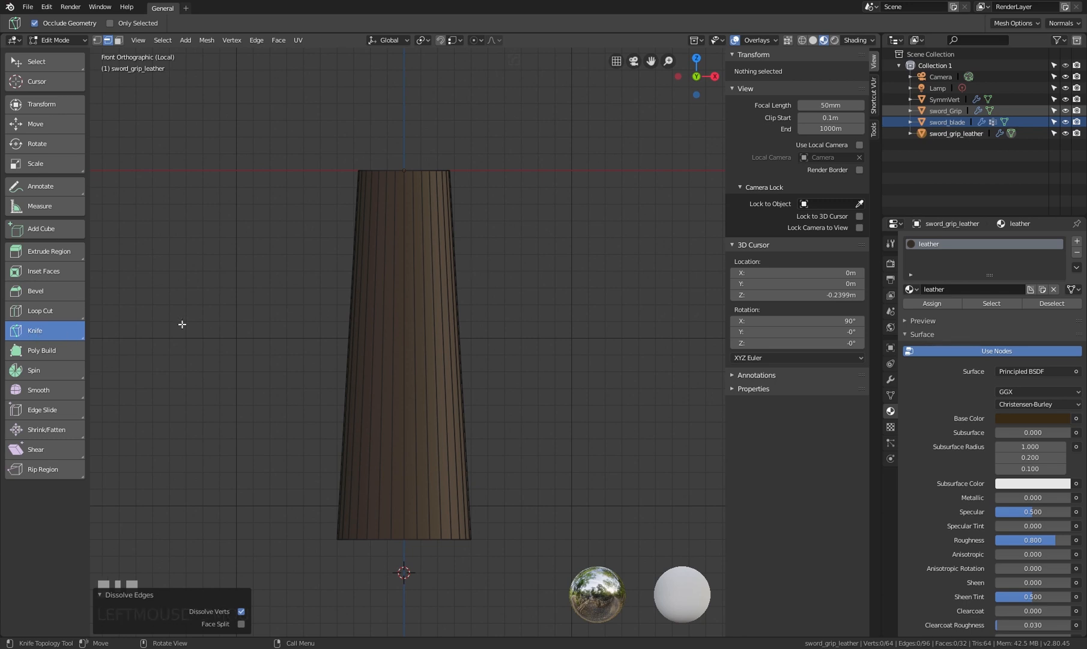
pyautogui.press('z')
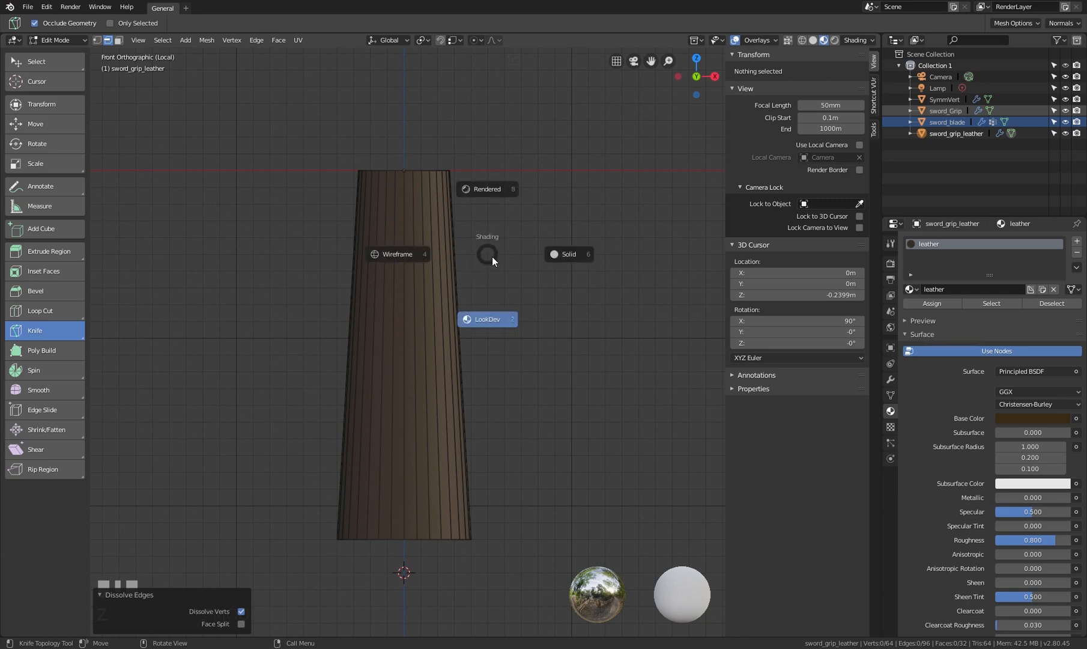
pyautogui.rightClick(506, 245)
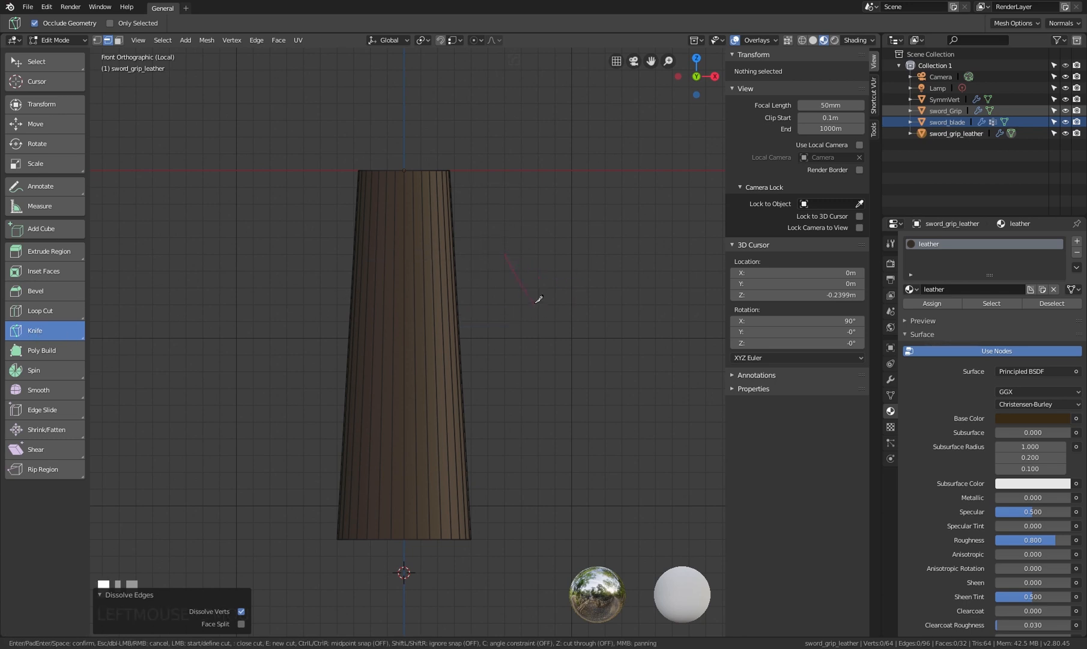
pyautogui.press('k')
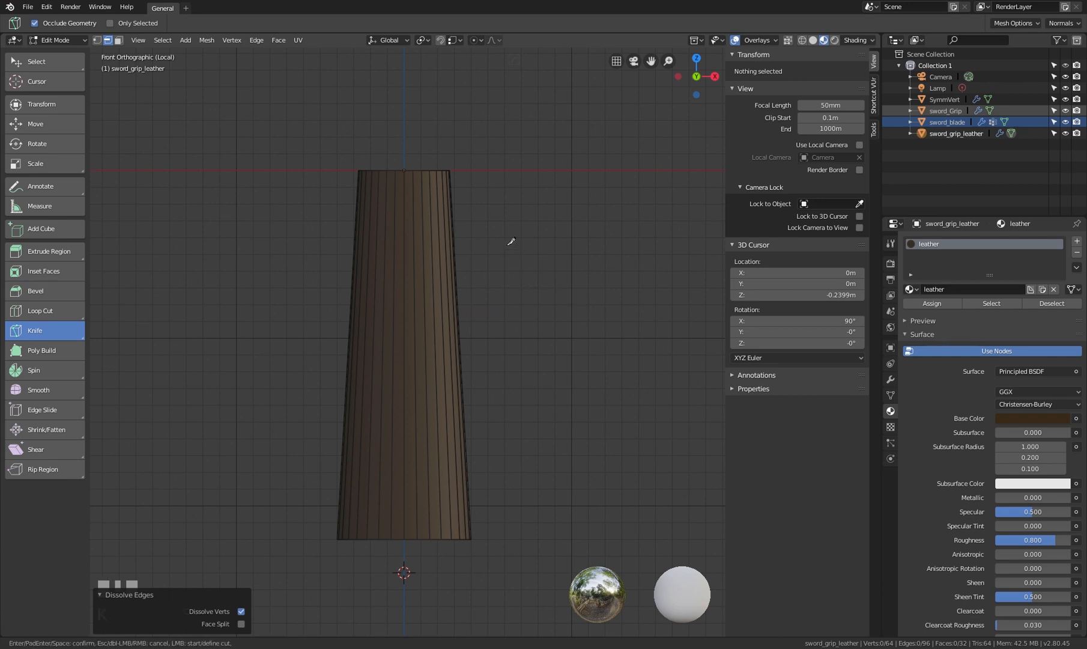
pyautogui.rightClick(507, 270)
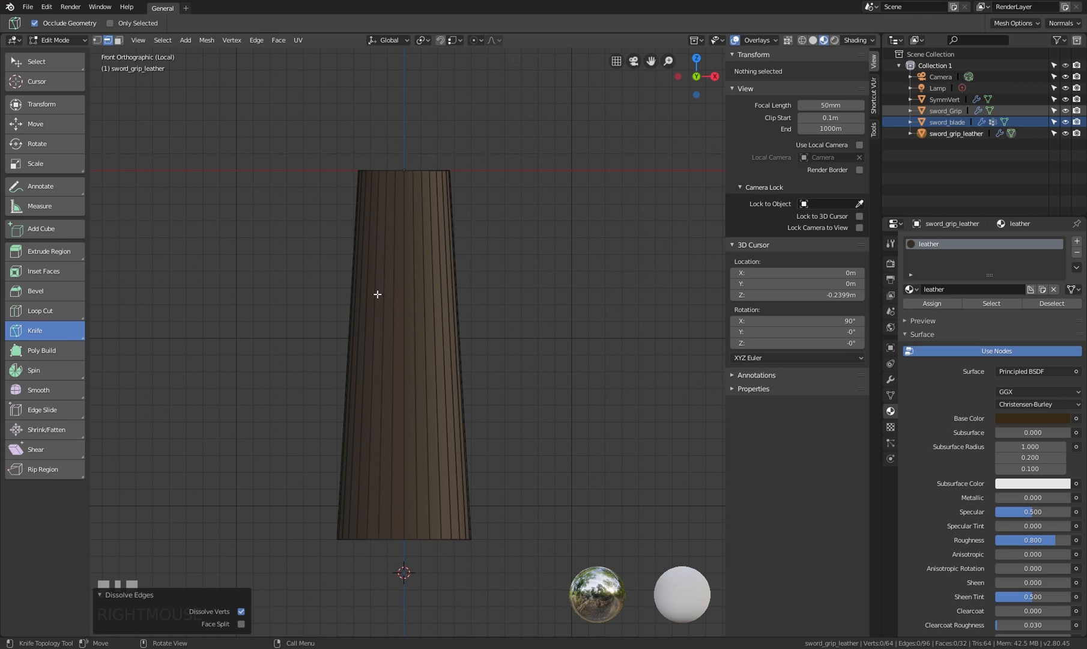
pyautogui.click(56, 334)
pyautogui.click(492, 229)
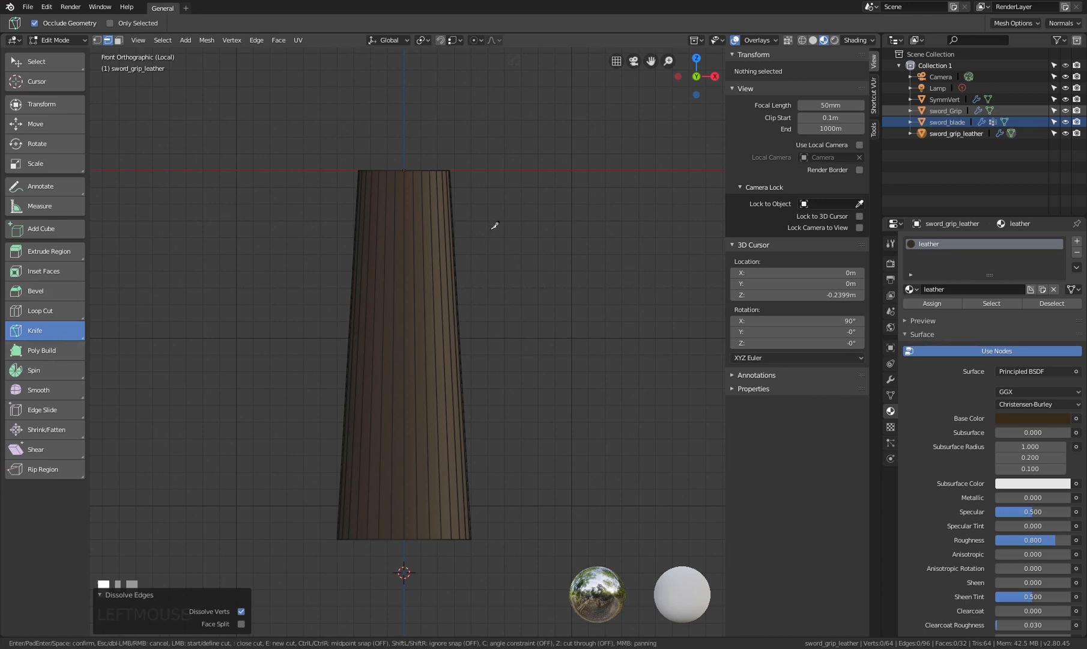
pyautogui.click(271, 296)
pyautogui.click(534, 388)
pyautogui.rightClick(489, 308)
pyautogui.moveTo(470, 272); pyautogui.dragTo(507, 270, button='middle')
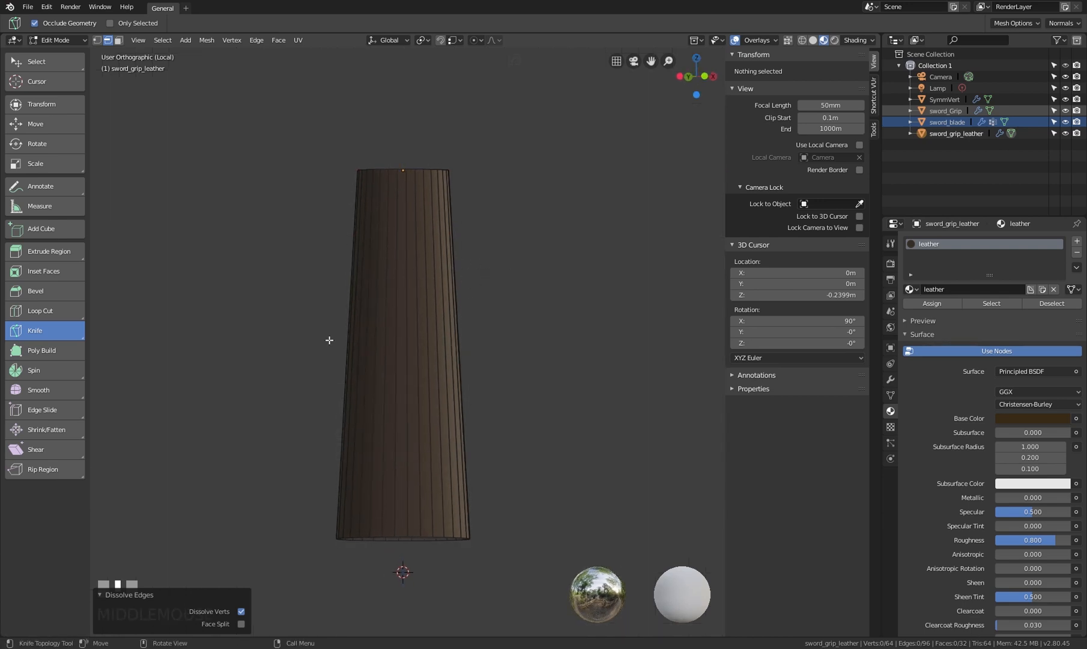
# Return to the front orthographic view with the whole leather grip centred and the Knife tool active
pyautogui.press('KP_1')
pyautogui.keyDown('shift'); pyautogui.moveTo(499, 306); pyautogui.dragTo(556, 309, button='middle'); pyautogui.keyUp('shift')
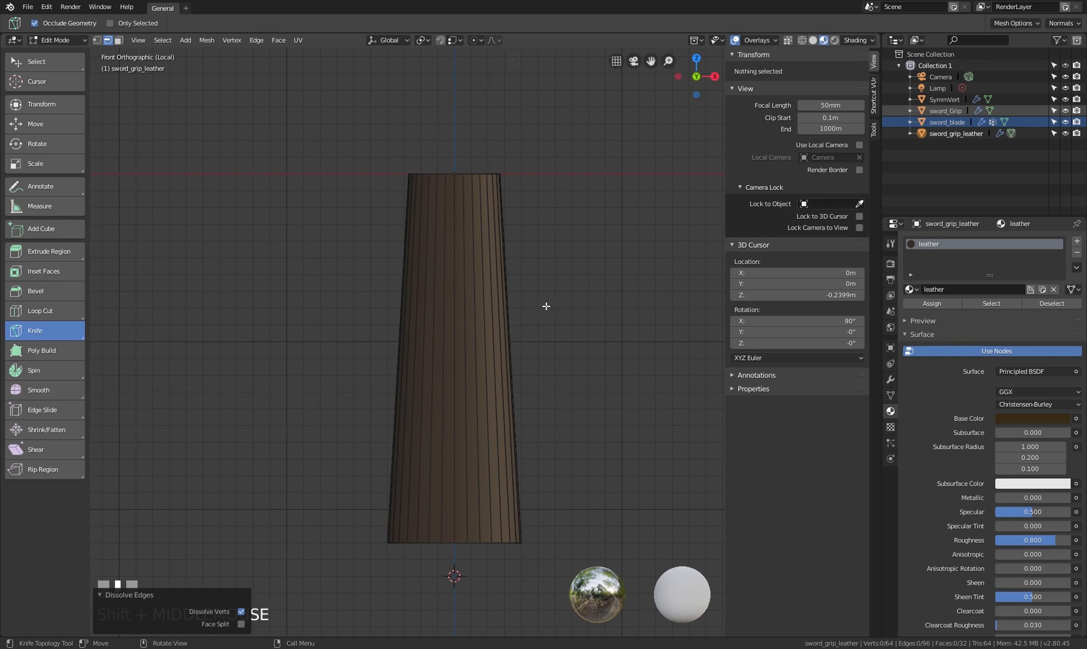
pyautogui.keyDown('shift'); pyautogui.moveTo(546, 305); pyautogui.dragTo(527, 294, button='middle'); pyautogui.keyUp('shift')
pyautogui.click(46, 330)
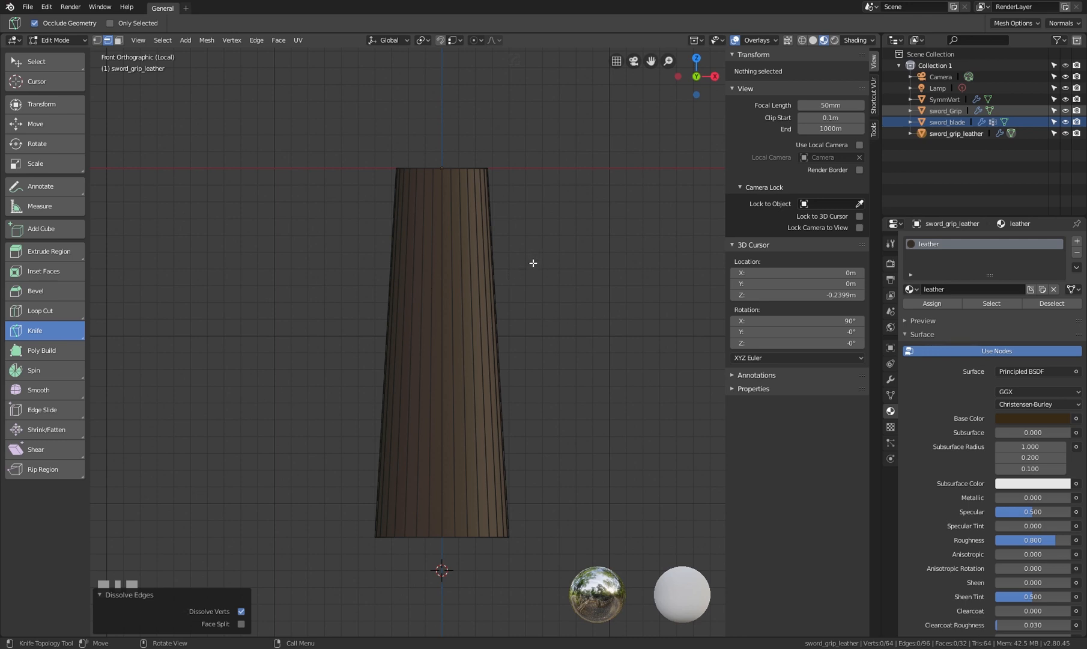
pyautogui.press('z')
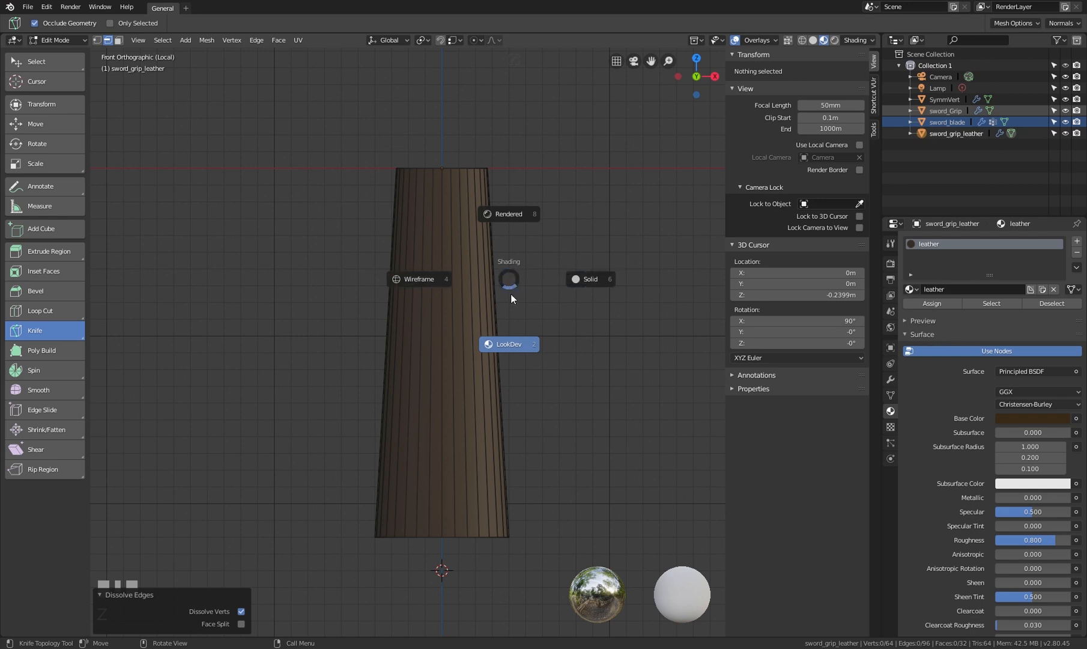
pyautogui.press('Escape')
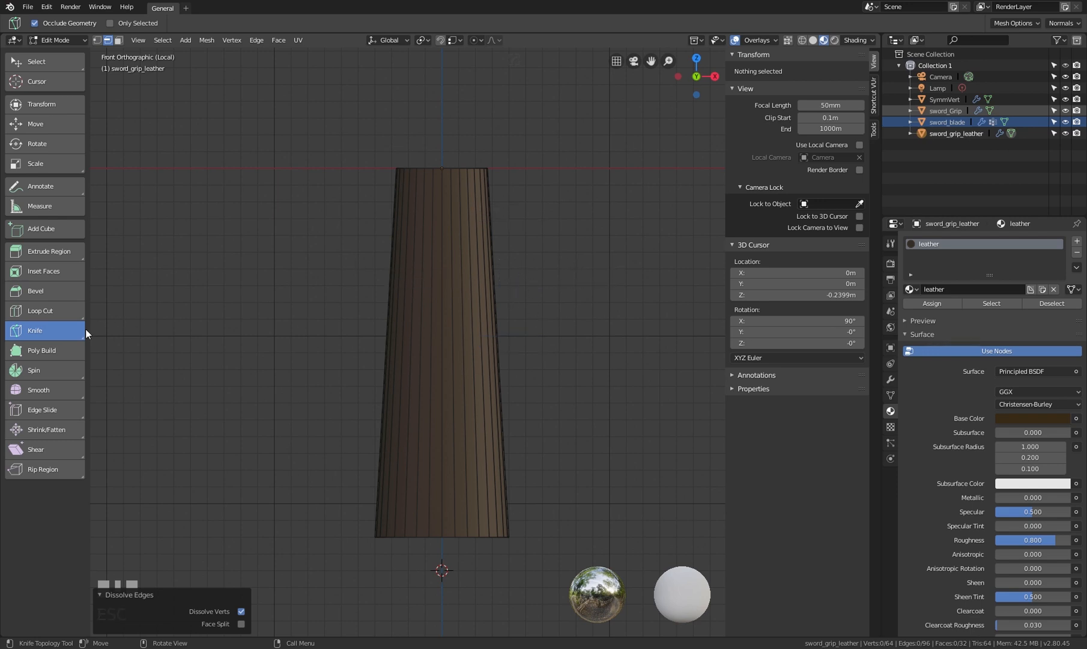
pyautogui.rightClick(549, 287)
pyautogui.click(568, 239)
pyautogui.press('k')
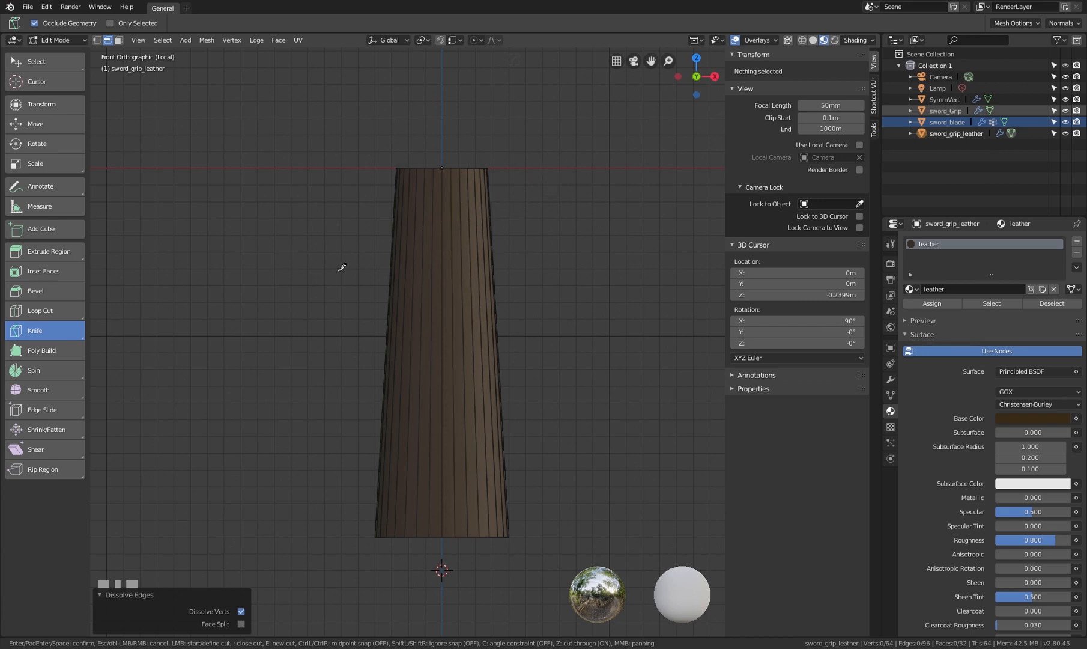
pyautogui.rightClick(579, 312)
pyautogui.press('k')
pyautogui.rightClick(594, 228)
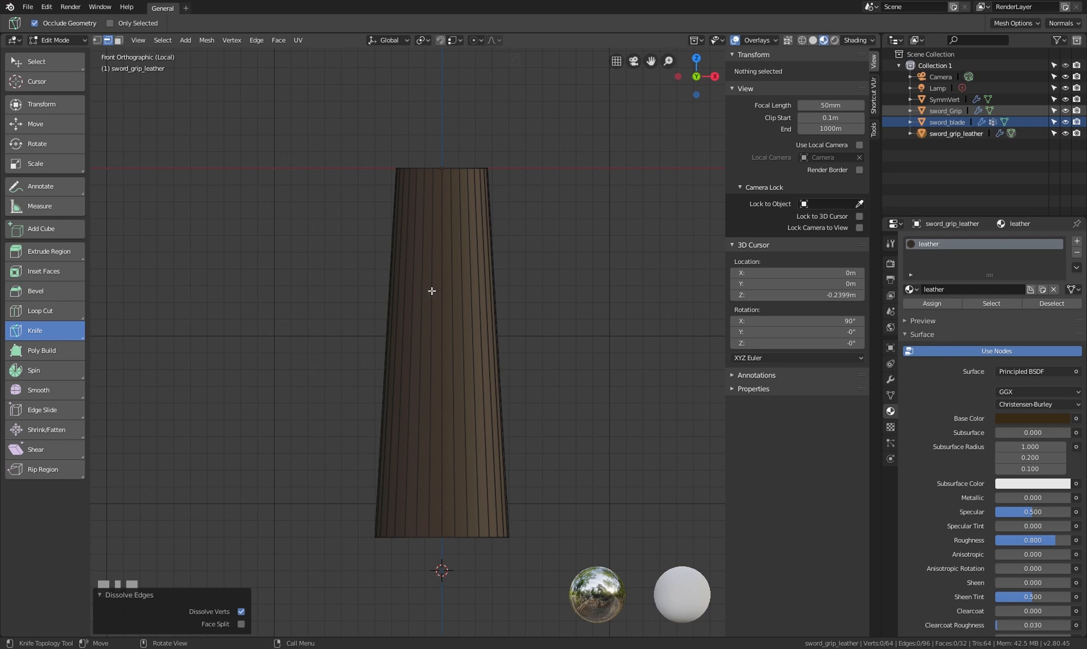
pyautogui.click(577, 256)
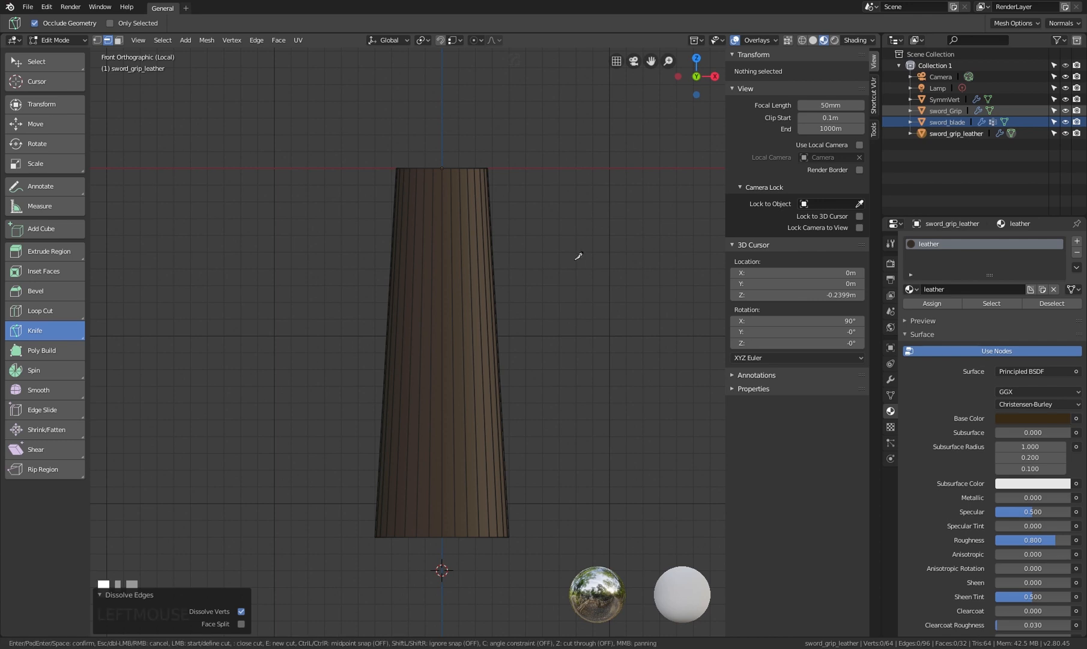
pyautogui.rightClick(567, 254)
# Knife eight variously slanted wrap lines across the leather grip with cut-through on, spaced from its upper to its lower end
pyautogui.press('k')
pyautogui.click(488, 187)
pyautogui.click(394, 206)
pyautogui.click(393, 220)
pyautogui.click(493, 230)
pyautogui.click(512, 274)
pyautogui.click(355, 273)
pyautogui.click(354, 327)
pyautogui.click(514, 305)
pyautogui.click(527, 383)
pyautogui.click(359, 374)
pyautogui.click(359, 416)
pyautogui.click(507, 416)
pyautogui.click(533, 447)
pyautogui.click(315, 479)
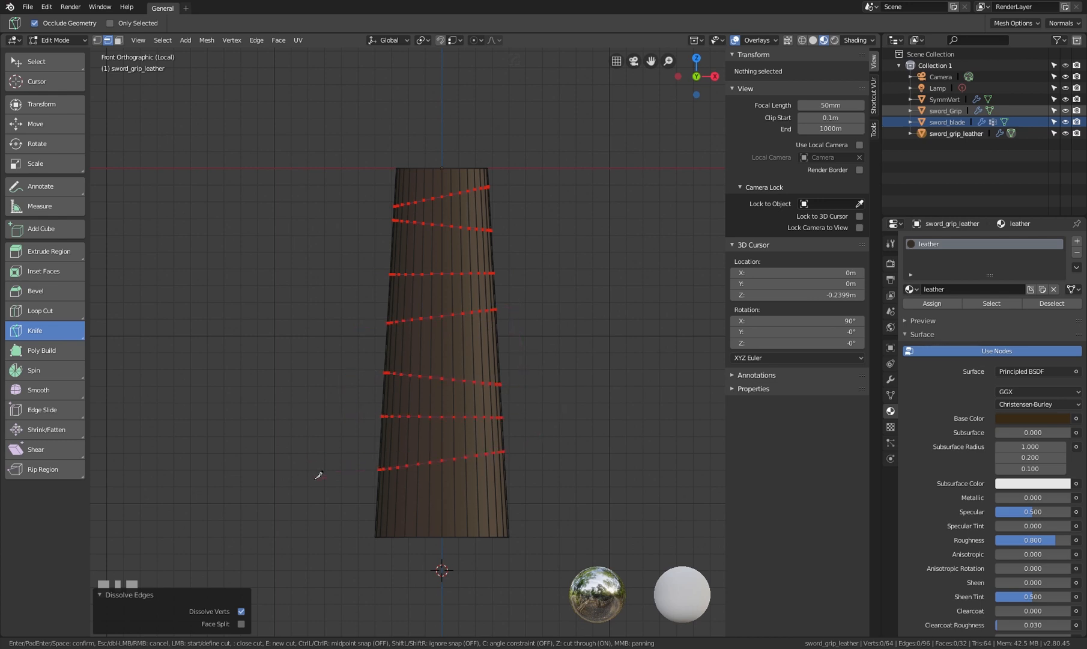
pyautogui.click(369, 504)
pyautogui.click(536, 509)
pyautogui.moveTo(527, 348); pyautogui.dragTo(467, 307, button='middle')
pyautogui.press('Return')
# Bevel the newly cut edge loops into thin bands with an offset of about 0.00085 and one segment
pyautogui.scroll(1, 483, 309)
pyautogui.scroll(1, 459, 312)
pyautogui.scroll(-1, 472, 317)
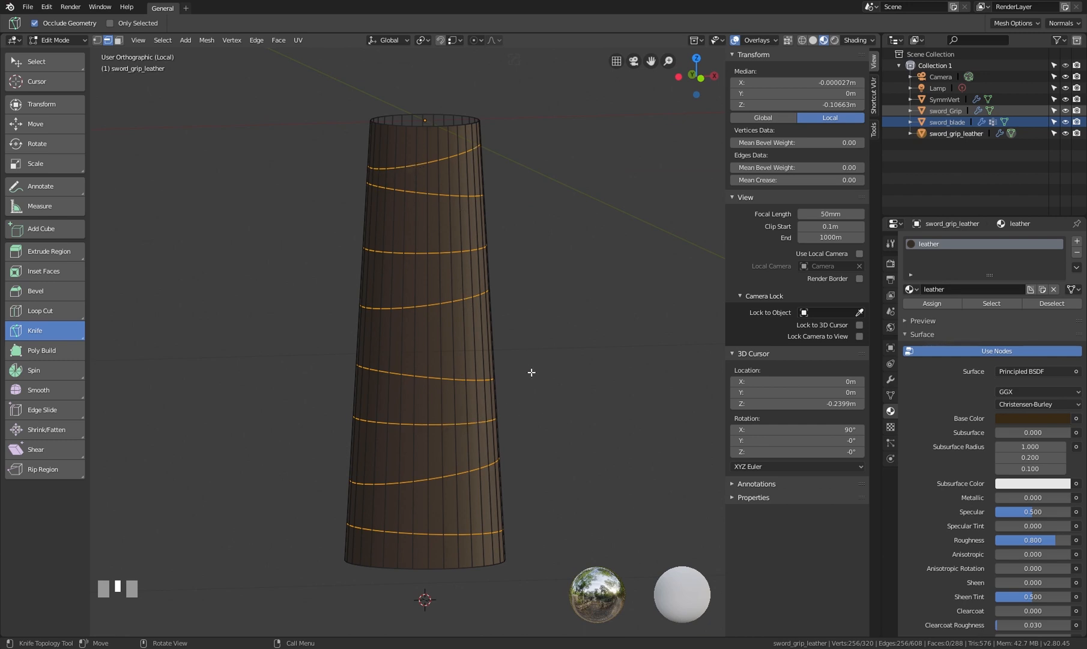
pyautogui.rightClick(444, 378)
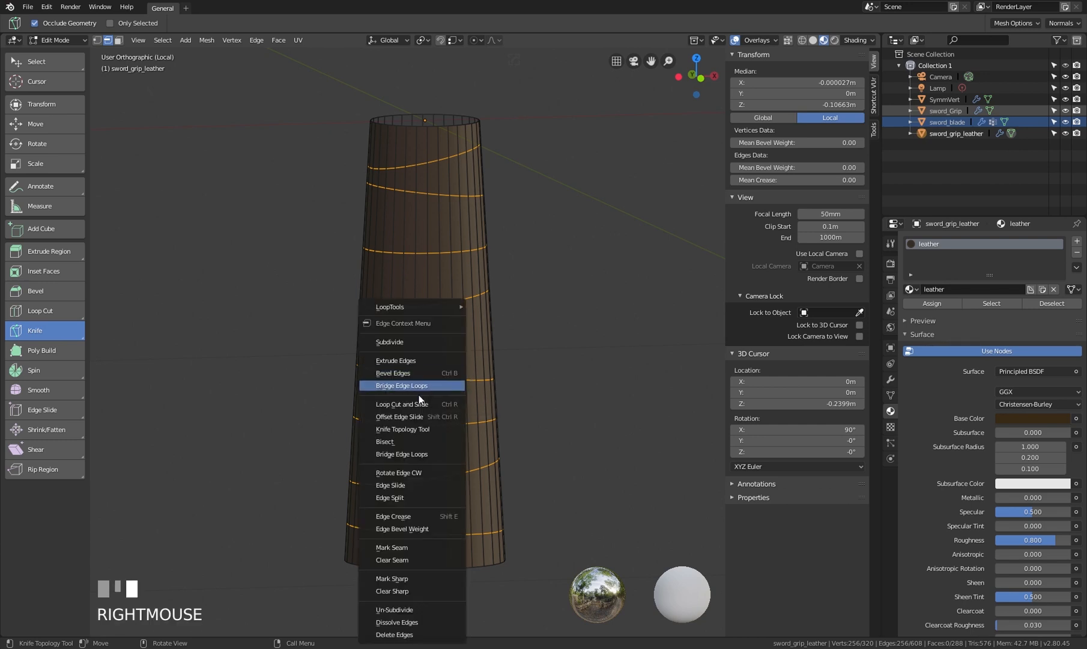
pyautogui.click(424, 374)
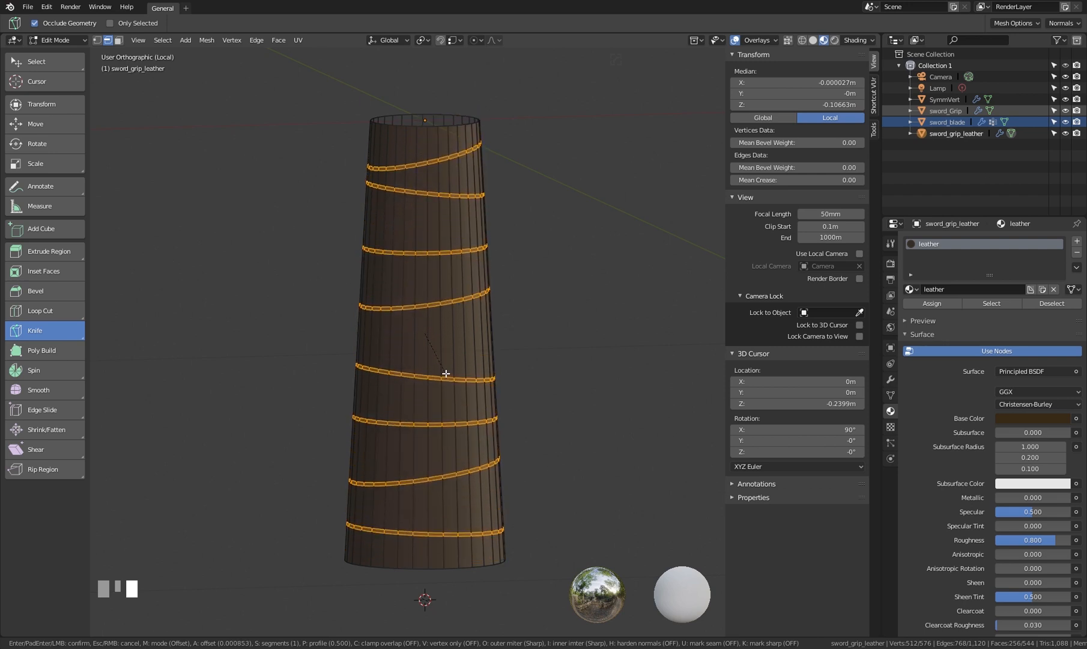
pyautogui.click(446, 373)
# Delete the faces of the narrow beveled bands to leave open gaps between the leather wraps
pyautogui.keyDown('shift'); pyautogui.moveTo(448, 375); pyautogui.dragTo(482, 113, button='middle'); pyautogui.keyUp('shift')
pyautogui.press('Delete')
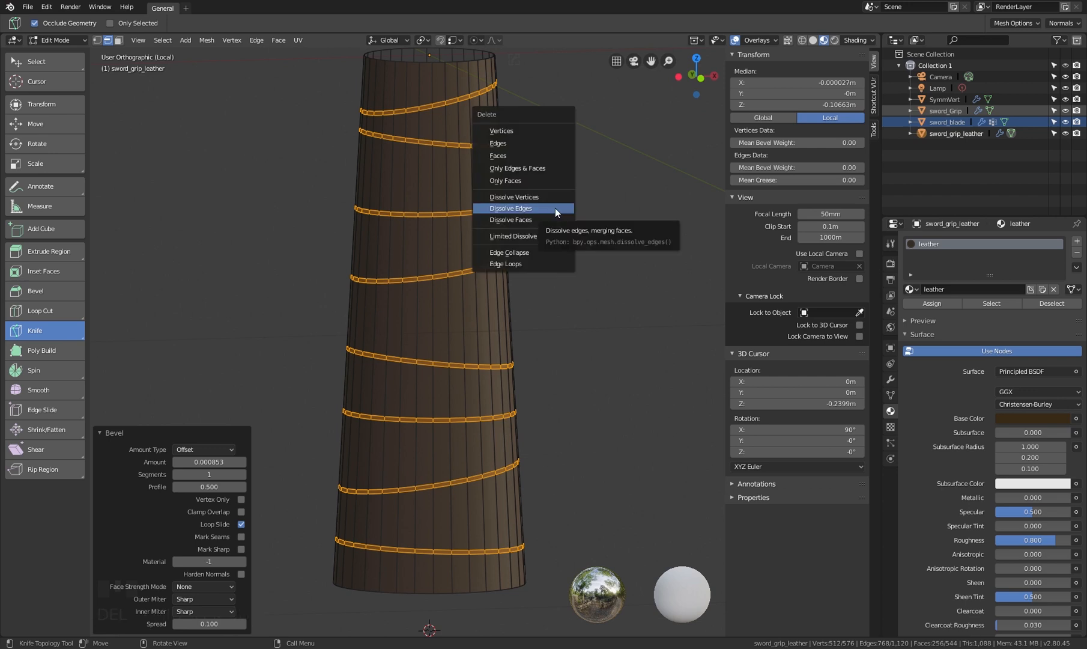
pyautogui.click(550, 152)
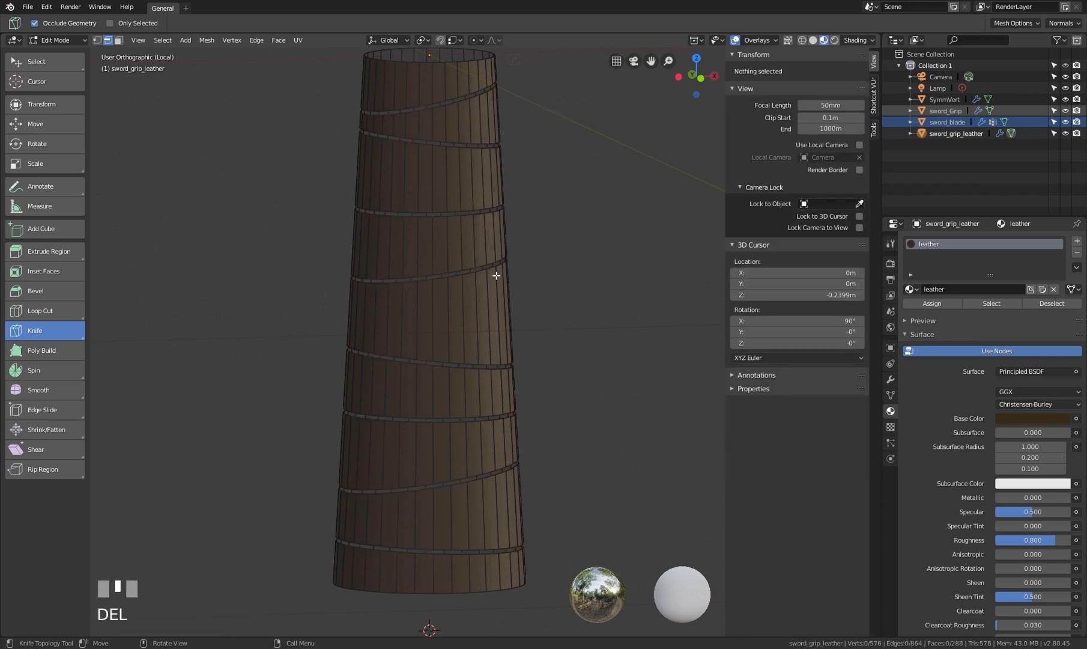
# Return to Object Mode and leave local view to show the leather wraps together with the rest of the sword
pyautogui.moveTo(497, 274); pyautogui.dragTo(468, 248, button='middle')
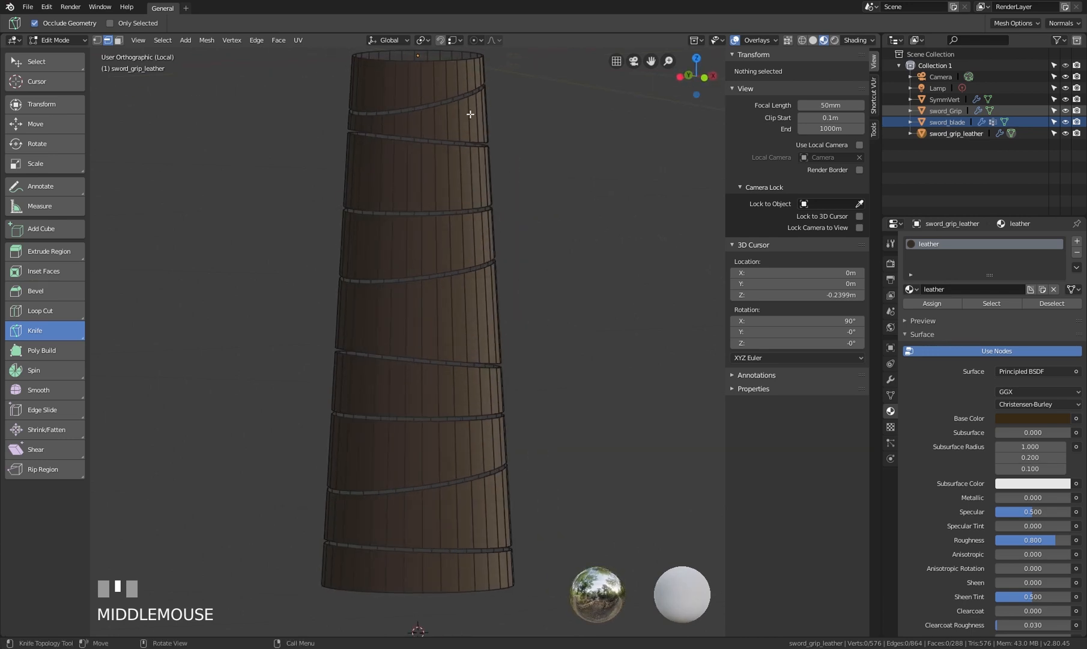
pyautogui.moveTo(469, 113)
pyautogui.mouseDown(button='middle')
pyautogui.moveTo(430, 145)
pyautogui.moveTo(478, 122)
pyautogui.mouseUp(button='middle')
pyautogui.press('Tab')
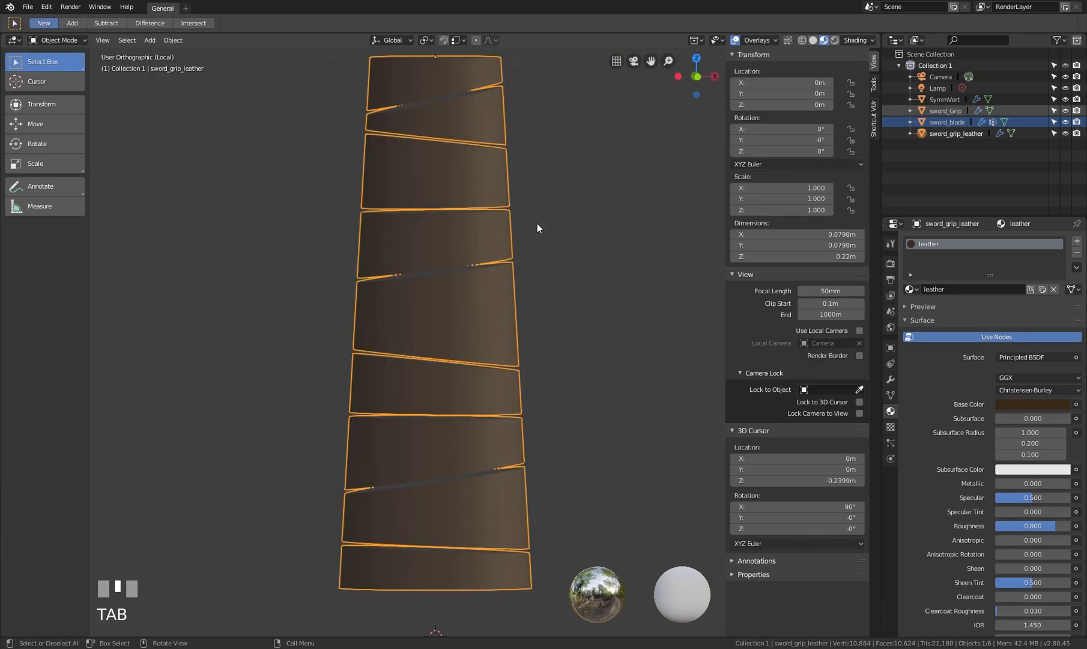
pyautogui.press('KP_Divide')
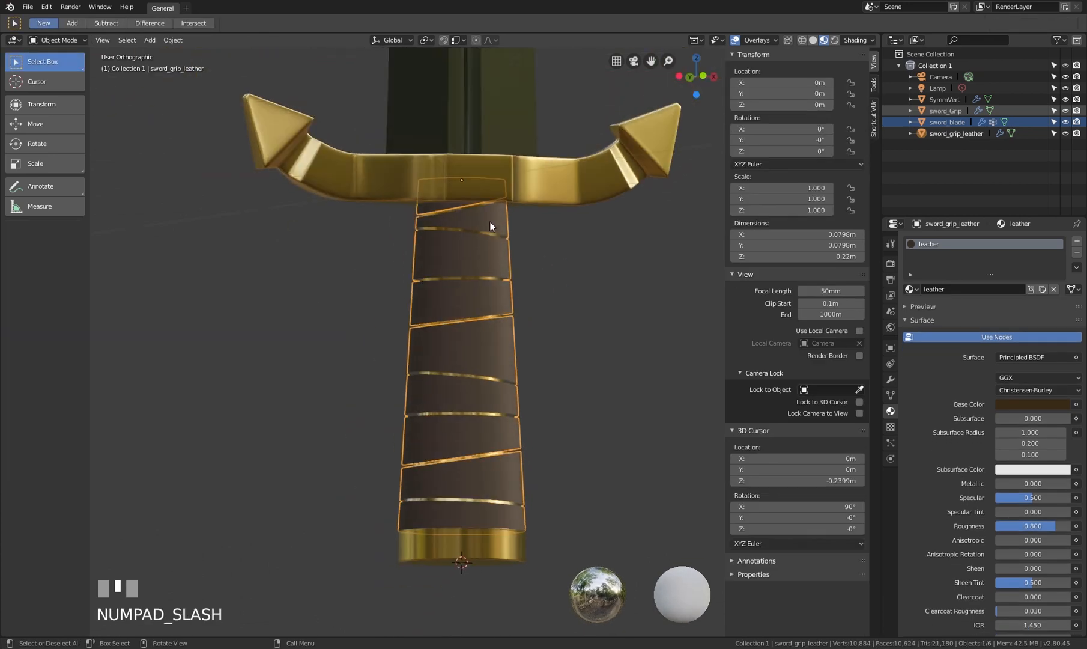
pyautogui.keyDown('shift'); pyautogui.moveTo(517, 253); pyautogui.dragTo(441, 252, button='middle'); pyautogui.keyUp('shift')
pyautogui.scroll(2, 450, 264)
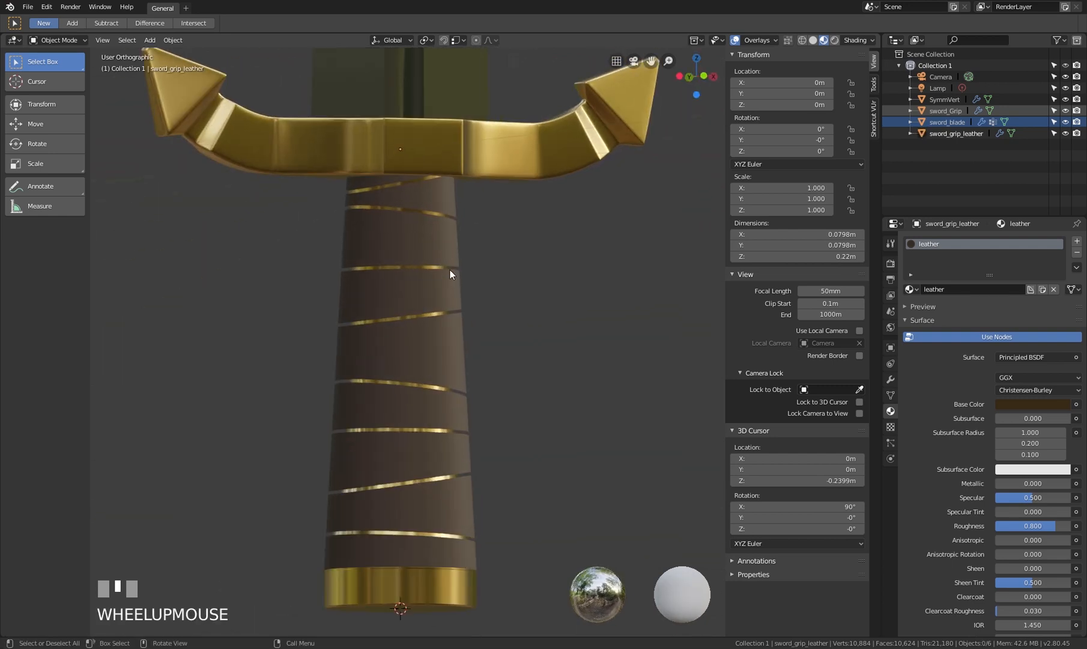
# Select sword_grip_leather and remove its Bevel modifier
pyautogui.click(448, 244)
pyautogui.keyDown('shift'); pyautogui.moveTo(461, 302); pyautogui.dragTo(456, 212, button='middle'); pyautogui.keyUp('shift')
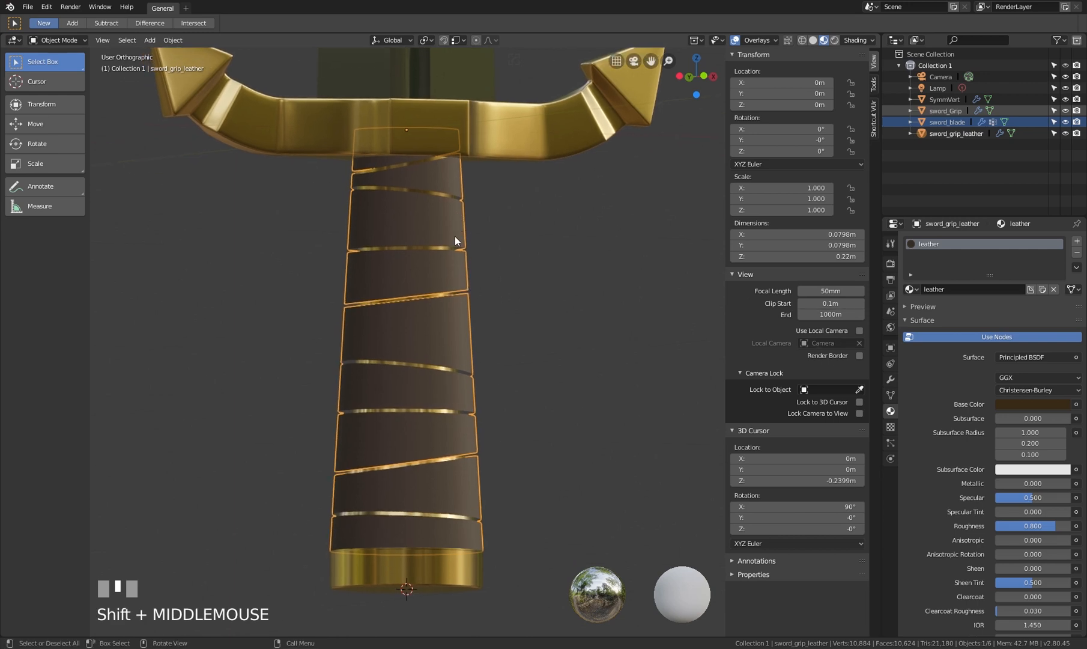
pyautogui.click(893, 365)
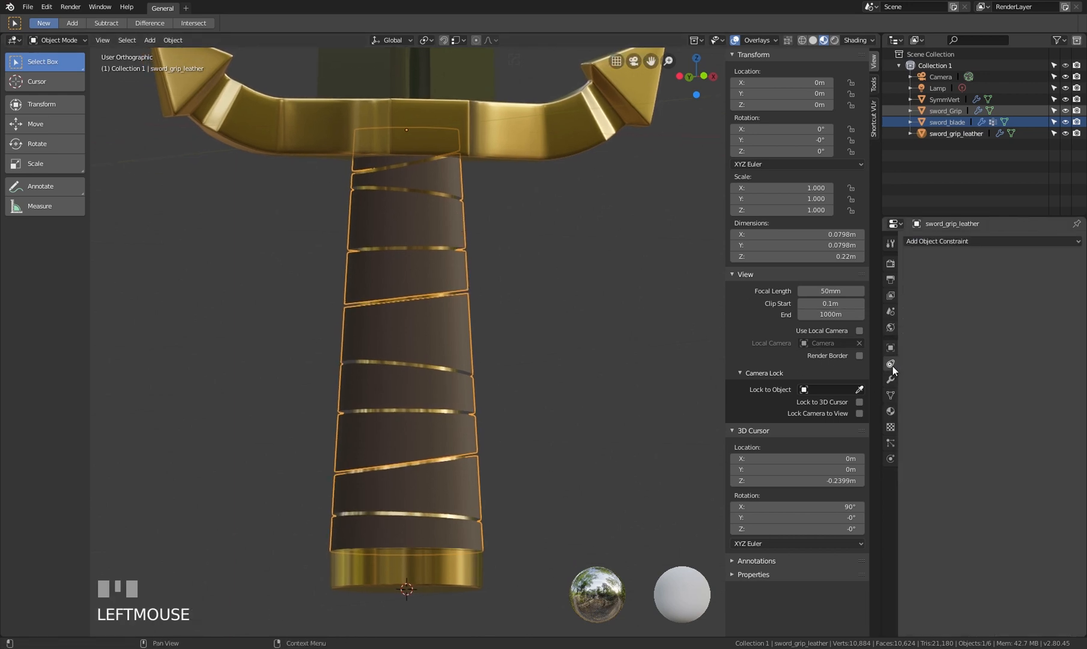
pyautogui.click(892, 384)
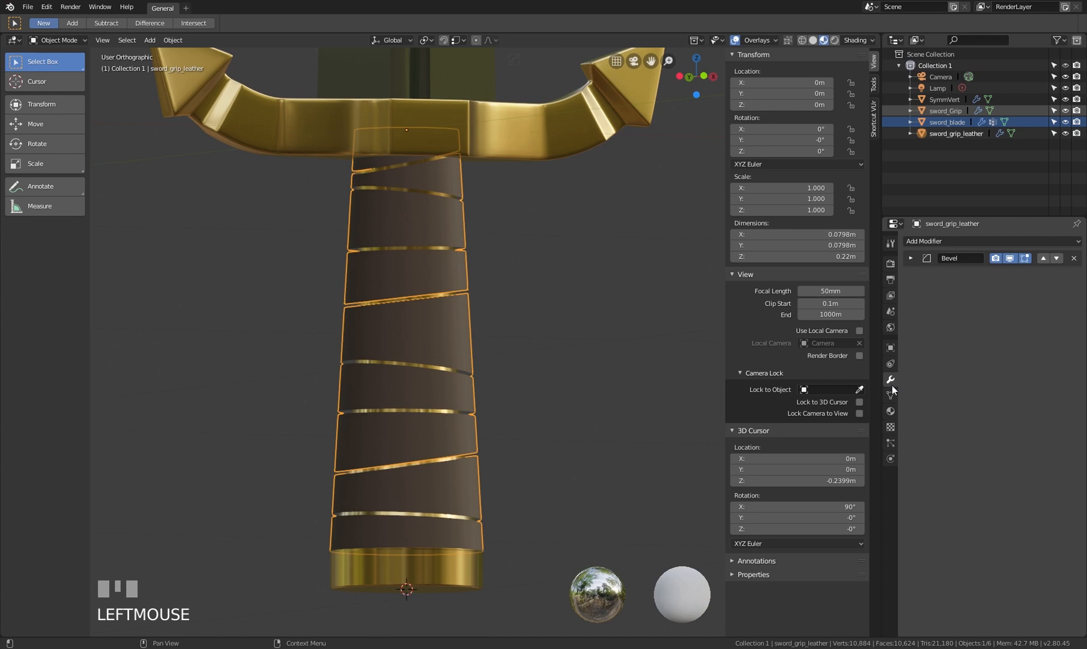
pyautogui.click(968, 242)
pyautogui.click(1080, 263)
# Add a Solidify modifier to sword_grip_leather
pyautogui.click(476, 576)
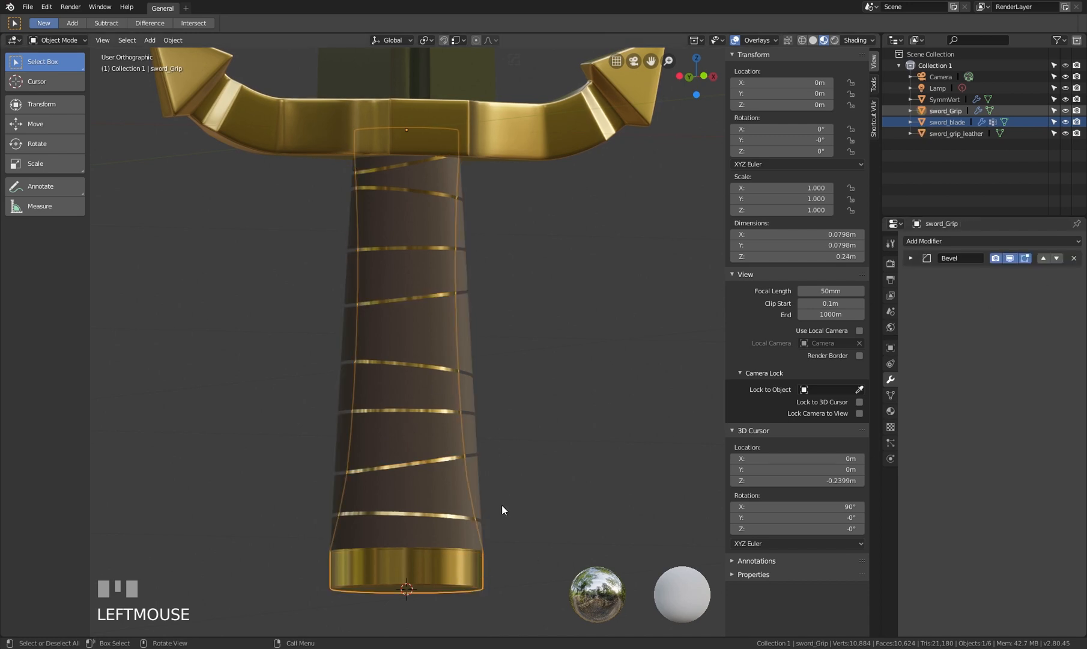
pyautogui.click(440, 338)
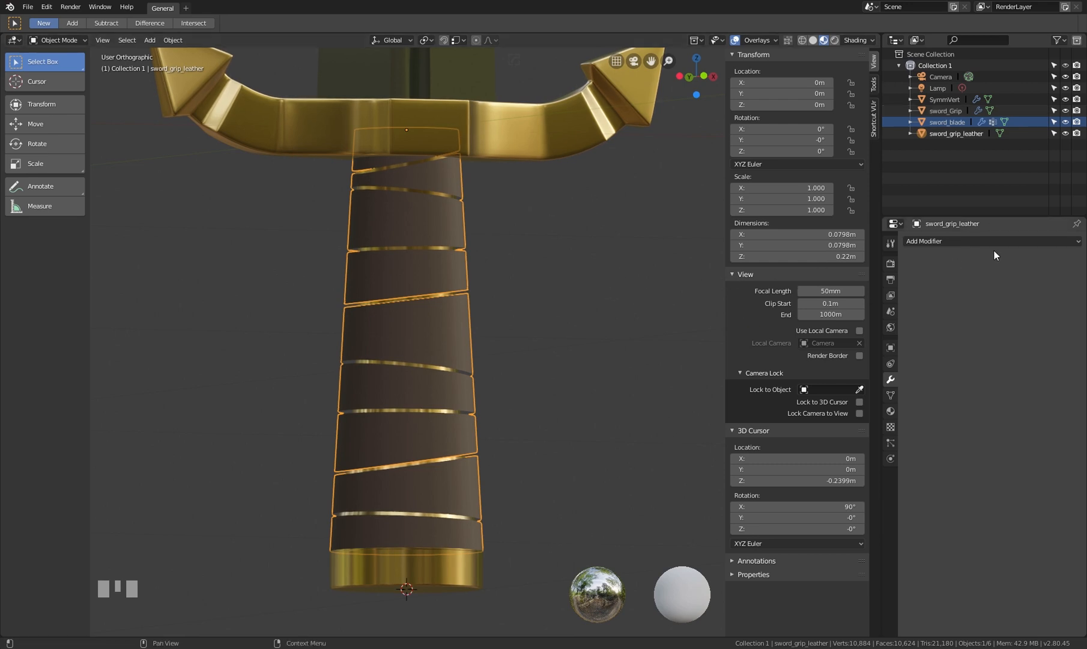
pyautogui.click(944, 241)
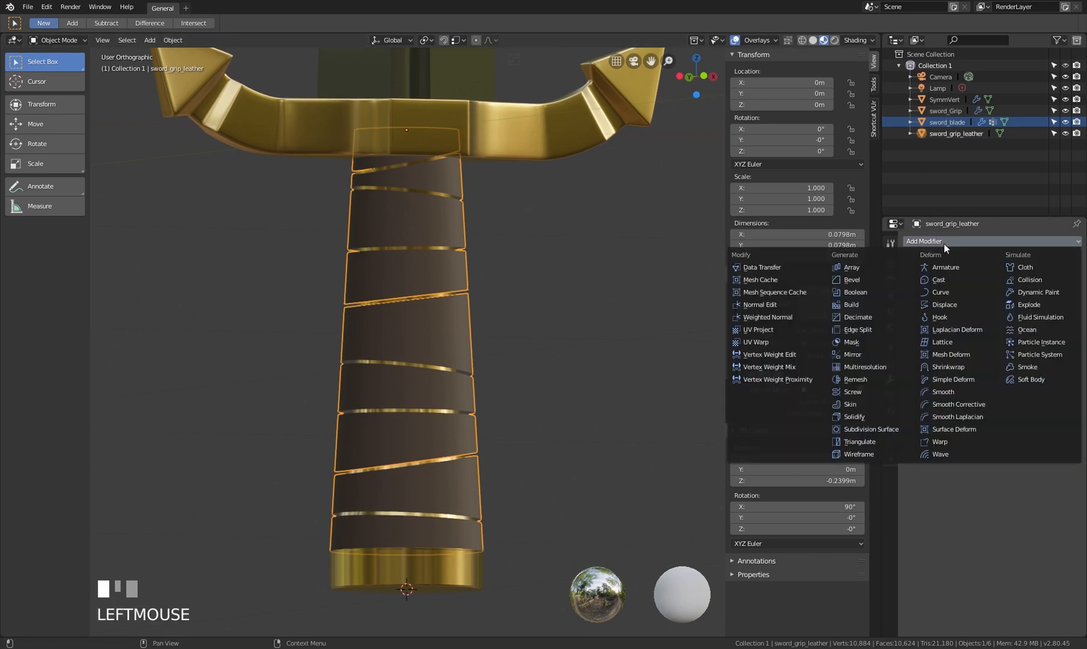
pyautogui.click(882, 417)
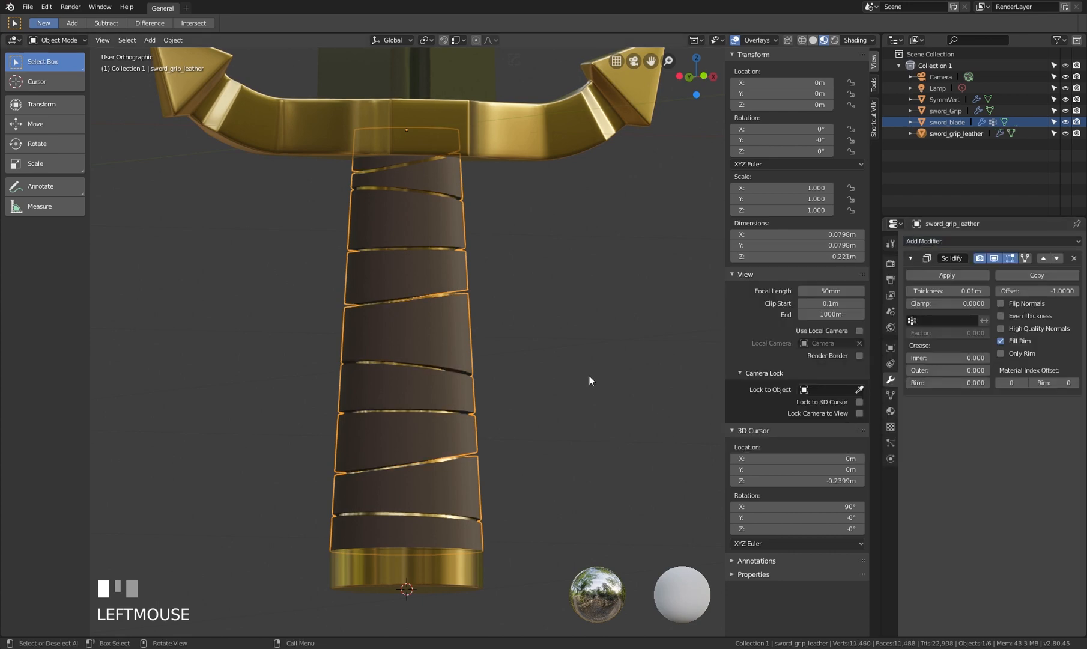
# Switch the viewport to Solid shading and set the Solidify offset of the leather grip to 1
pyautogui.moveTo(459, 353)
pyautogui.mouseDown(button='middle')
pyautogui.moveTo(469, 363)
pyautogui.moveTo(464, 375)
pyautogui.mouseUp(button='middle')
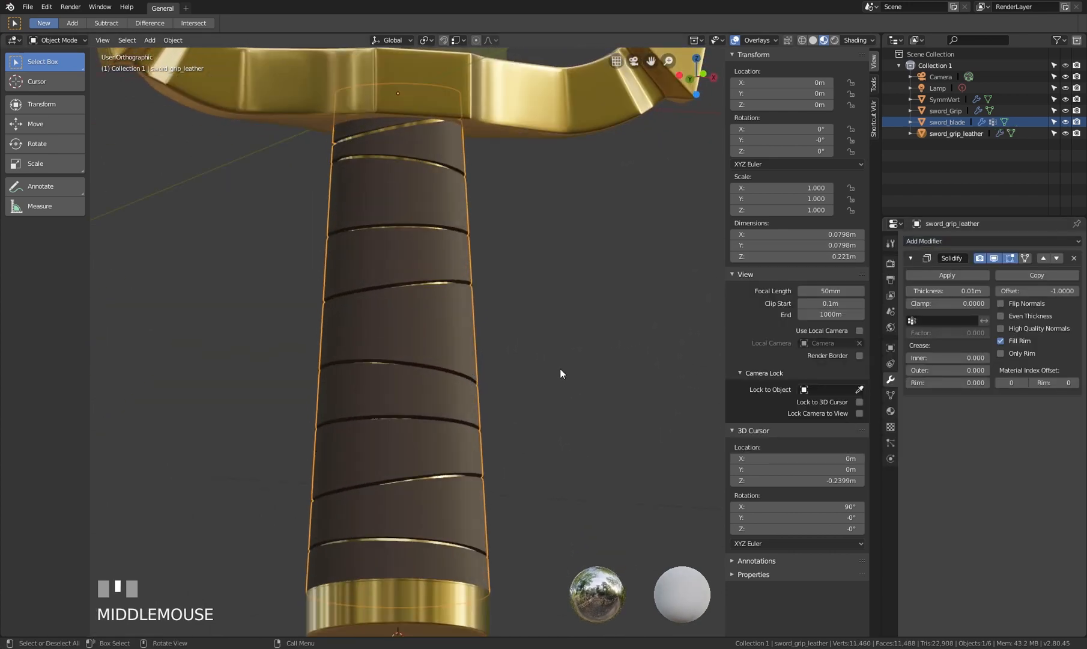
pyautogui.press('z')
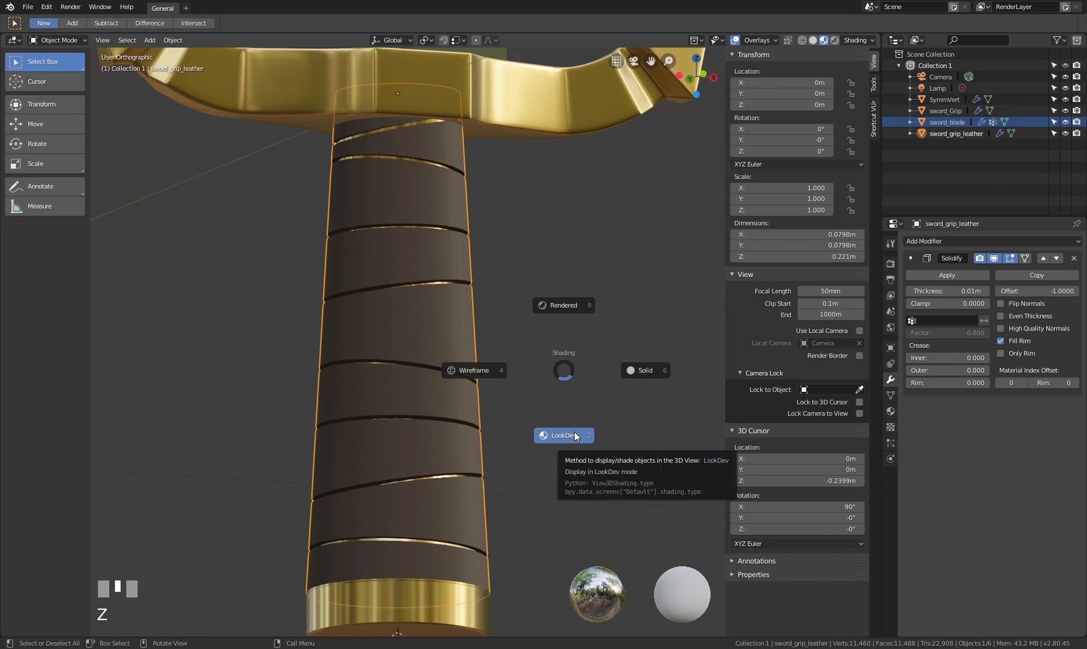
pyautogui.click(642, 387)
pyautogui.moveTo(645, 391); pyautogui.dragTo(498, 307, button='middle')
pyautogui.moveTo(1039, 291); pyautogui.dragTo(1081, 291)
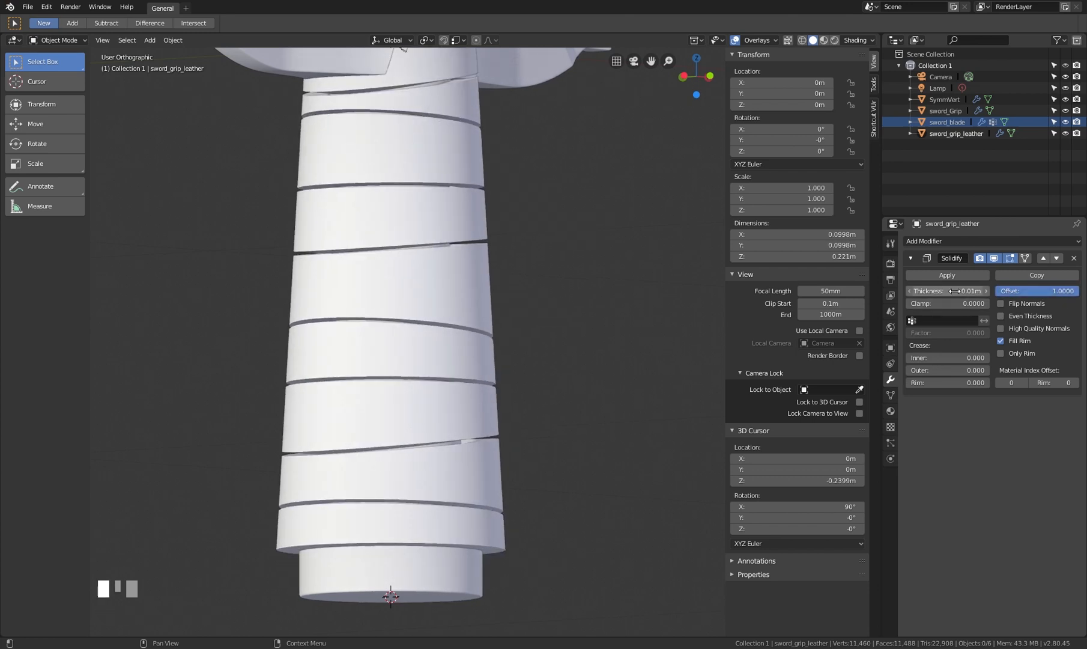
# Reset the Solidify thickness of sword_grip_leather to 0 m and enable Even Thickness
pyautogui.keyDown('shift'); pyautogui.moveTo(955, 291); pyautogui.dragTo(930, 291); pyautogui.keyUp('shift')
pyautogui.moveTo(464, 266); pyautogui.dragTo(474, 282, button='middle')
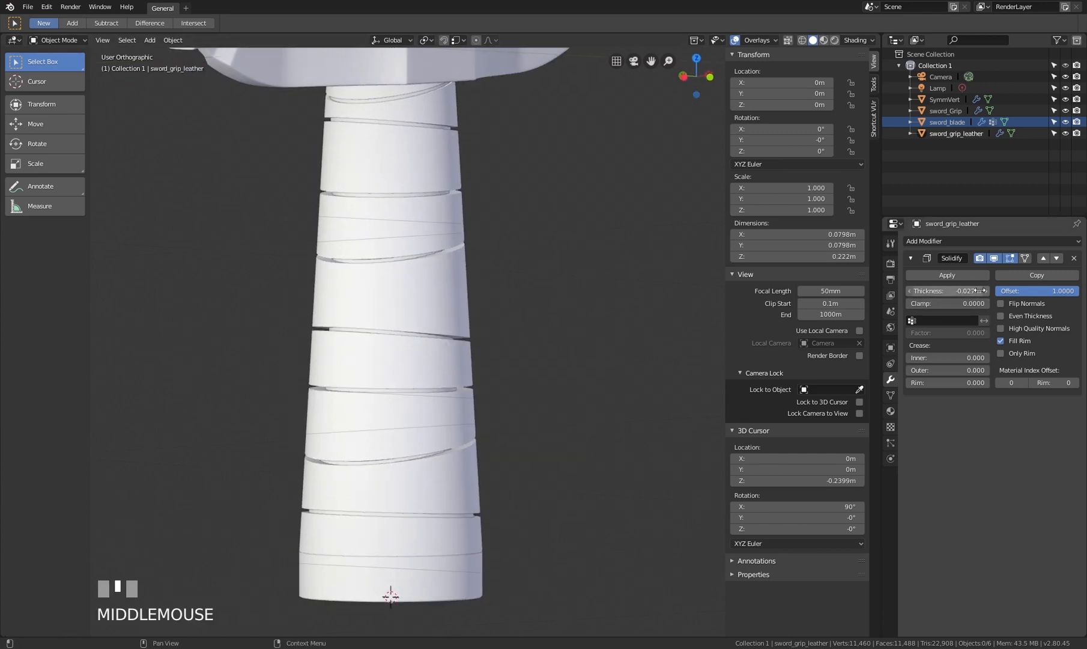
pyautogui.click(948, 291)
pyautogui.write('0')
pyautogui.press('KP_Enter')
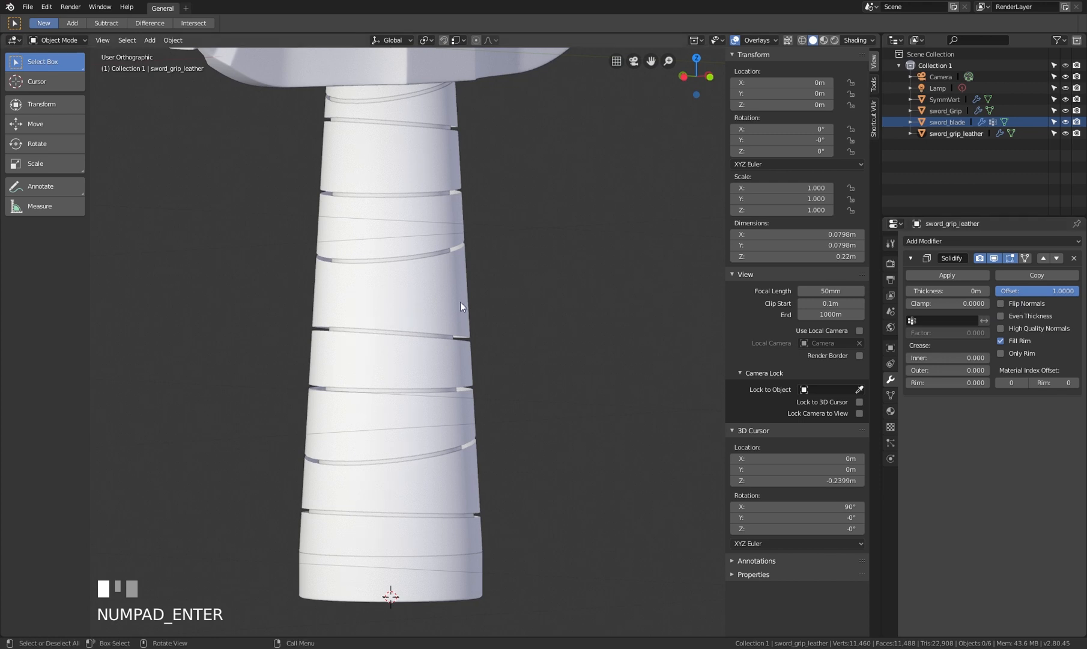
pyautogui.moveTo(460, 302); pyautogui.dragTo(519, 364, button='middle')
pyautogui.scroll(-2, 485, 328)
pyautogui.click(1002, 316)
# Move the leather wrap temporarily aside to examine the sword grip's shape underneath, and cancel the move
pyautogui.press('g')
pyautogui.click(481, 298)
pyautogui.press('g')
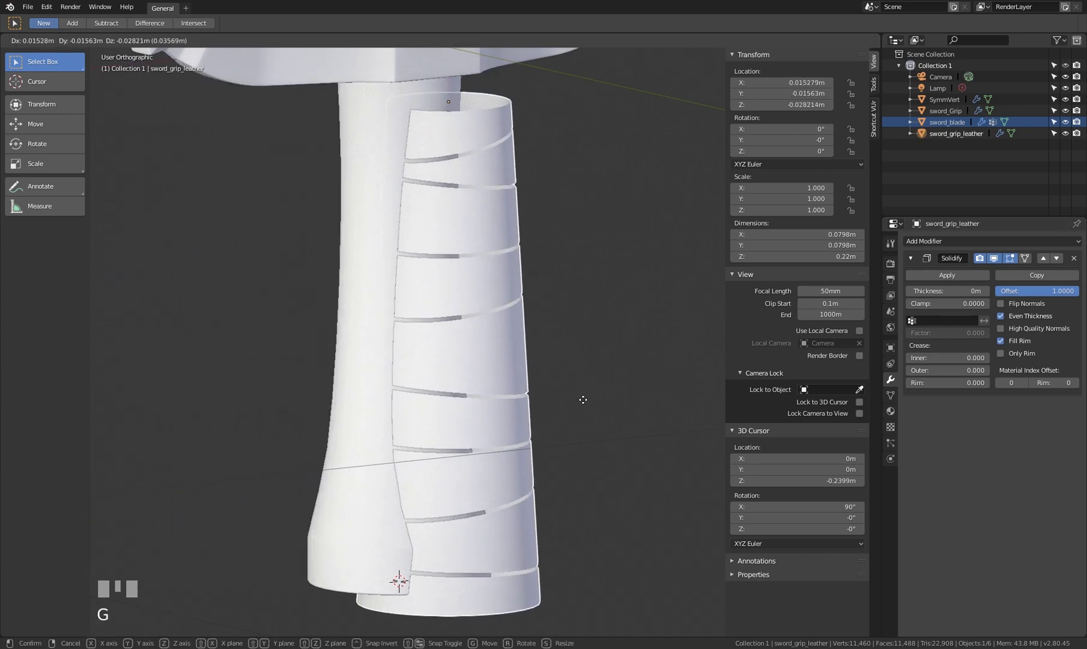
pyautogui.rightClick(485, 230)
pyautogui.moveTo(485, 230); pyautogui.dragTo(504, 250, button='middle')
pyautogui.scroll(-1, 519, 292)
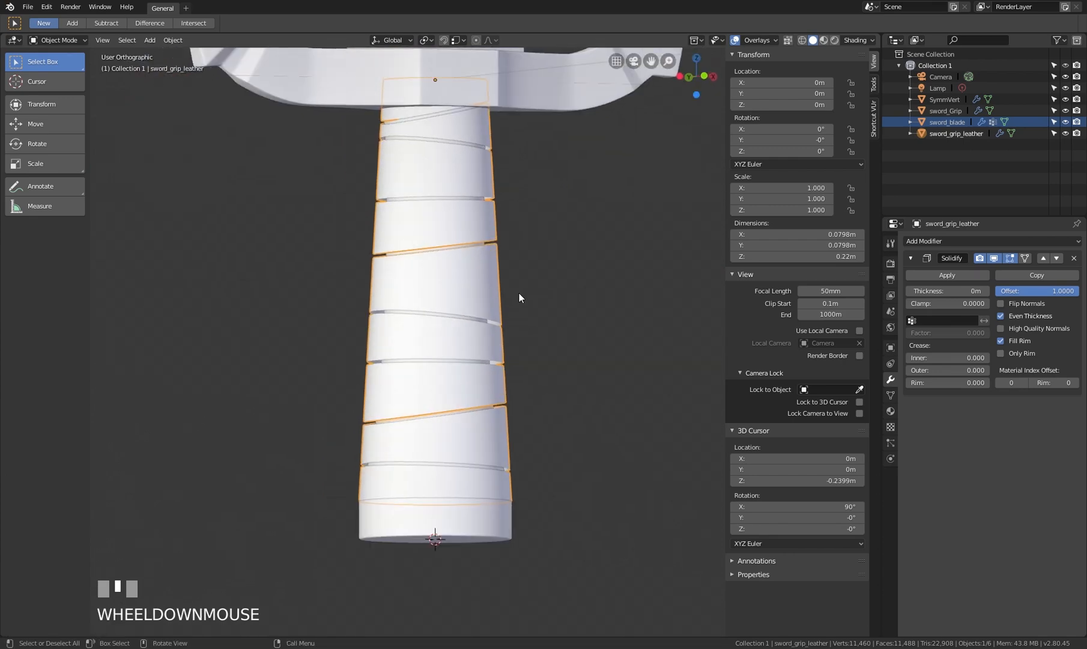
# Switch the viewport to LookDev shading to show the materials of the leather wrap and the gold grip
pyautogui.press('KP_5')
pyautogui.press('KP_1')
pyautogui.keyDown('shift'); pyautogui.moveTo(489, 152); pyautogui.dragTo(473, 230, button='middle'); pyautogui.keyUp('shift')
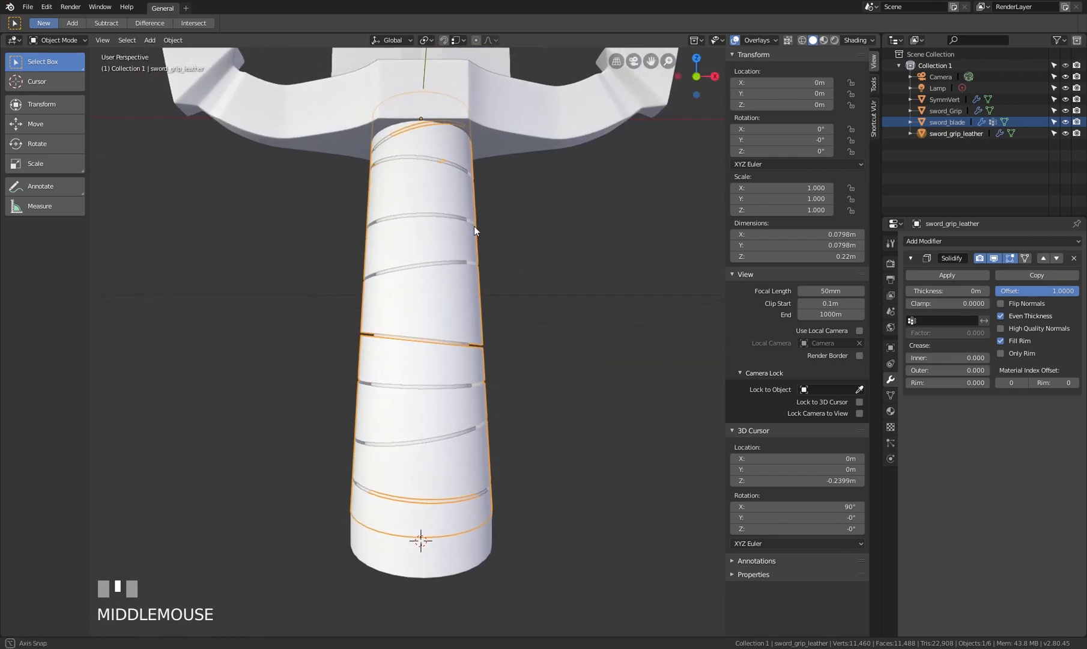
pyautogui.scroll(1, 478, 232)
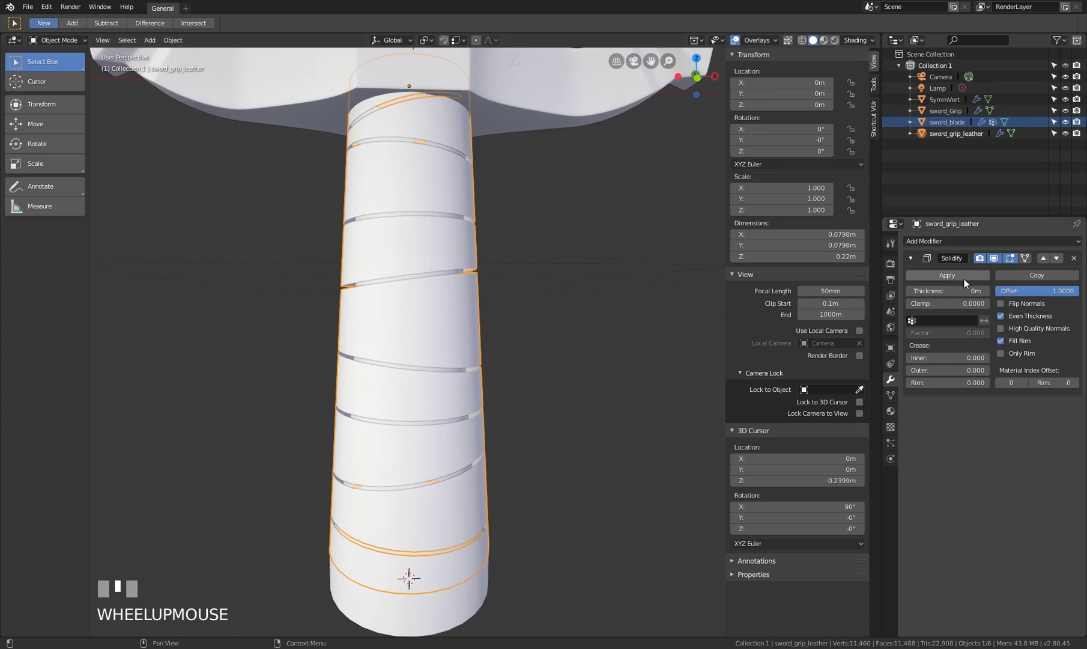
pyautogui.keyDown('shift'); pyautogui.moveTo(463, 227); pyautogui.dragTo(471, 234, button='middle'); pyautogui.keyUp('shift')
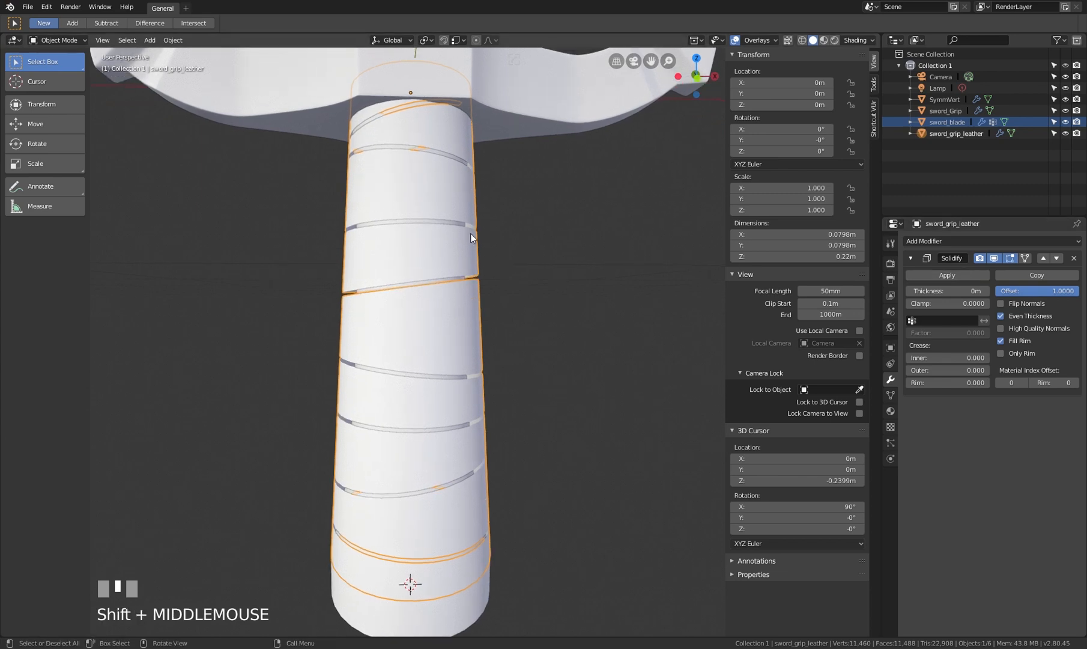
pyautogui.press('KP_5')
pyautogui.scroll(-2, 480, 258)
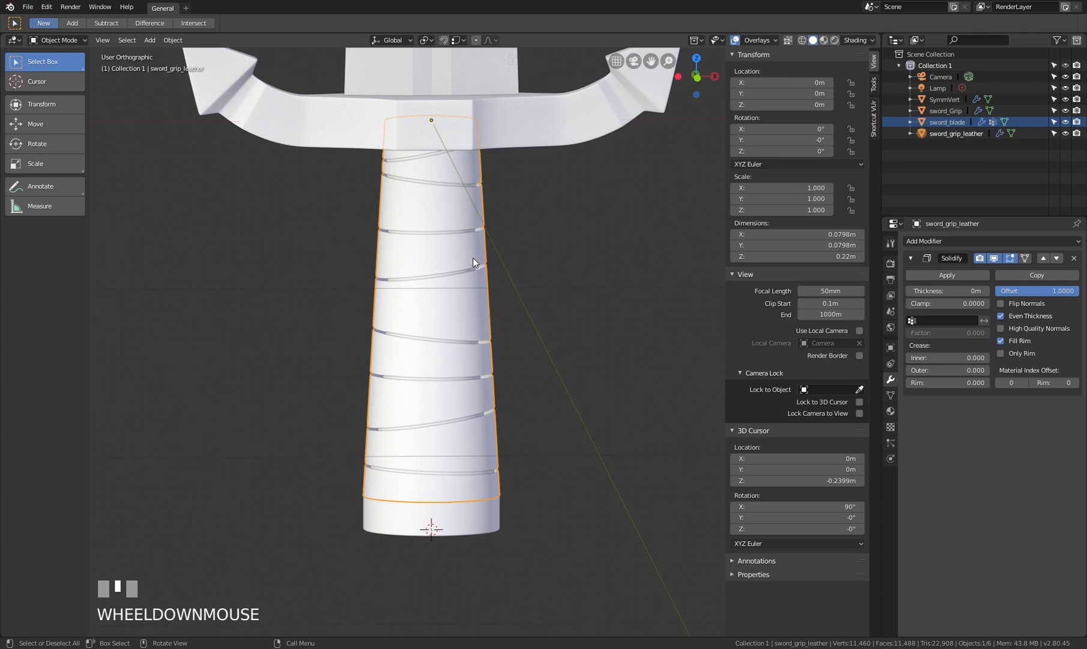
pyautogui.press('z')
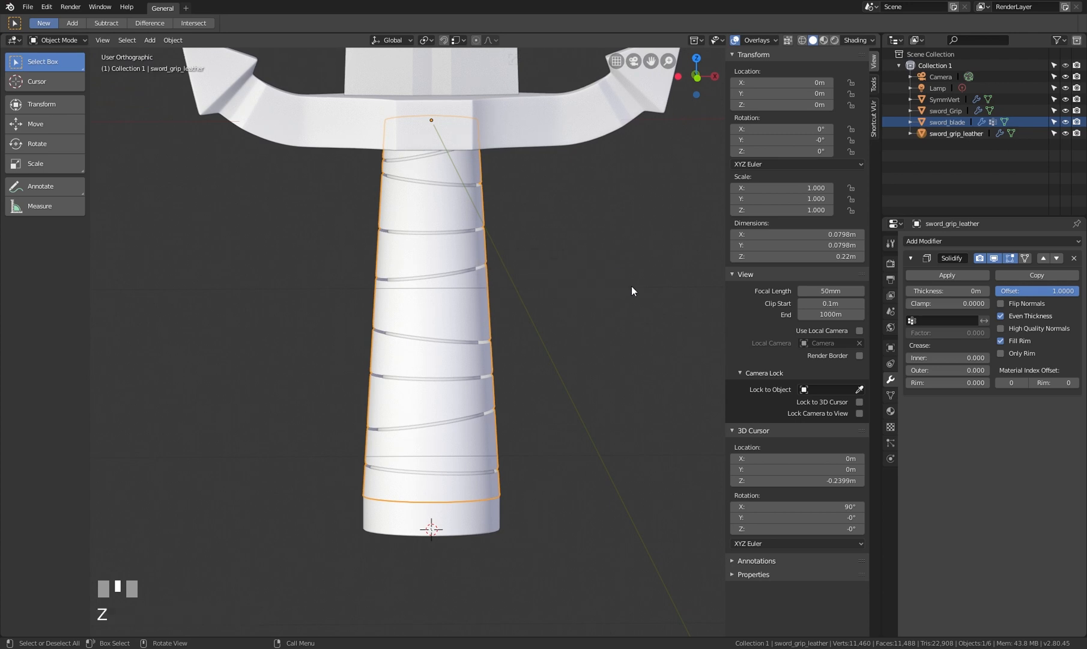
pyautogui.click(570, 355)
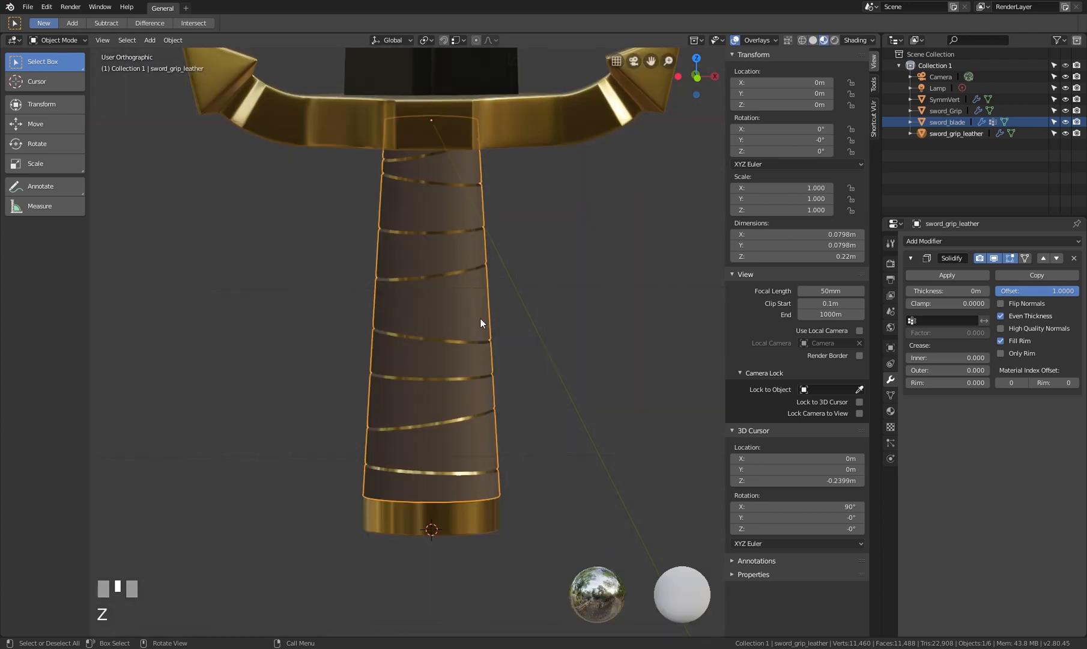
# Set the Solidify thickness of the leather wrap to 0.005 m
pyautogui.scroll(3, 488, 324)
pyautogui.keyDown('shift'); pyautogui.moveTo(941, 297); pyautogui.dragTo(970, 295); pyautogui.keyUp('shift')
pyautogui.moveTo(457, 274); pyautogui.dragTo(498, 297, button='middle')
# Add a Subdivision Surface modifier to the leather wrap and set its viewport subdivisions to 2
pyautogui.click(944, 243)
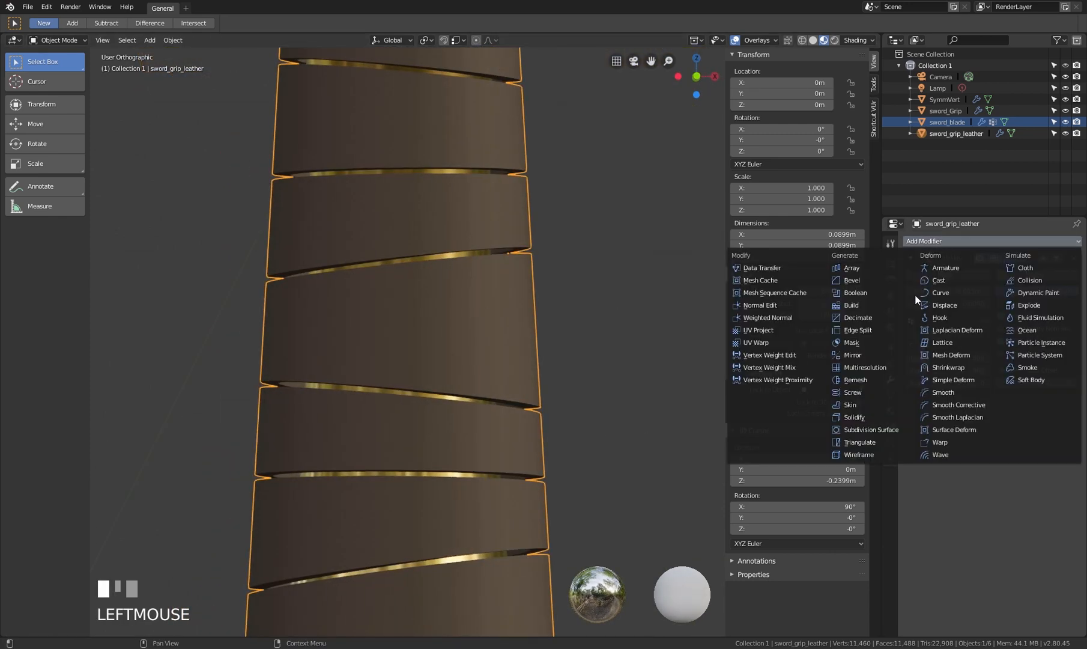
pyautogui.click(884, 430)
pyautogui.scroll(-2, 493, 307)
pyautogui.keyDown('shift'); pyautogui.moveTo(493, 307); pyautogui.dragTo(494, 287, button='middle'); pyautogui.keyUp('shift')
pyautogui.moveTo(931, 465); pyautogui.dragTo(946, 464)
pyautogui.moveTo(476, 272)
pyautogui.mouseDown(button='middle')
pyautogui.moveTo(464, 312)
pyautogui.moveTo(470, 284)
pyautogui.mouseUp(button='middle')
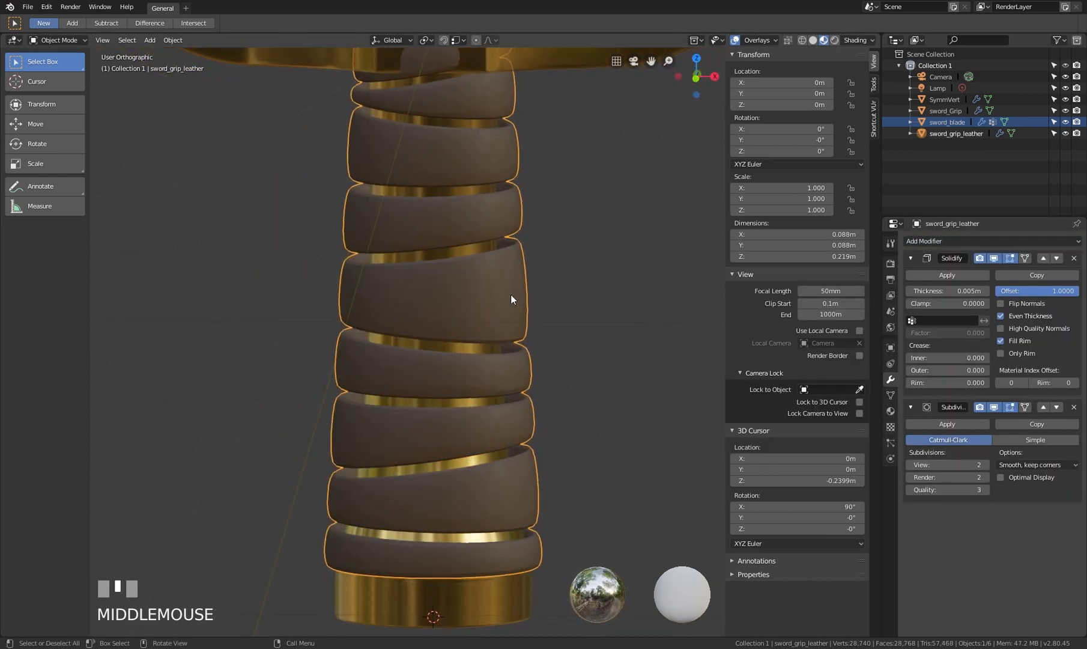
# Add a Bevel modifier to the leather wrap, place it above the Subdivision modifier and compare the result without it
pyautogui.scroll(2, 442, 258)
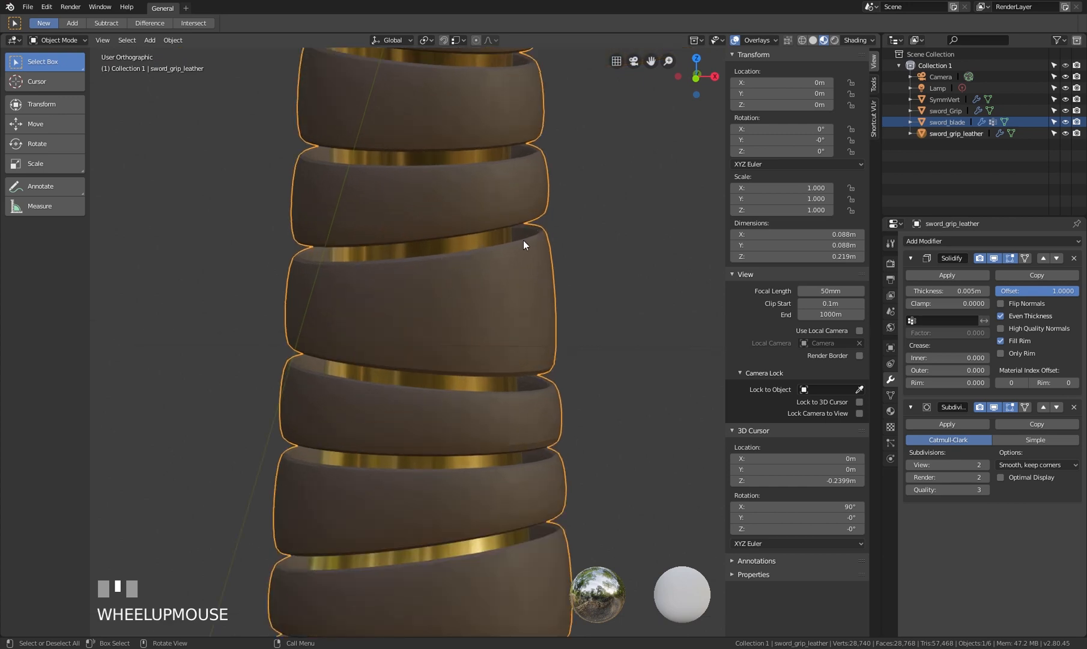
pyautogui.click(962, 241)
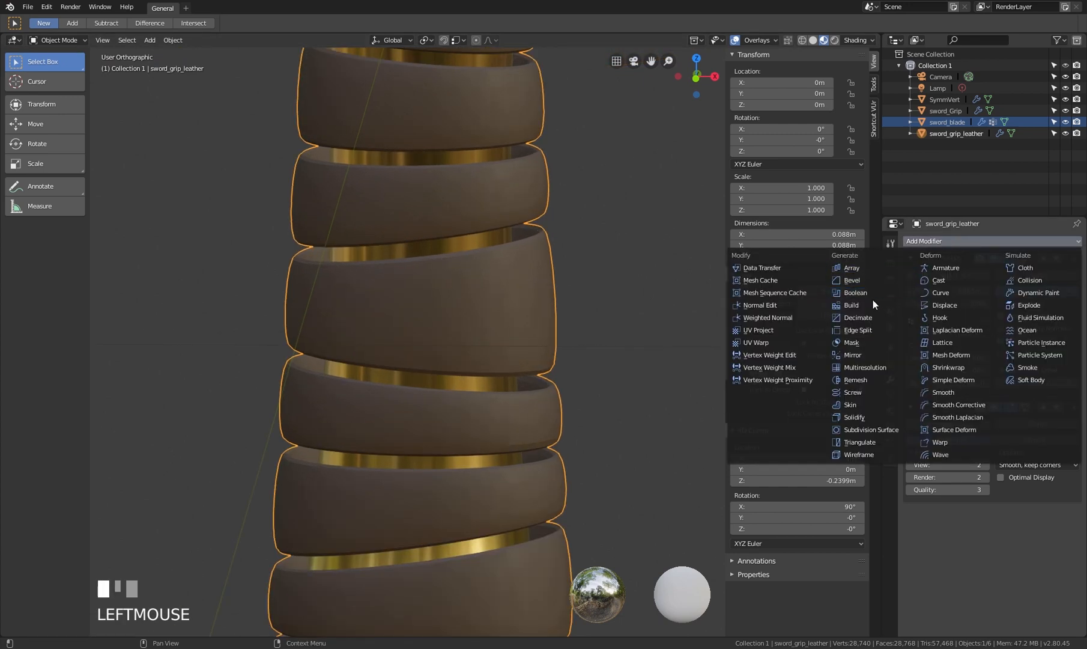
pyautogui.click(871, 280)
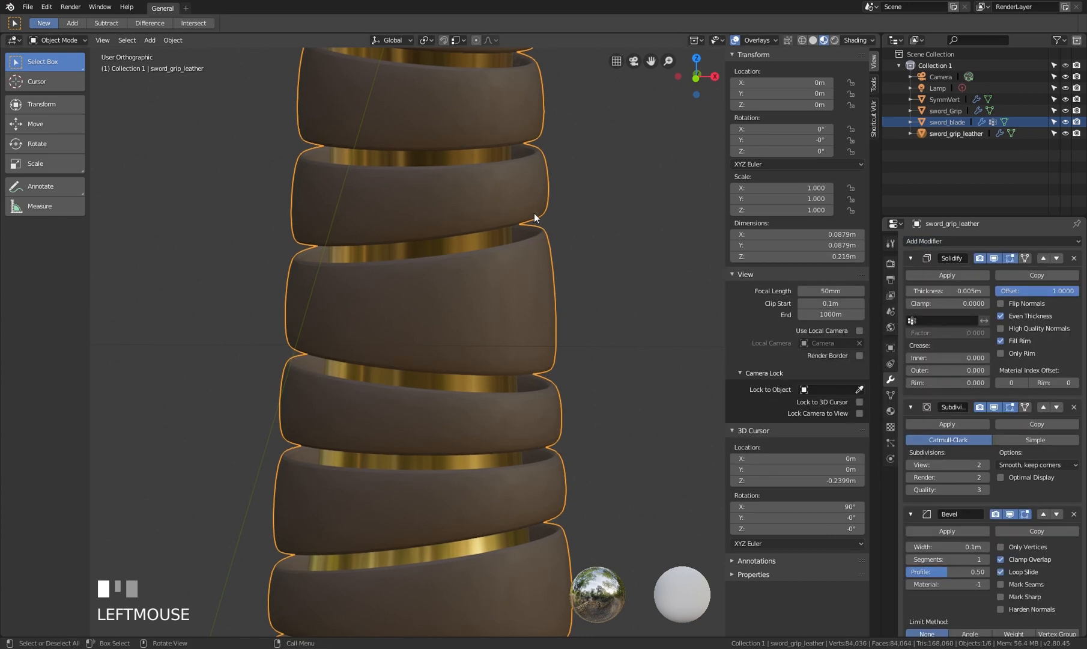
pyautogui.click(911, 258)
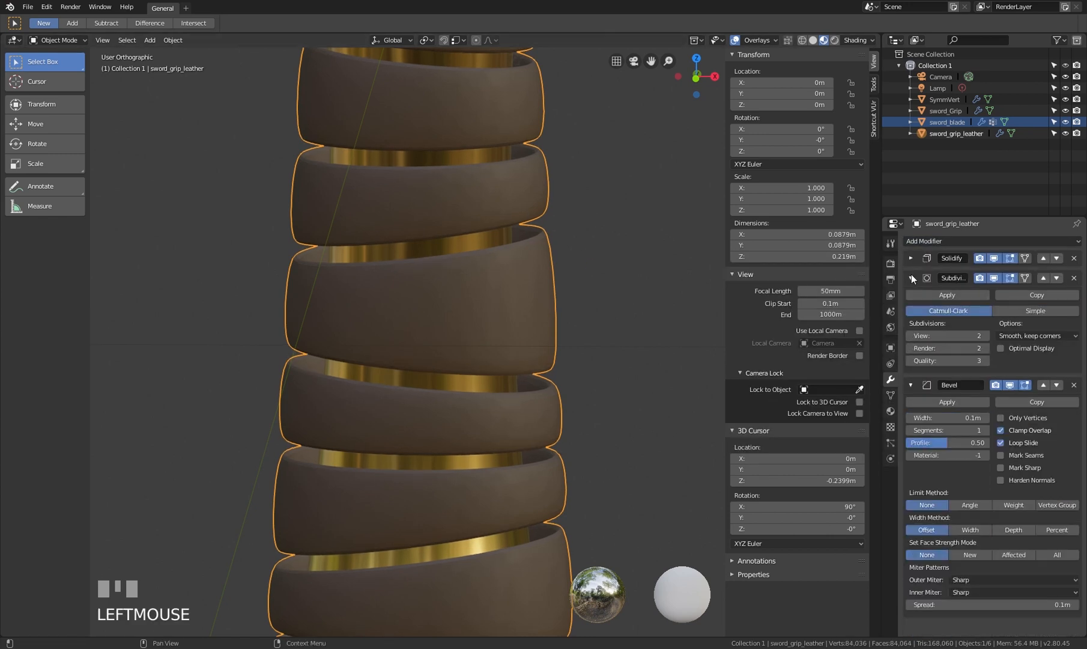
pyautogui.click(910, 277)
pyautogui.click(911, 297)
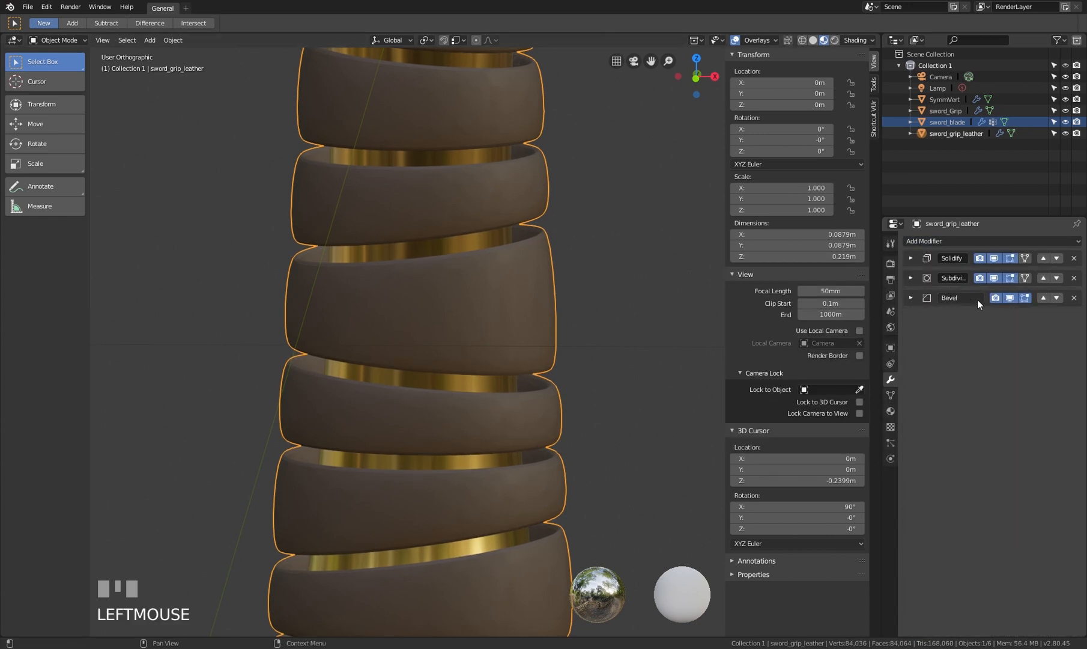
pyautogui.click(1042, 298)
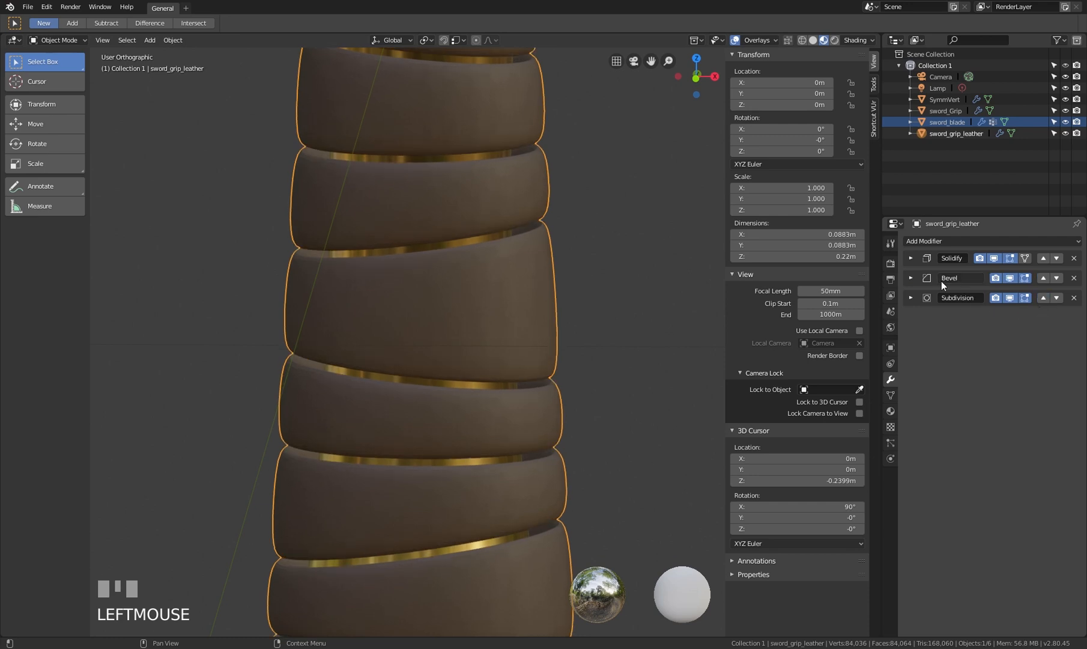
pyautogui.moveTo(469, 300); pyautogui.dragTo(483, 301, button='middle')
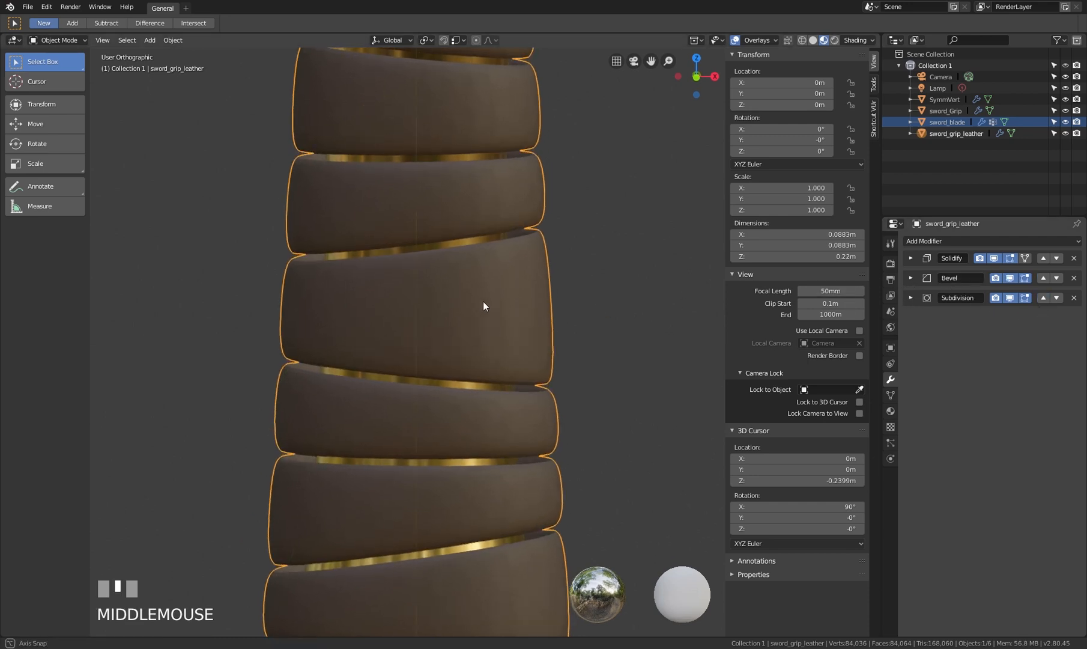
pyautogui.click(1010, 278)
pyautogui.click(1010, 278)
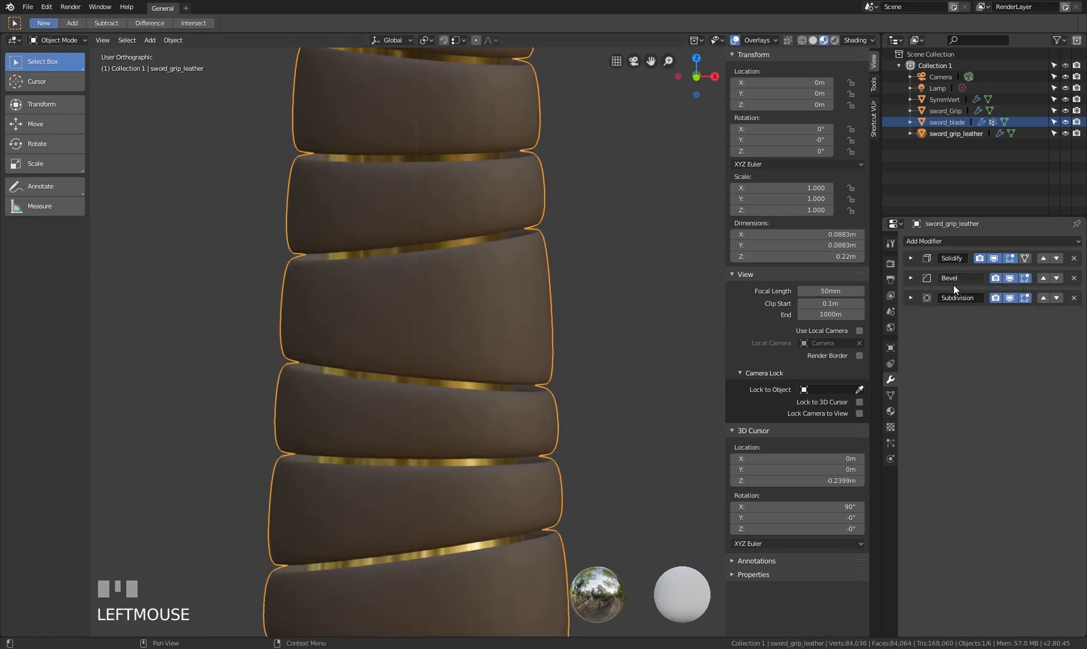
# Set the Bevel modifier to 2 segments and its limit method to Angle
pyautogui.click(911, 277)
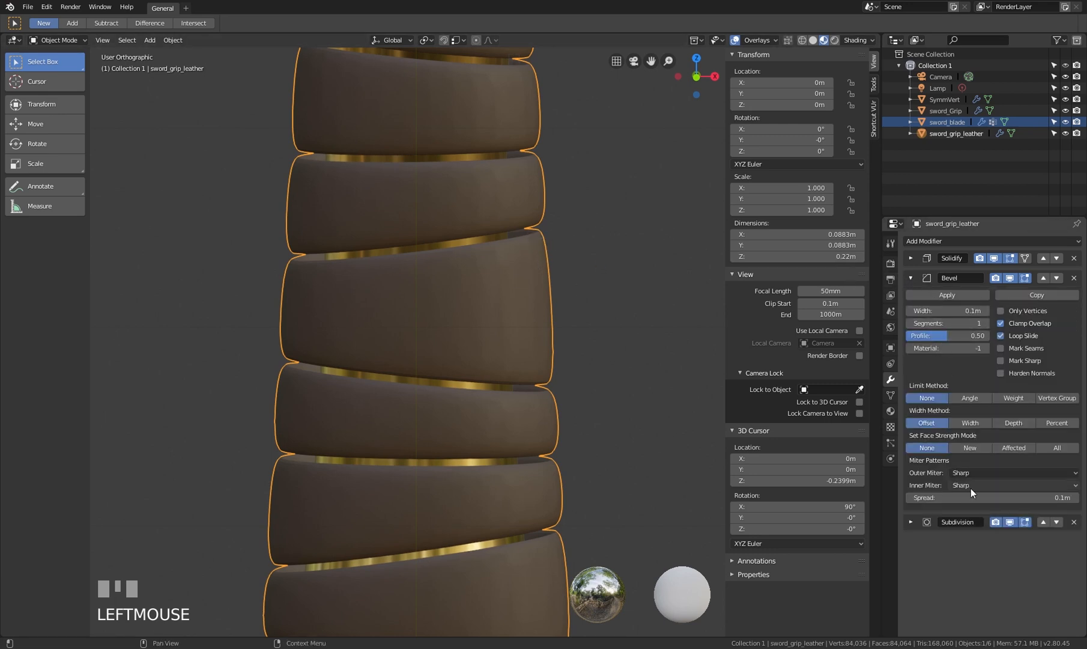
pyautogui.click(985, 324)
pyautogui.click(983, 397)
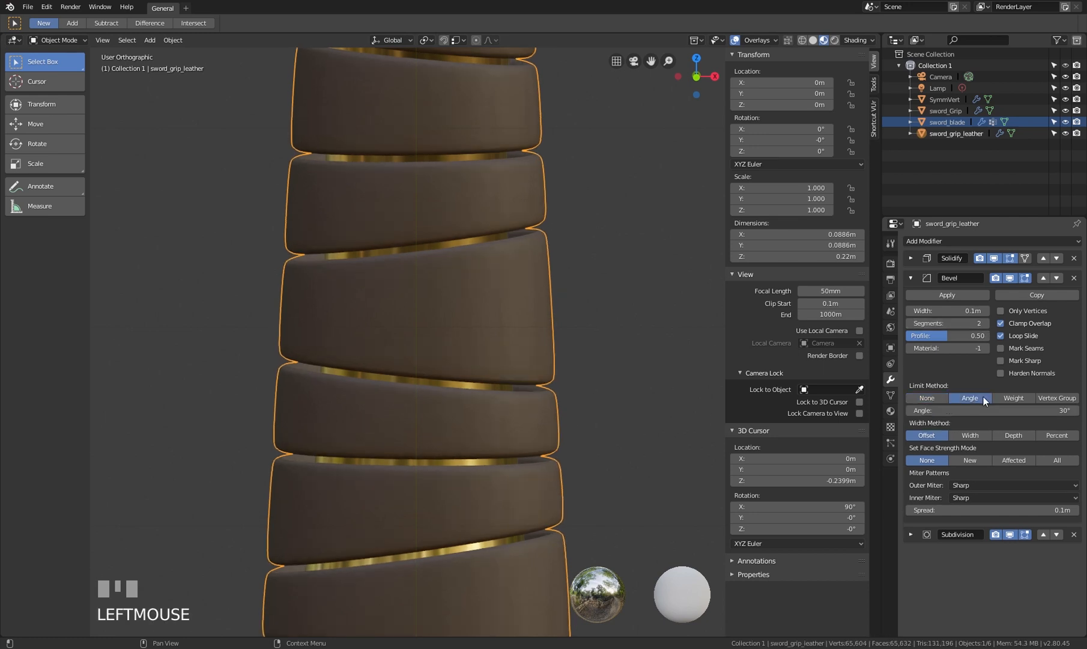
pyautogui.moveTo(517, 287); pyautogui.dragTo(506, 294, button='middle')
pyautogui.click(911, 278)
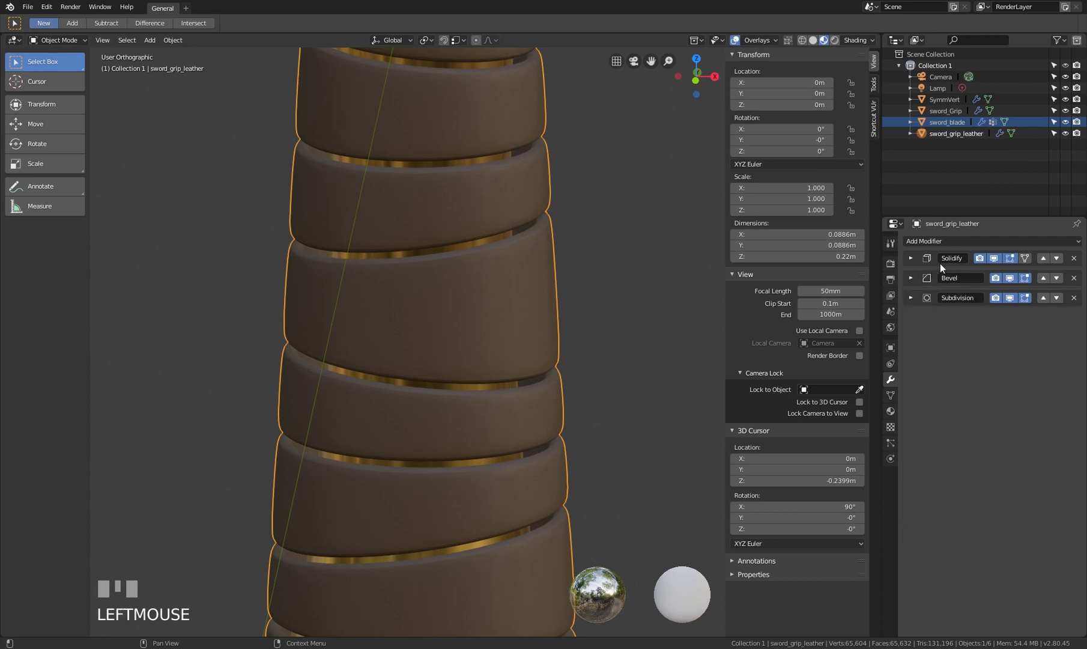
pyautogui.click(909, 278)
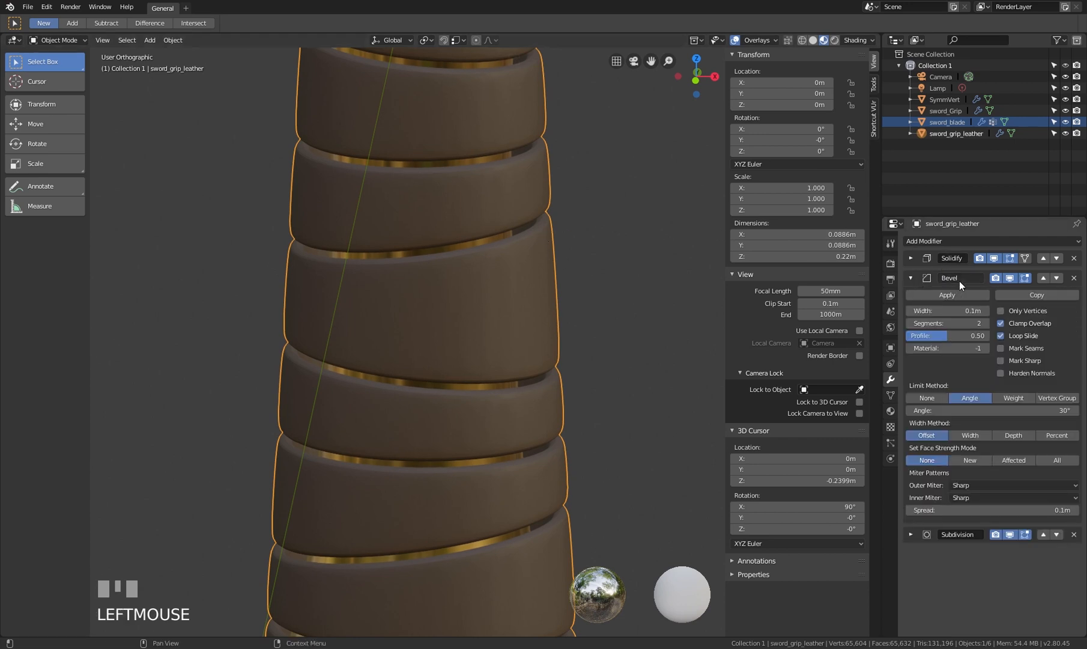
pyautogui.click(910, 278)
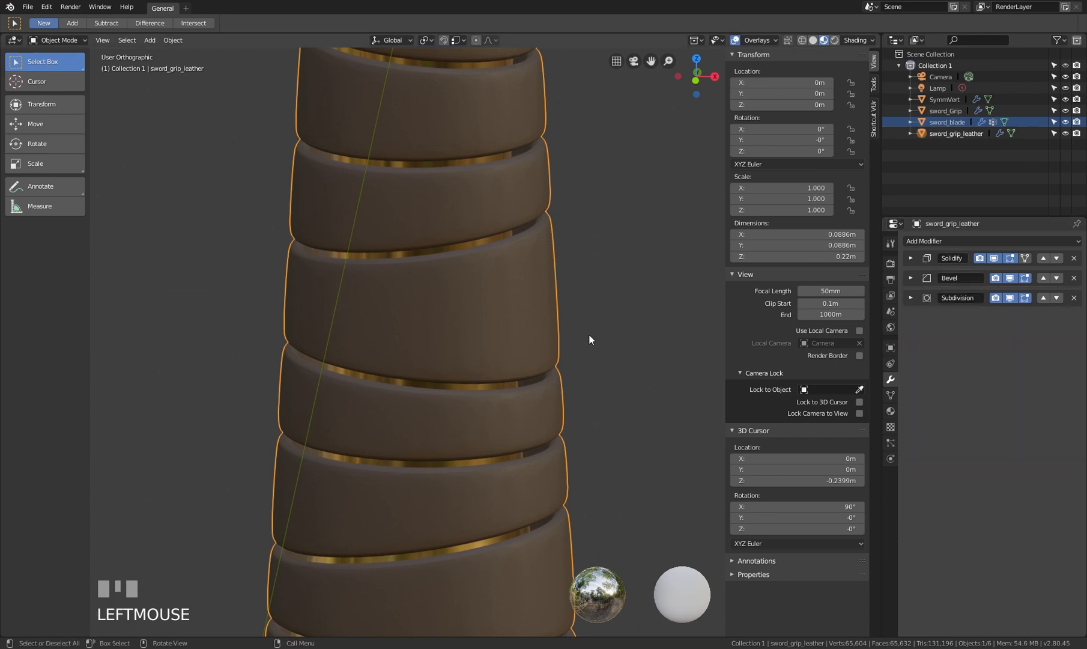
# Try 1 viewport subdivision on the leather wrap's Subdivision modifier and restore the level to 2
pyautogui.moveTo(589, 335); pyautogui.dragTo(579, 313, button='middle')
pyautogui.click(911, 297)
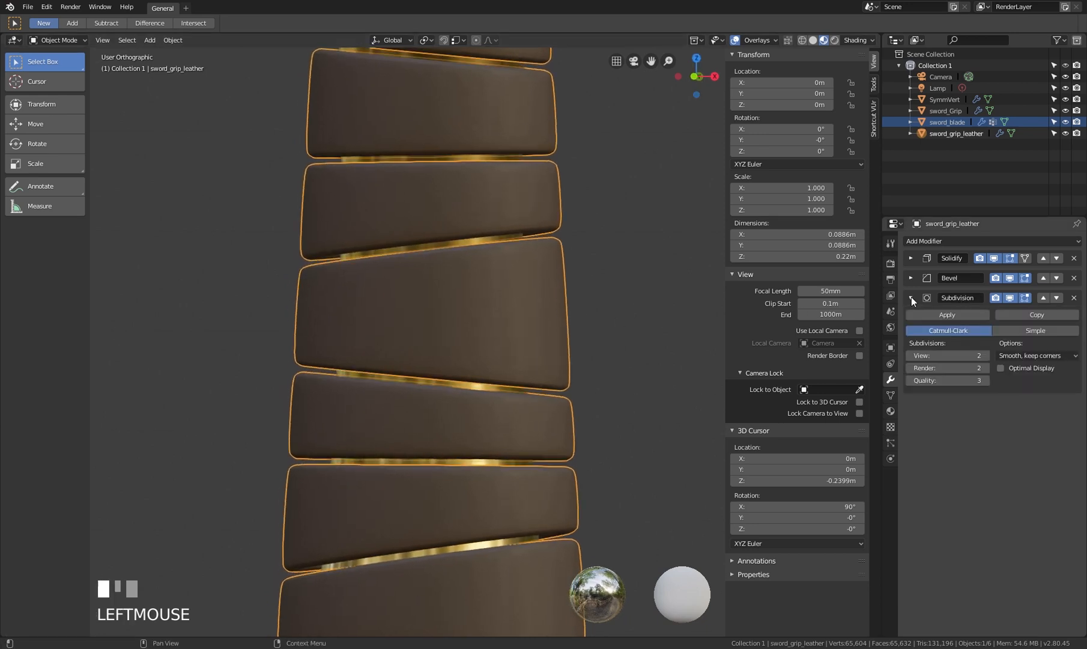
pyautogui.click(910, 355)
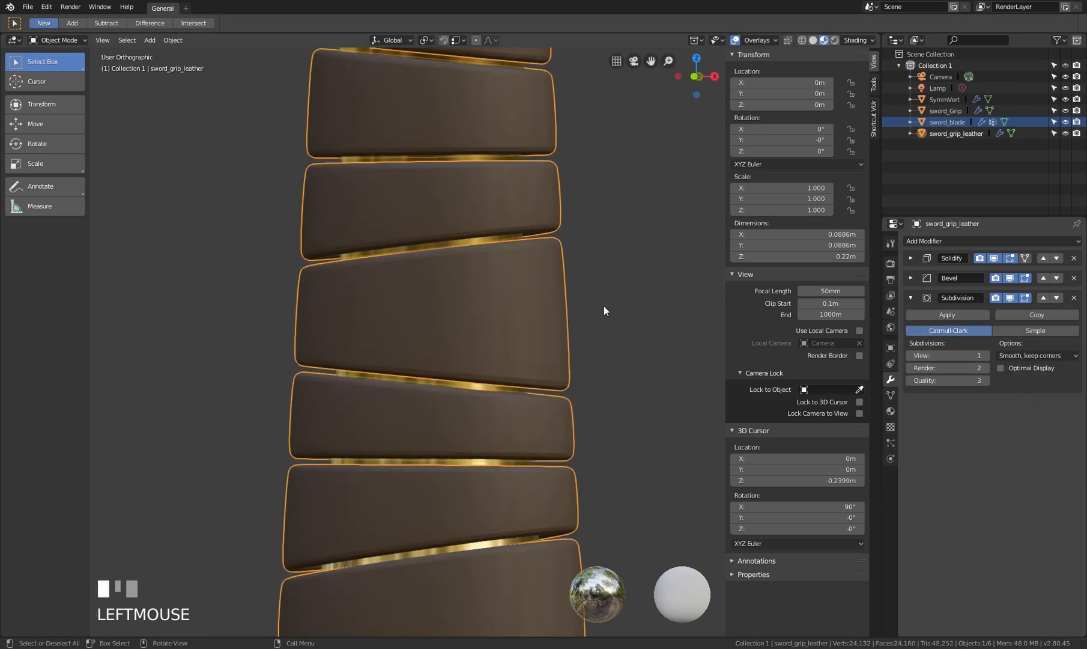
pyautogui.click(985, 356)
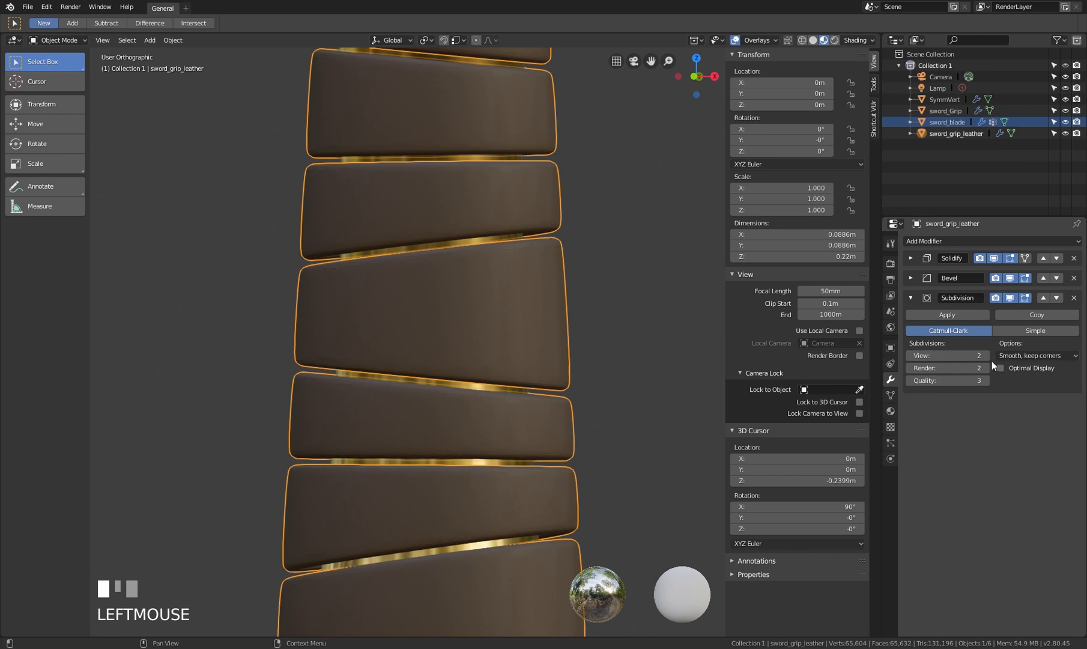
# Move sword_Grip temporarily aside to compare its curved profile with the leather wrap, cancel the move and view the handle from the front
pyautogui.keyDown('shift'); pyautogui.moveTo(461, 356); pyautogui.dragTo(453, 328, button='middle'); pyautogui.keyUp('shift')
pyautogui.scroll(2, 453, 328)
pyautogui.click(508, 534)
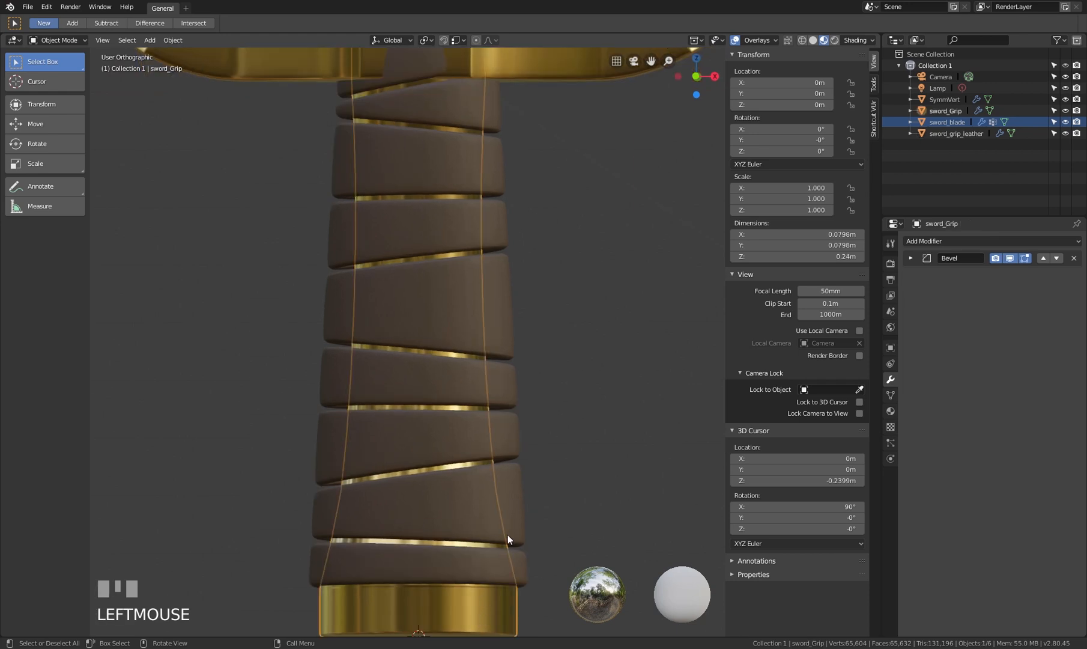
pyautogui.press('g')
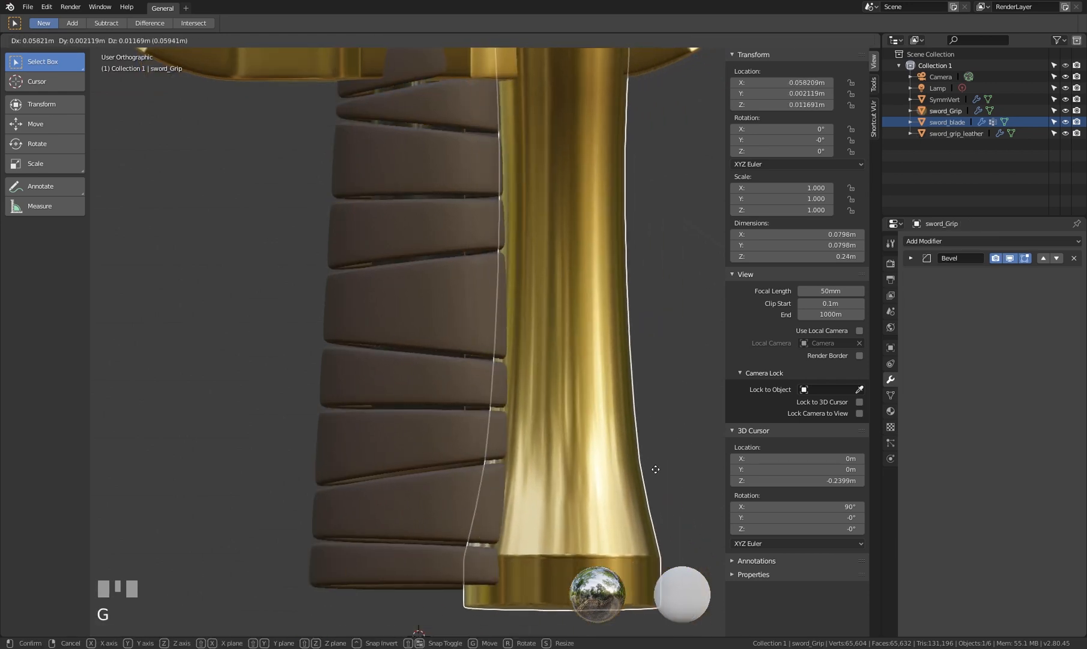
pyautogui.rightClick(613, 463)
pyautogui.press('KP_1')
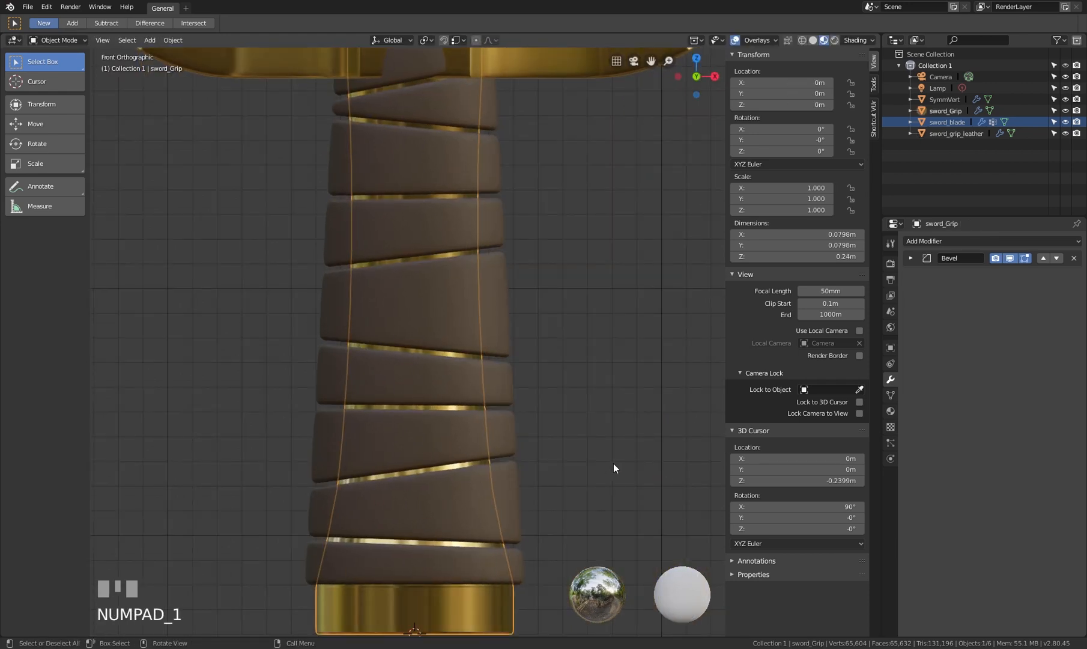
pyautogui.scroll(-1, 545, 457)
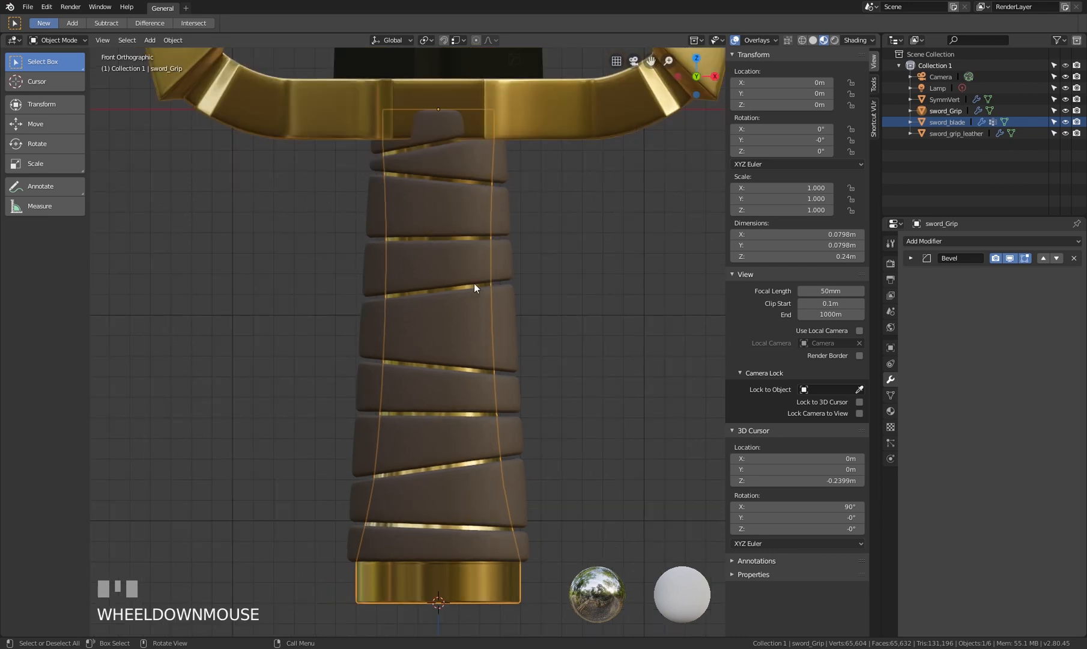
# Select sword_grip_leather and add a Shrinkwrap modifier to it
pyautogui.click(512, 307)
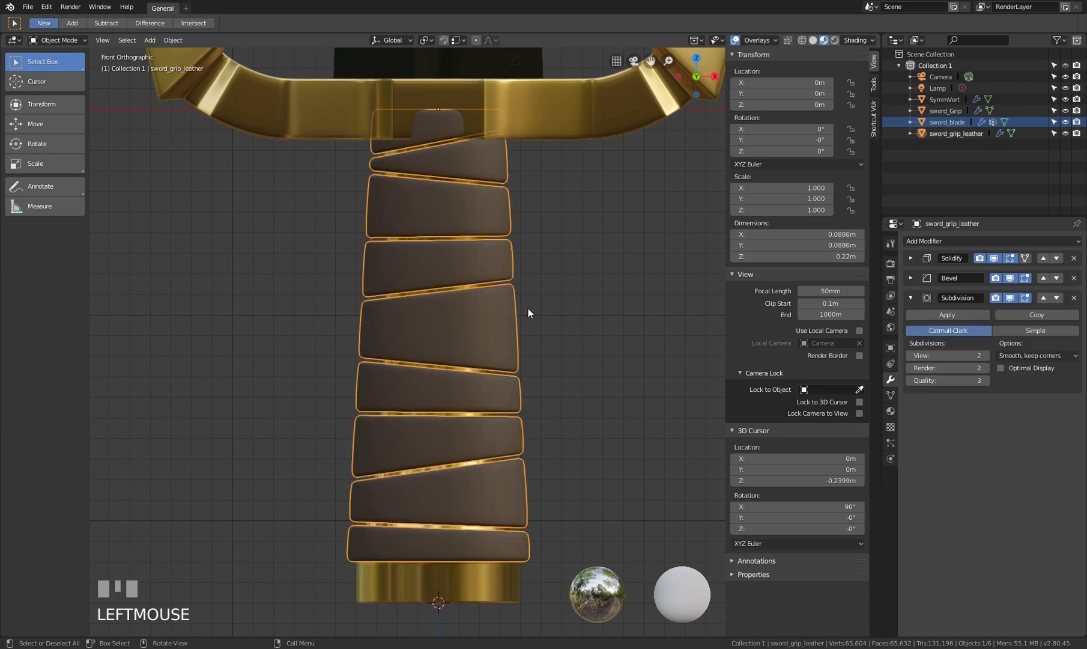
pyautogui.click(960, 242)
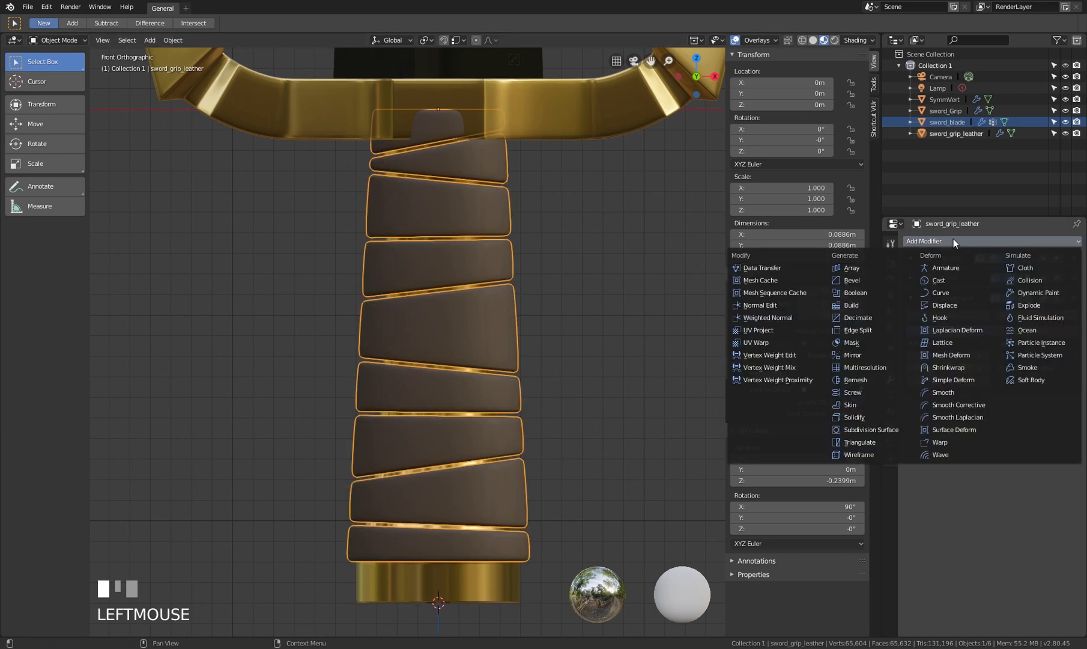
pyautogui.click(950, 368)
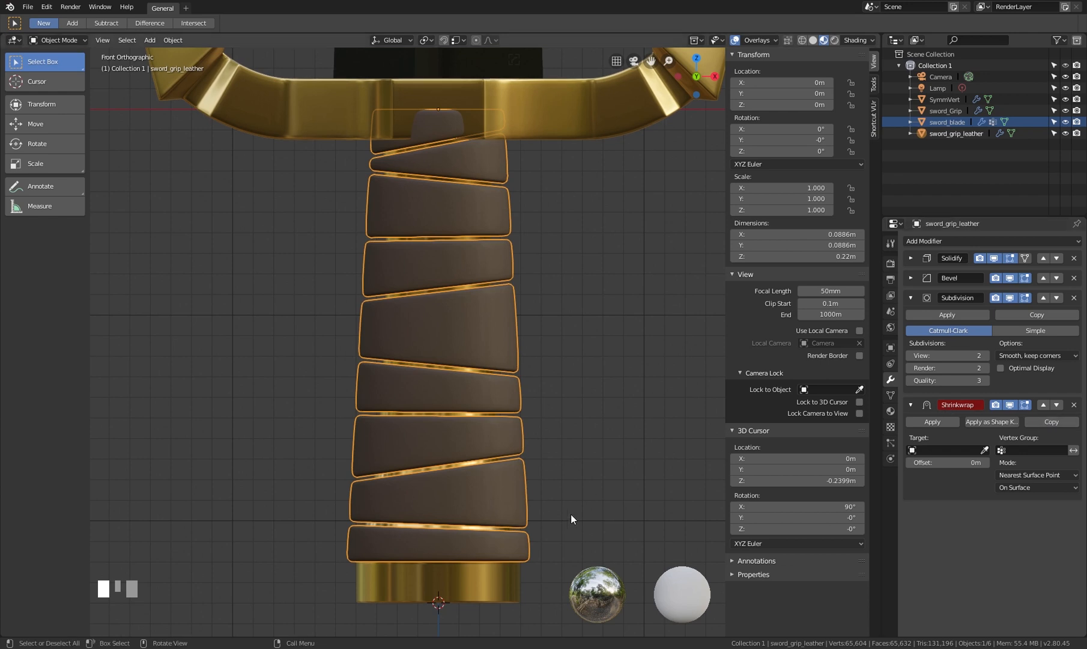
# Move the Shrinkwrap modifier to the start of the stack, ahead of Solidify, and collapse the Subdivision settings
pyautogui.click(1045, 404)
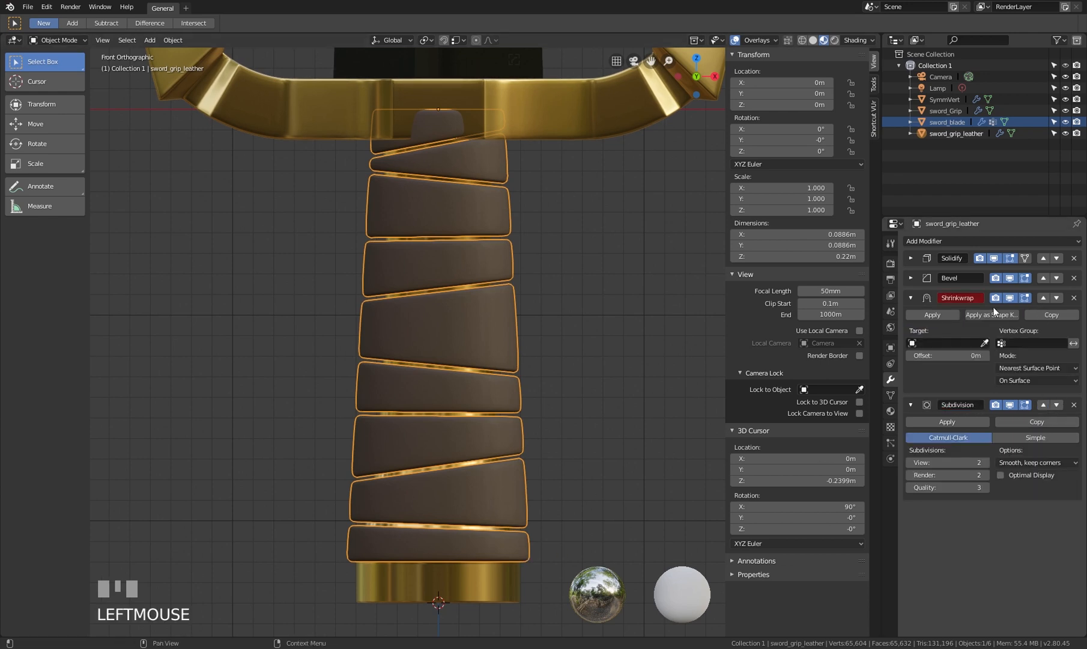
pyautogui.click(1045, 298)
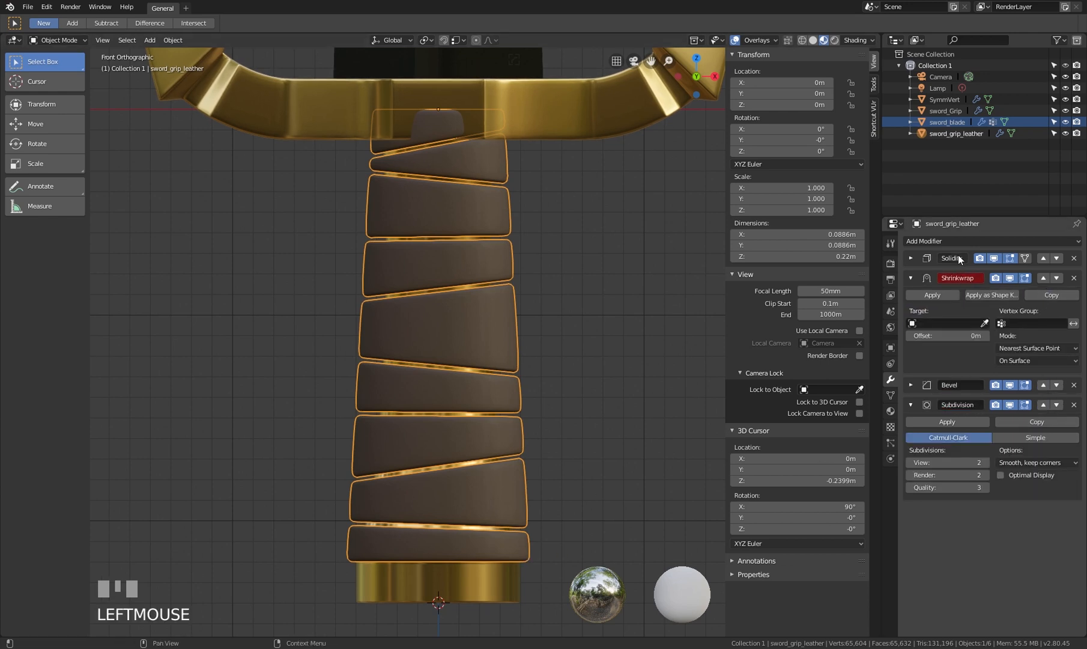
pyautogui.click(1046, 277)
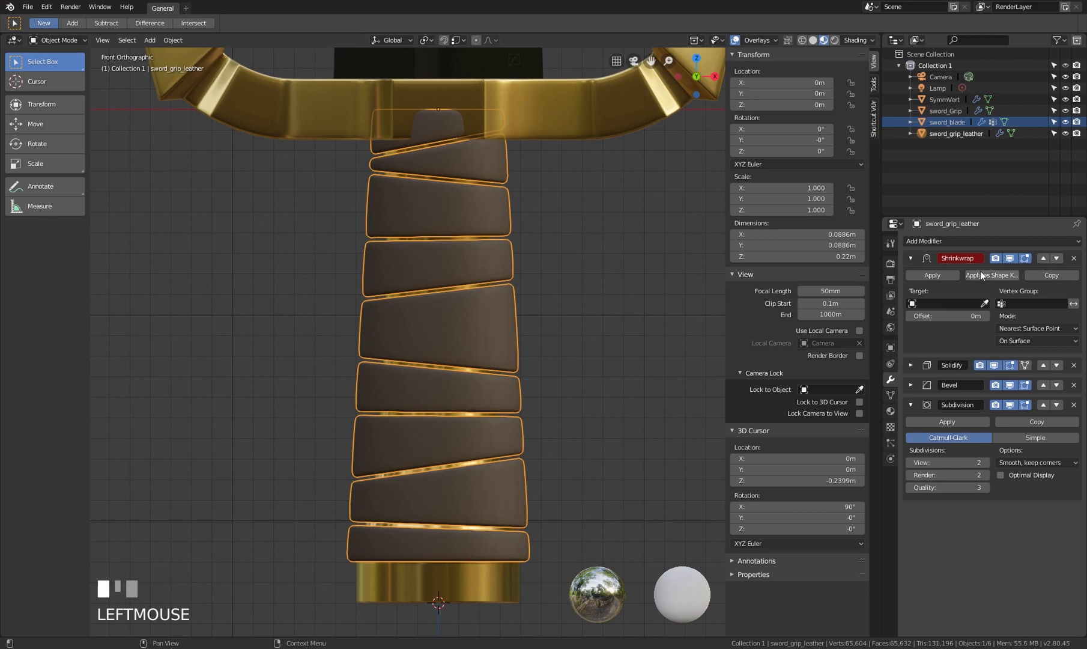
pyautogui.click(912, 404)
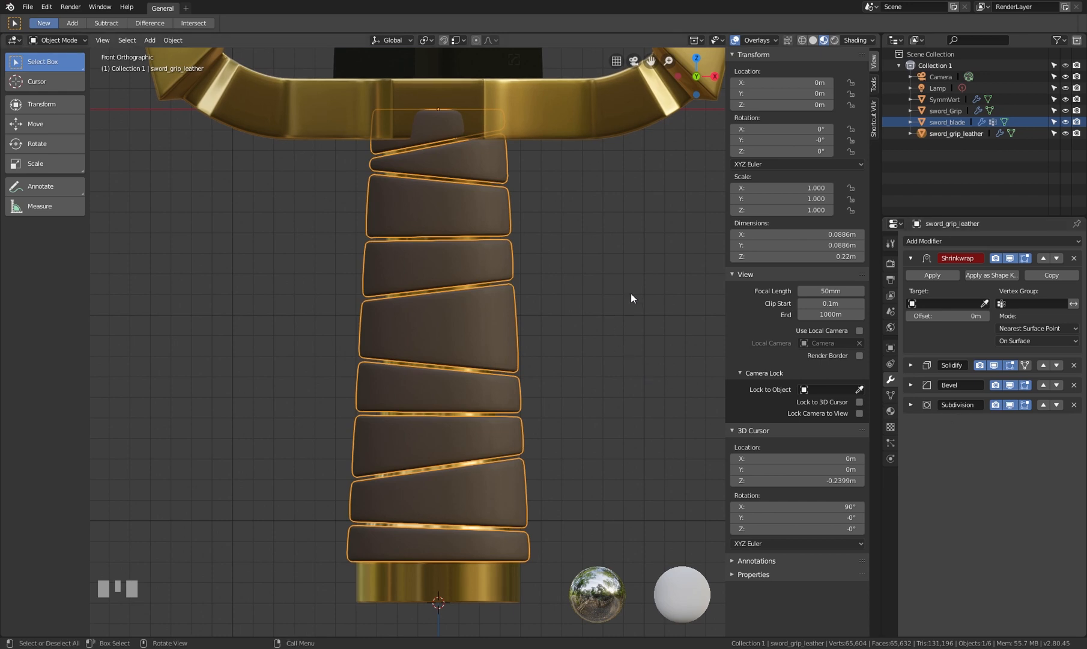
# Set sword_Grip as the Shrinkwrap target and inspect the leather wrap's fit around the handle
pyautogui.click(985, 302)
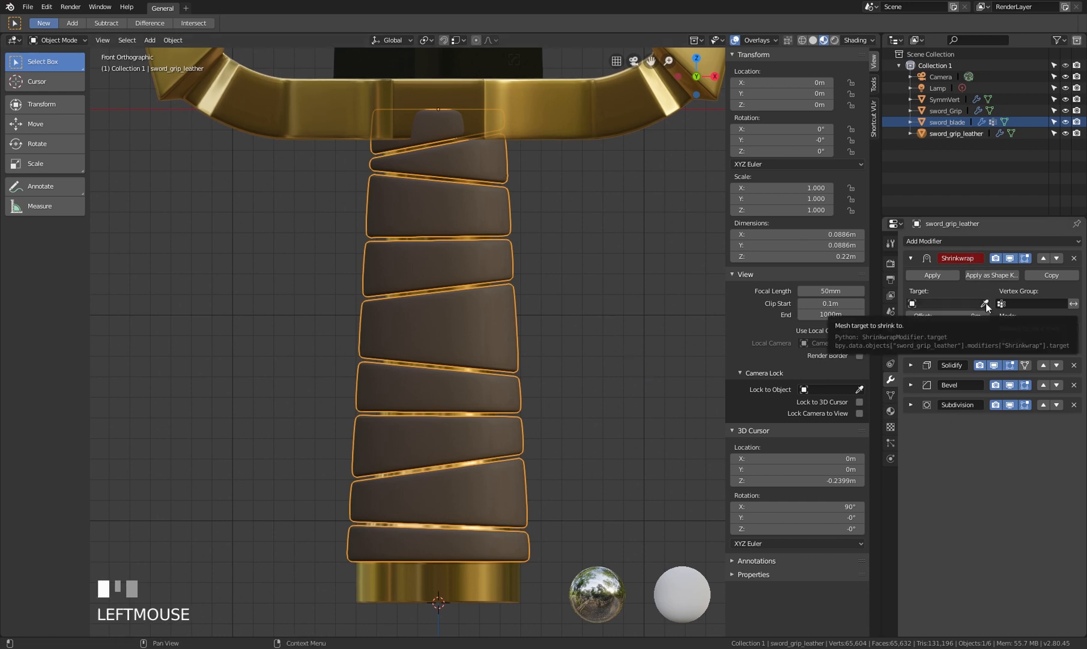
pyautogui.click(520, 572)
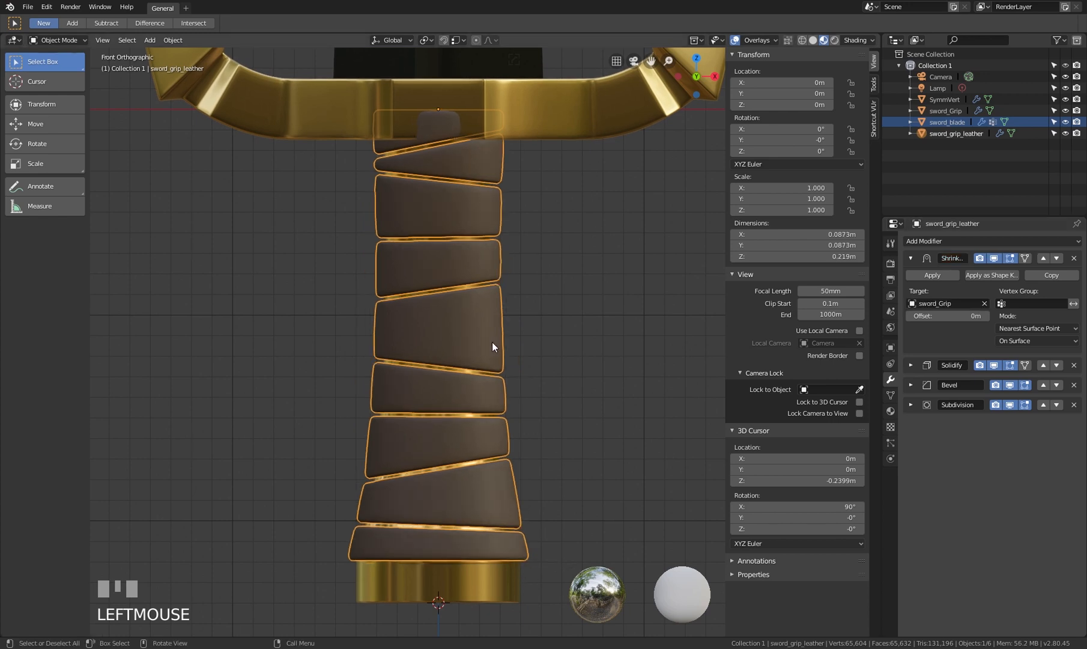
pyautogui.scroll(1, 485, 244)
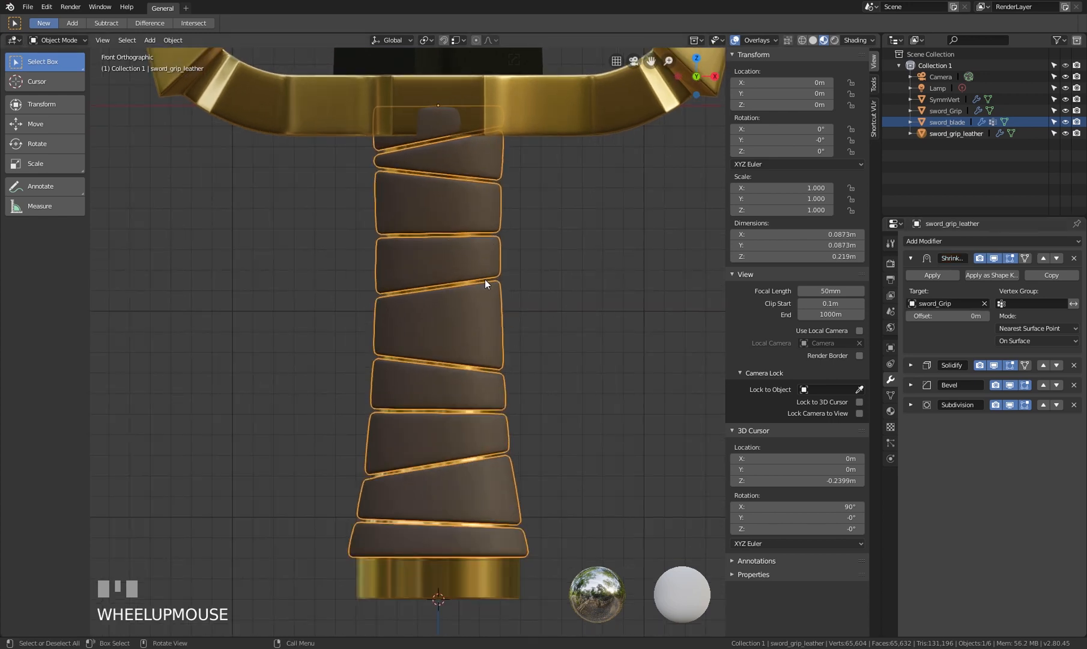
pyautogui.moveTo(470, 340); pyautogui.dragTo(498, 370, button='middle')
pyautogui.scroll(-3, 497, 370)
pyautogui.scroll(-3, 498, 370)
pyautogui.scroll(7, 479, 377)
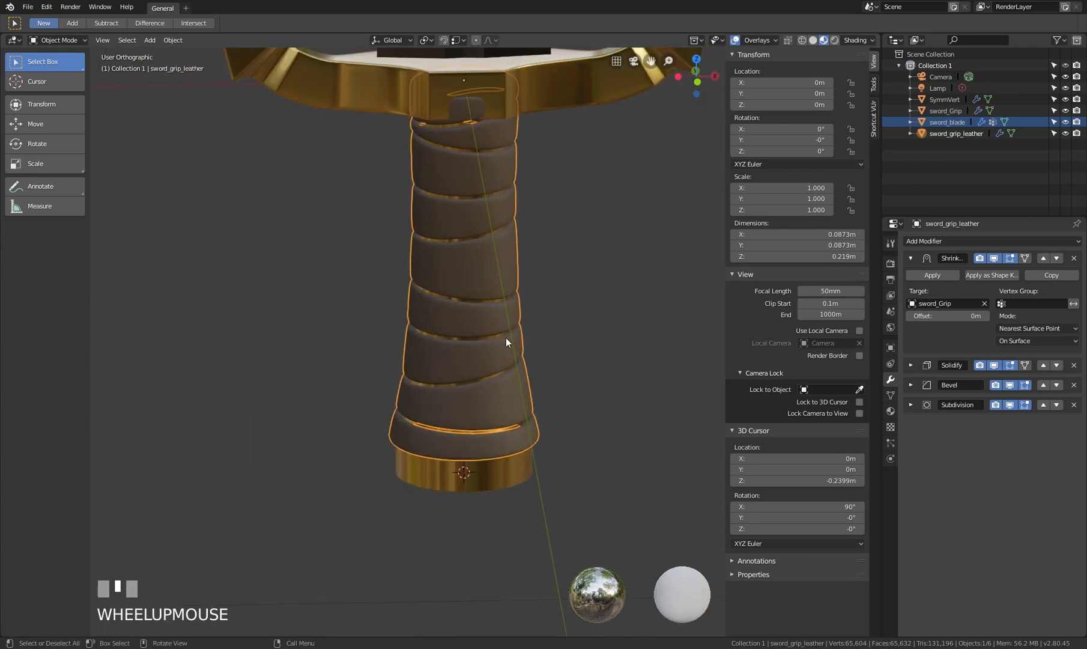
pyautogui.press('KP_1')
pyautogui.keyDown('shift'); pyautogui.moveTo(514, 317); pyautogui.dragTo(512, 328, button='middle'); pyautogui.keyUp('shift')
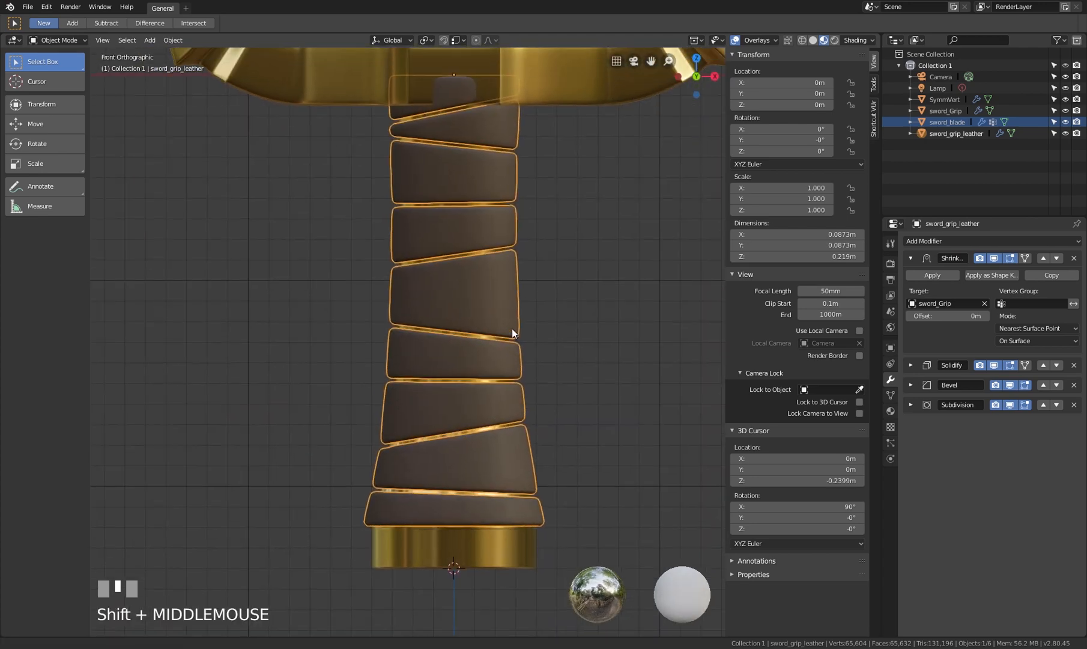
pyautogui.click(539, 247)
pyautogui.click(508, 259)
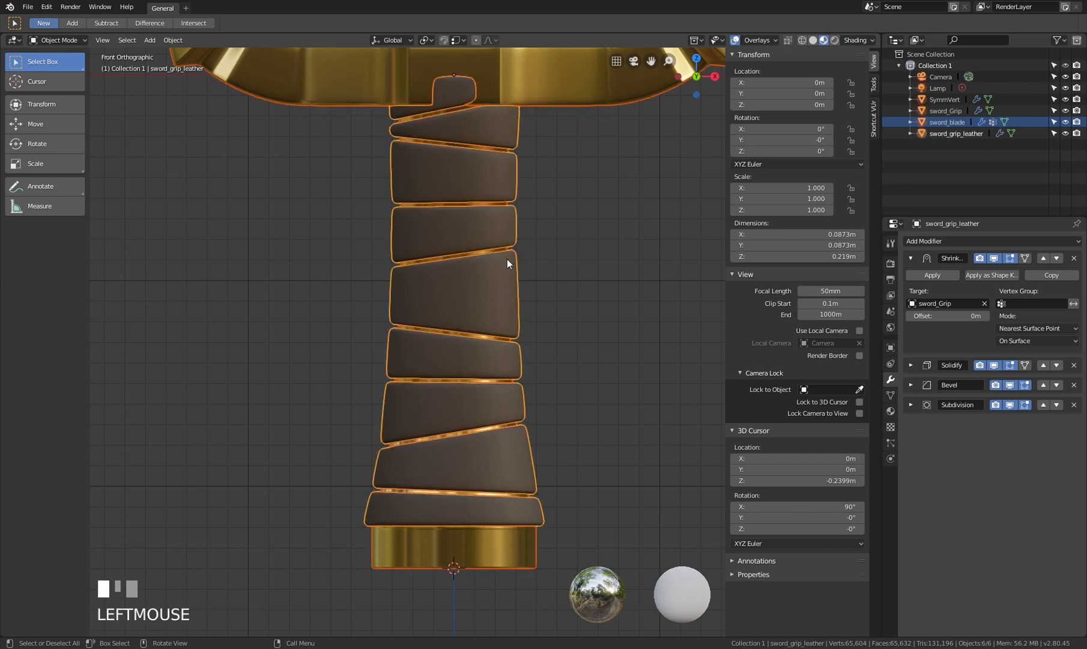
pyautogui.click(515, 223)
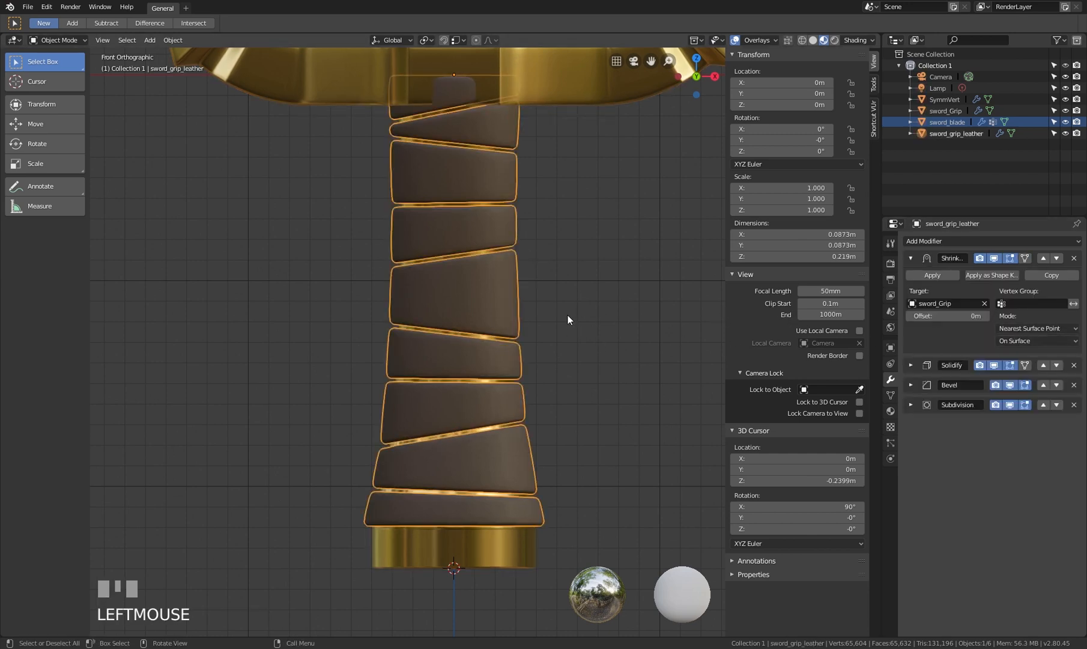
# Set the Shrinkwrap mode to Project and enable the Negative direction in addition to Positive
pyautogui.click(1061, 325)
pyautogui.click(1019, 357)
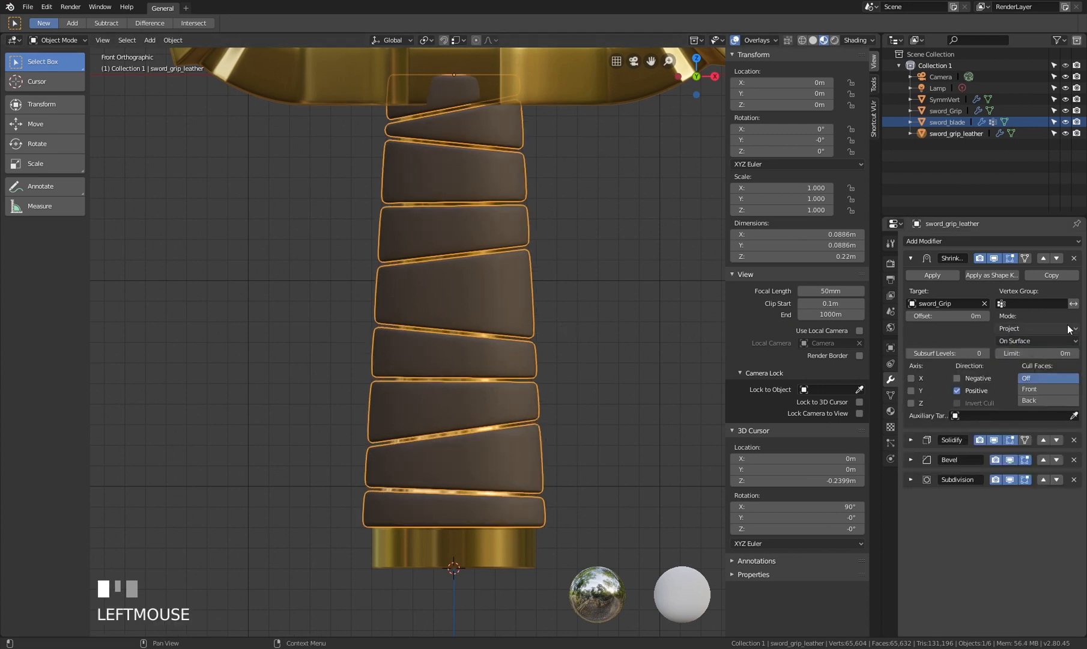
pyautogui.click(974, 380)
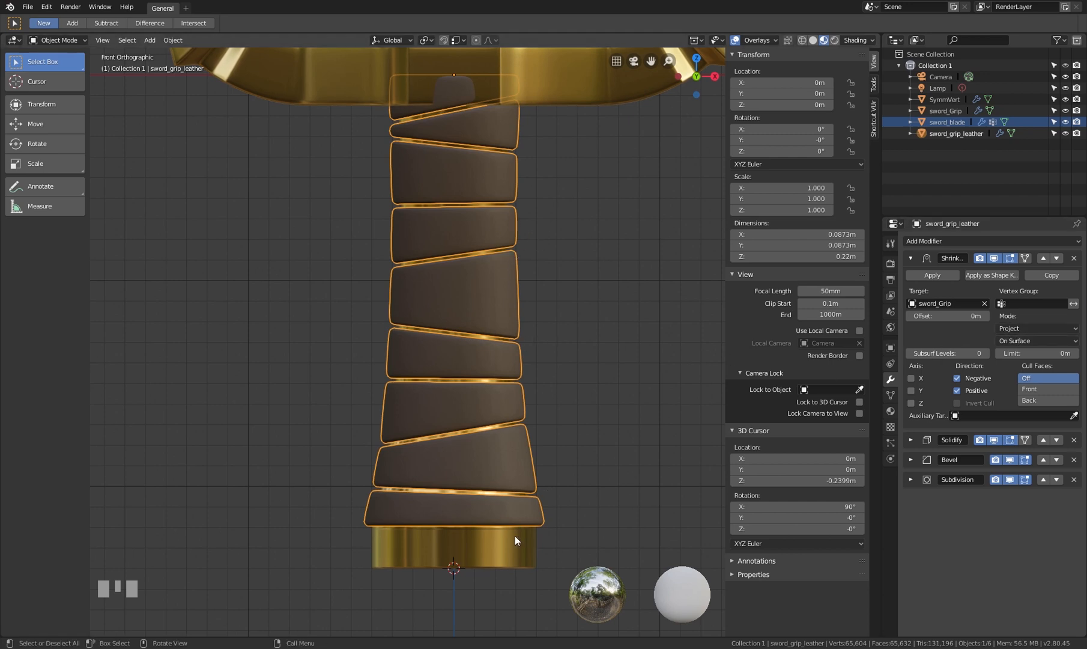
pyautogui.moveTo(506, 345); pyautogui.dragTo(504, 284, button='middle')
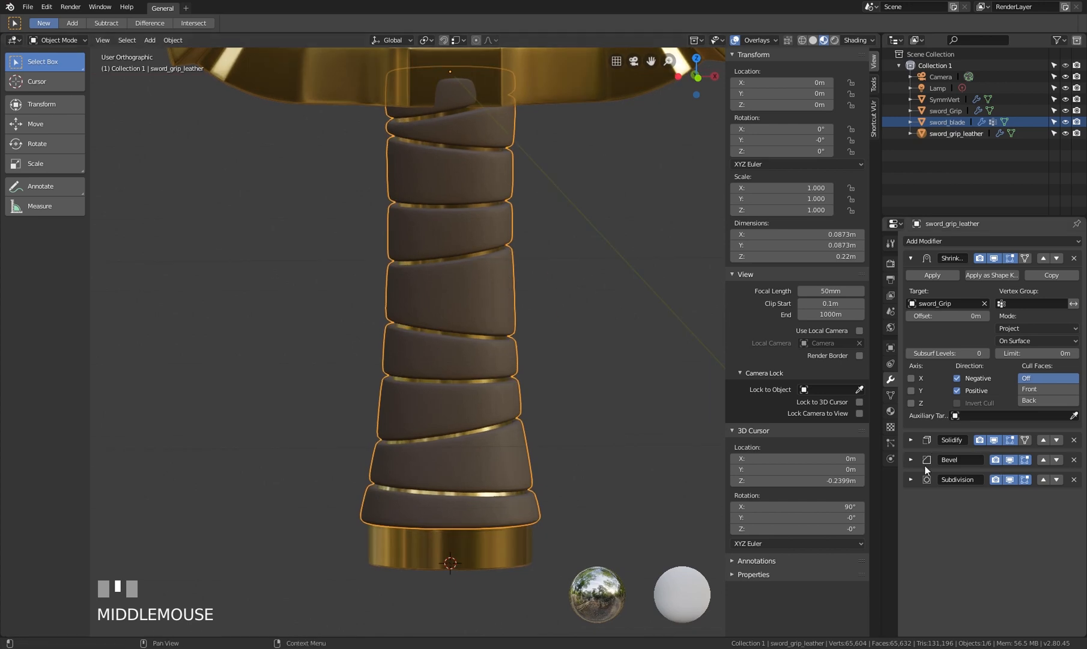
# Set the Solidify thickness to 0.002 m, check the wrap in rendered shading and return to material preview
pyautogui.click(911, 440)
pyautogui.click(960, 472)
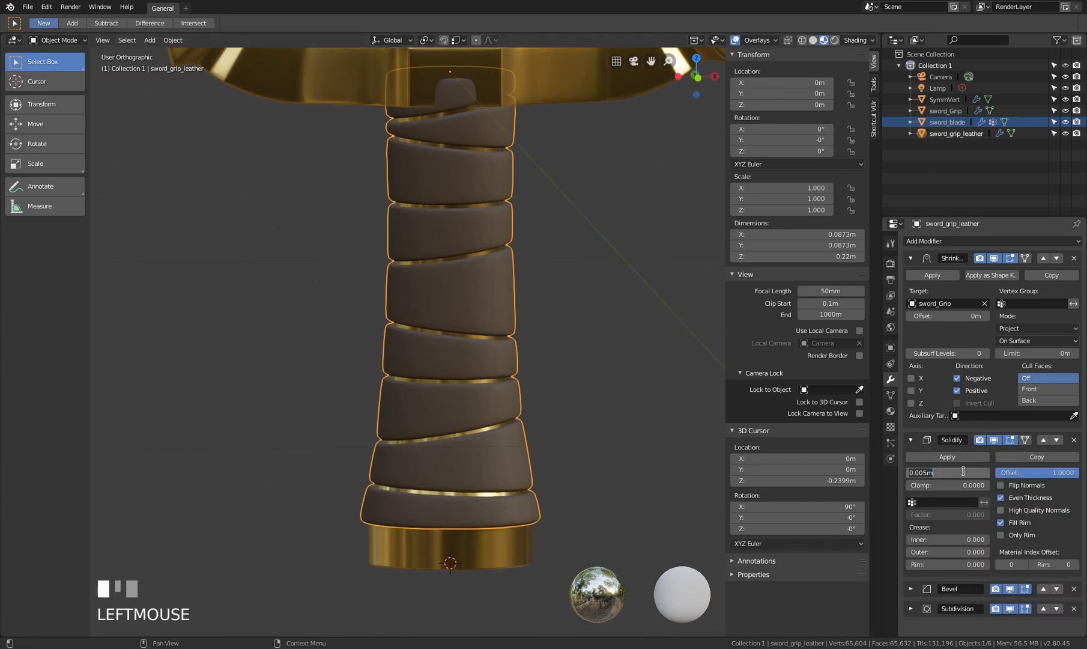
pyautogui.press('Left')
pyautogui.press('Left')
pyautogui.write('2')
pyautogui.press('KP_Enter')
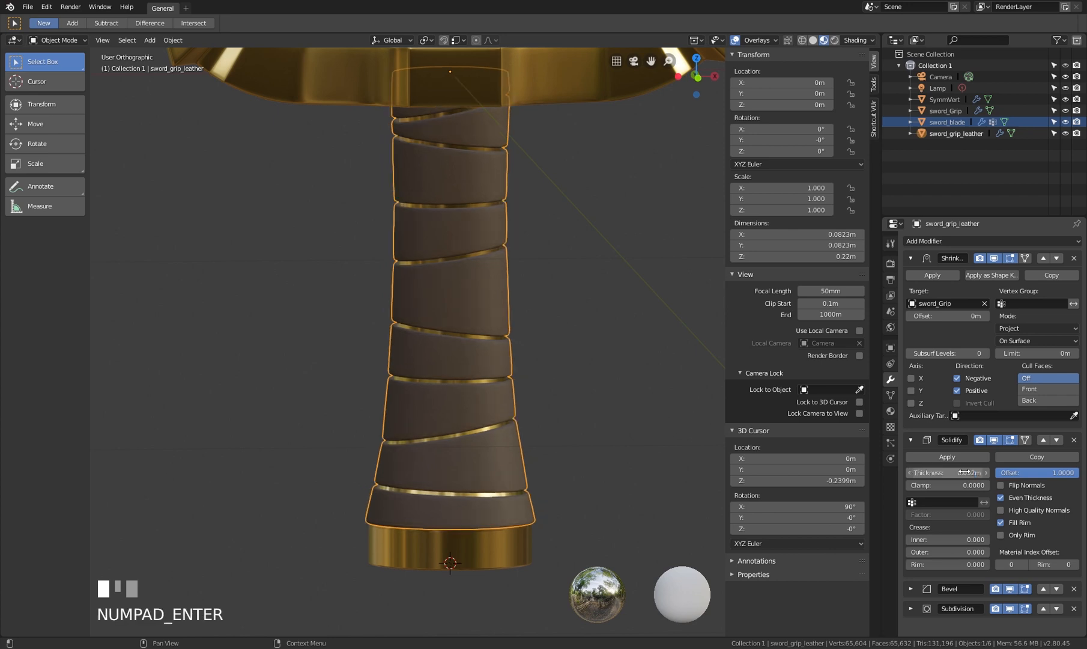
pyautogui.moveTo(508, 350); pyautogui.dragTo(483, 298, button='middle')
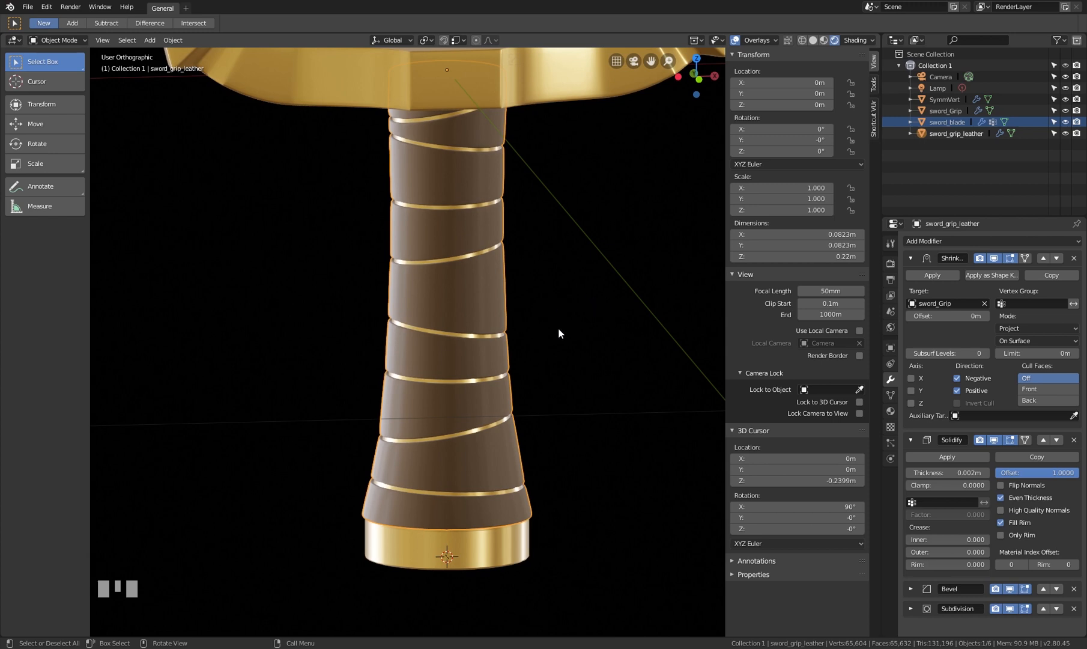
pyautogui.moveTo(558, 326); pyautogui.dragTo(488, 346, button='middle')
pyautogui.click(825, 41)
pyautogui.moveTo(534, 312)
pyautogui.mouseDown(button='middle')
pyautogui.moveTo(508, 322)
pyautogui.moveTo(492, 357)
pyautogui.mouseUp(button='middle')
# Enter Edit Mode on sword_grip_leather in front view, framed closely on the lower bands
pyautogui.press('KP_1')
pyautogui.scroll(-1, 518, 313)
pyautogui.press('Tab')
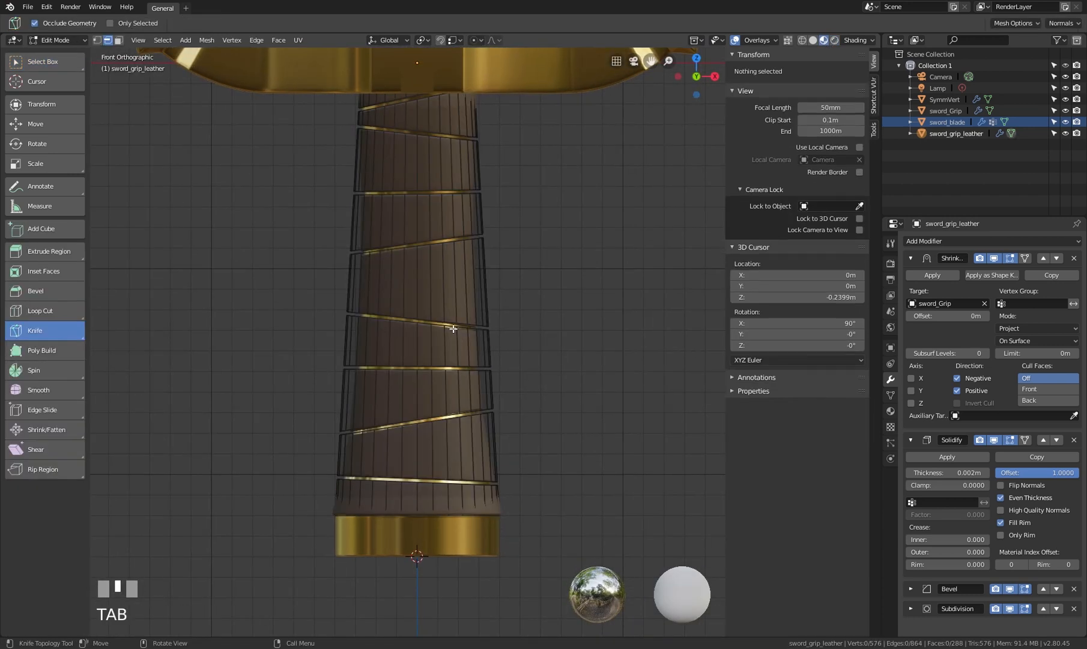
pyautogui.scroll(2, 432, 323)
pyautogui.click(413, 314)
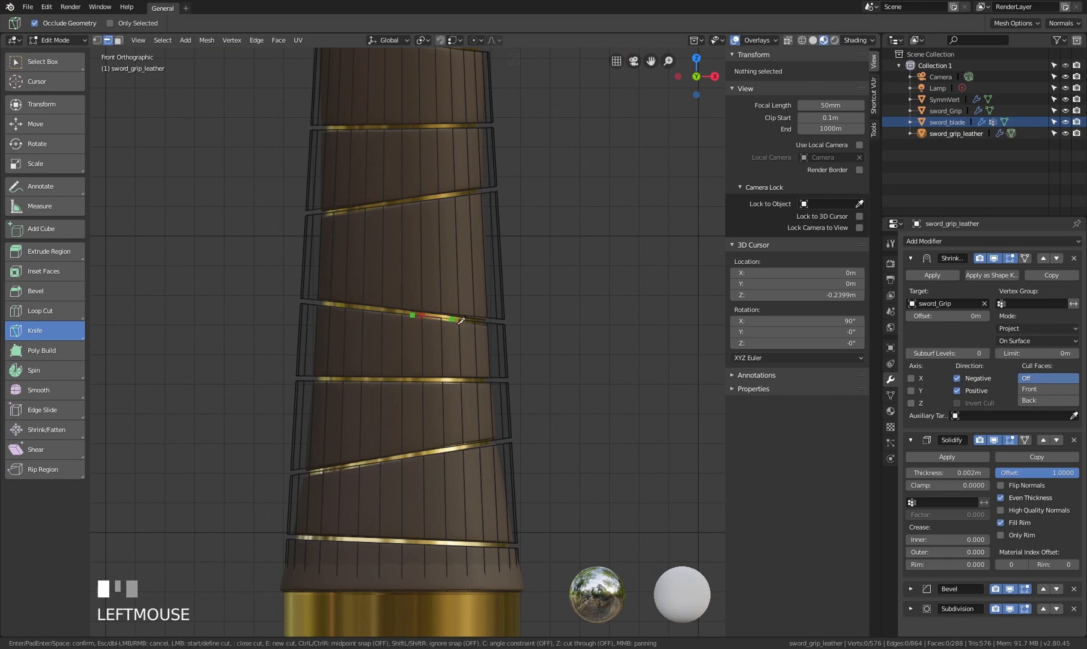
pyautogui.press('Escape')
pyautogui.press('2')
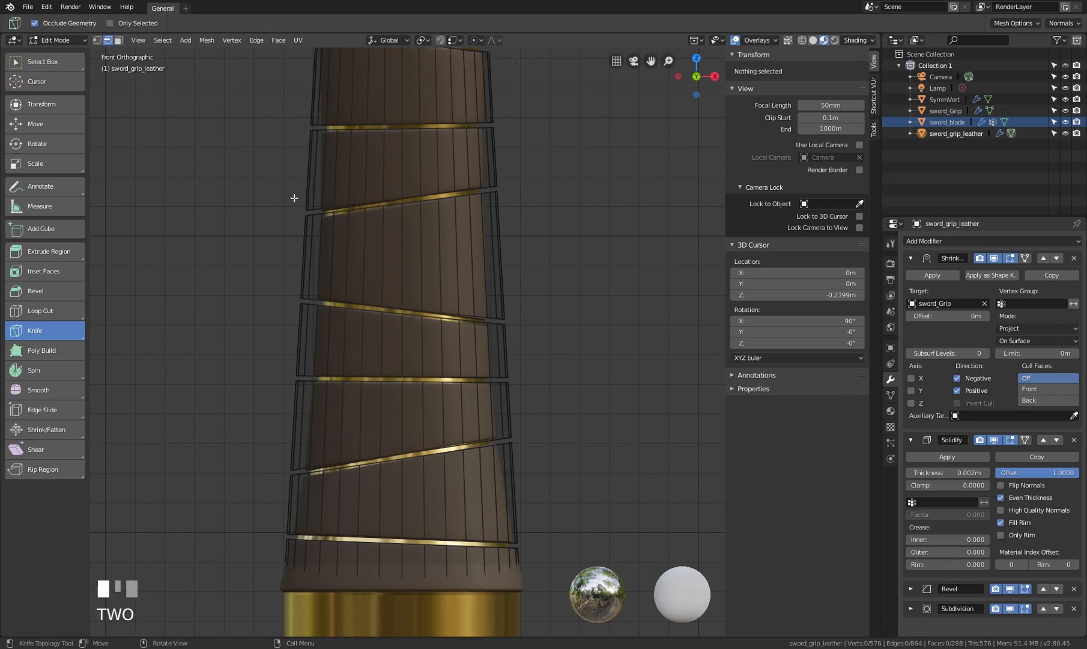
pyautogui.click(410, 314)
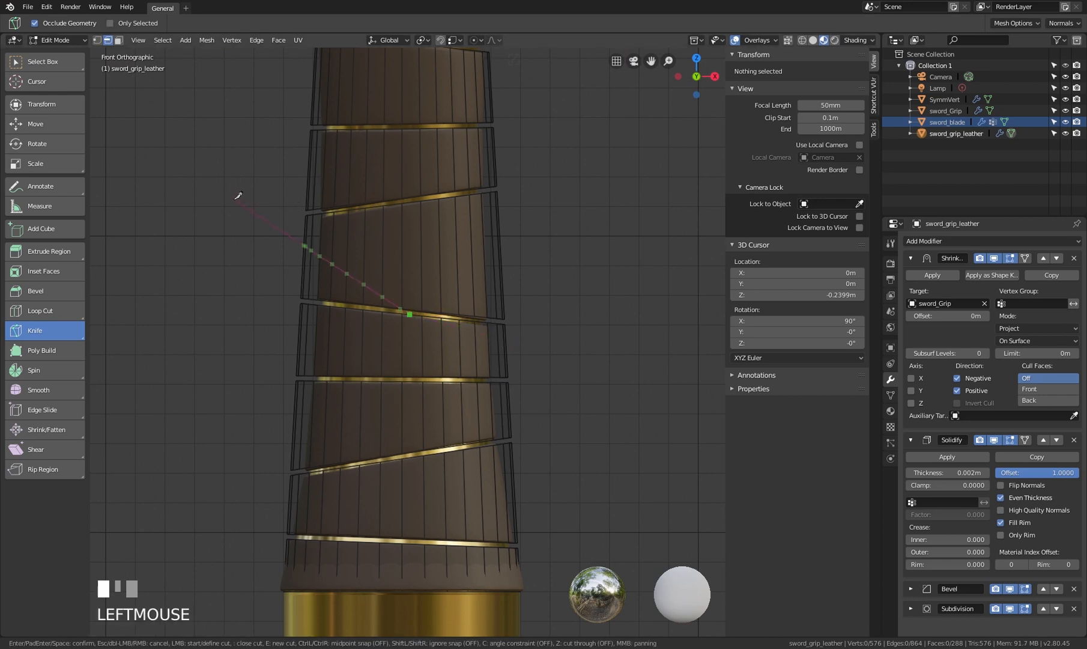
pyautogui.press('Escape')
# Switch to the Select tool and select the edge loops along the four lowest gaps between the leather bands
pyautogui.click(53, 64)
pyautogui.click(60, 150)
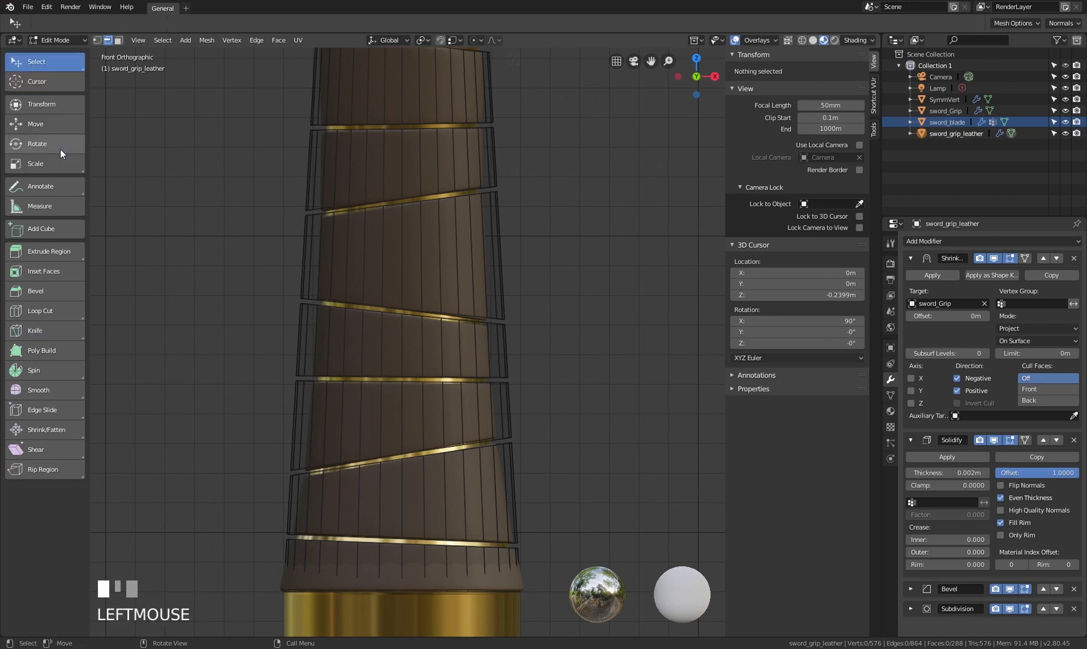
pyautogui.keyDown('alt'); pyautogui.keyDown('shift'); pyautogui.click(394, 313); pyautogui.keyUp('shift'); pyautogui.keyUp('alt')
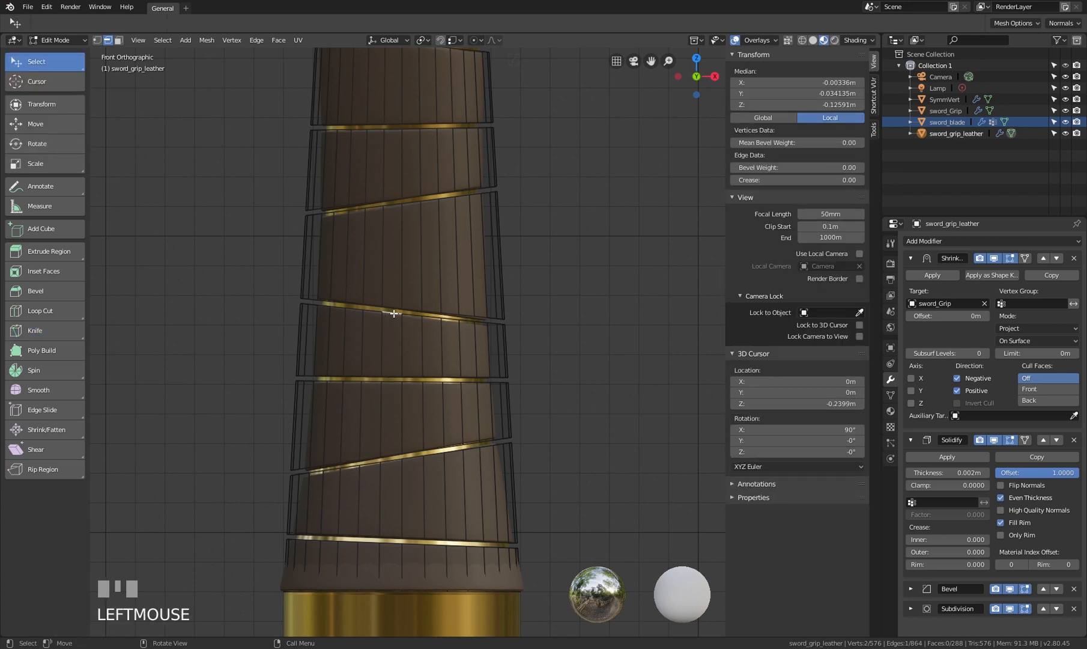
pyautogui.keyDown('alt'); pyautogui.keyDown('shift'); pyautogui.click(393, 382); pyautogui.keyUp('shift'); pyautogui.keyUp('alt')
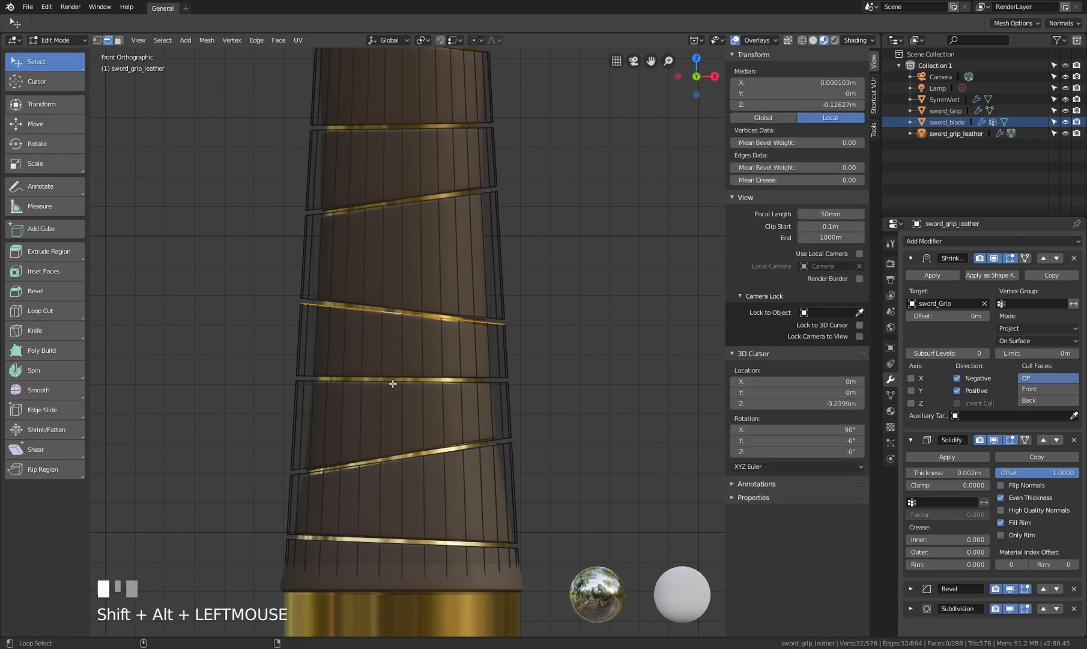
pyautogui.keyDown('alt'); pyautogui.keyDown('shift'); pyautogui.click(395, 461); pyautogui.keyUp('shift'); pyautogui.keyUp('alt')
pyautogui.keyDown('alt'); pyautogui.keyDown('shift'); pyautogui.click(394, 544); pyautogui.keyUp('shift'); pyautogui.keyUp('alt')
pyautogui.scroll(-2, 434, 285)
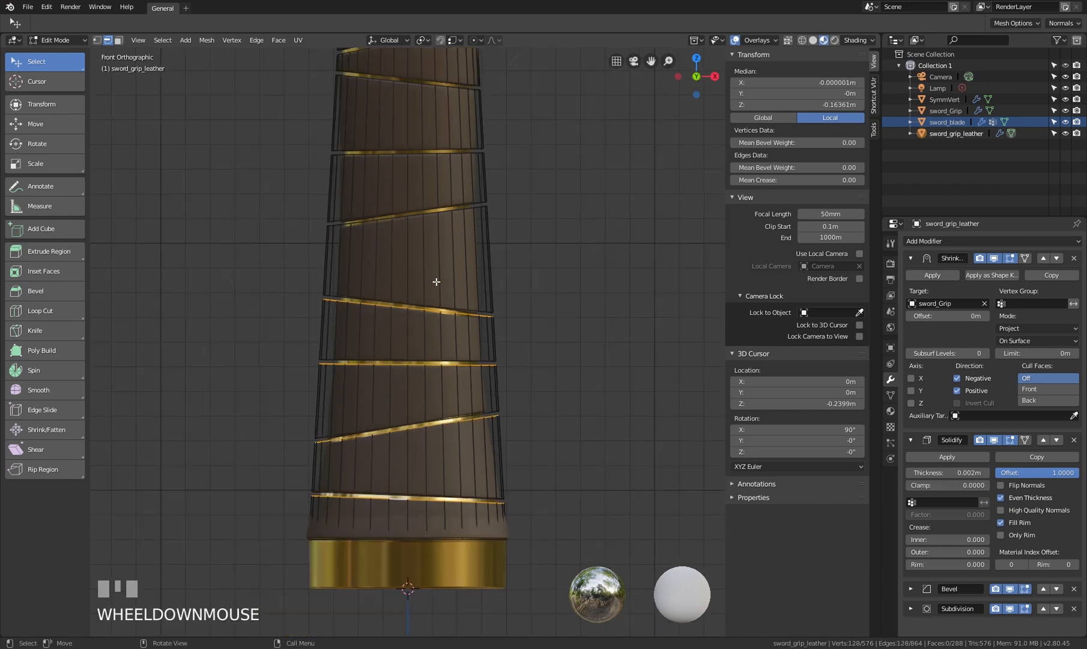
# Add the edge loops along the four upper gaps, up to the guard, to the selection
pyautogui.keyDown('shift'); pyautogui.moveTo(435, 284); pyautogui.dragTo(419, 335, button='middle'); pyautogui.keyUp('shift')
pyautogui.keyDown('alt'); pyautogui.keyDown('shift'); pyautogui.click(420, 335); pyautogui.keyUp('shift'); pyautogui.keyUp('alt')
pyautogui.keyDown('alt'); pyautogui.keyDown('shift'); pyautogui.click(423, 274); pyautogui.keyUp('shift'); pyautogui.keyUp('alt')
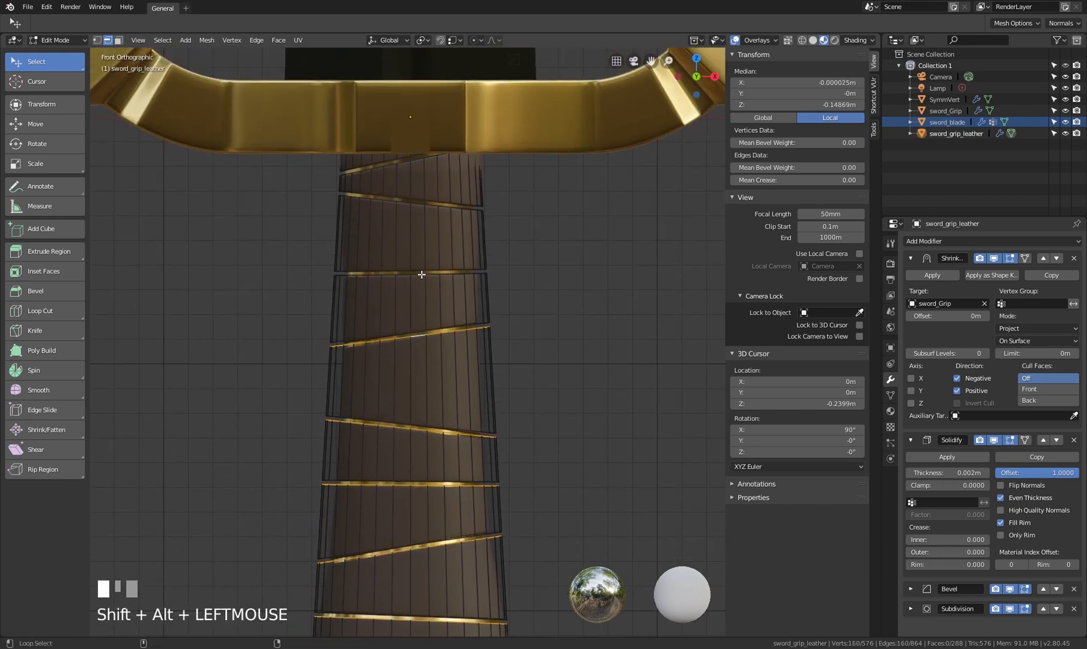
pyautogui.keyDown('alt'); pyautogui.keyDown('shift'); pyautogui.click(418, 203); pyautogui.keyUp('shift'); pyautogui.keyUp('alt')
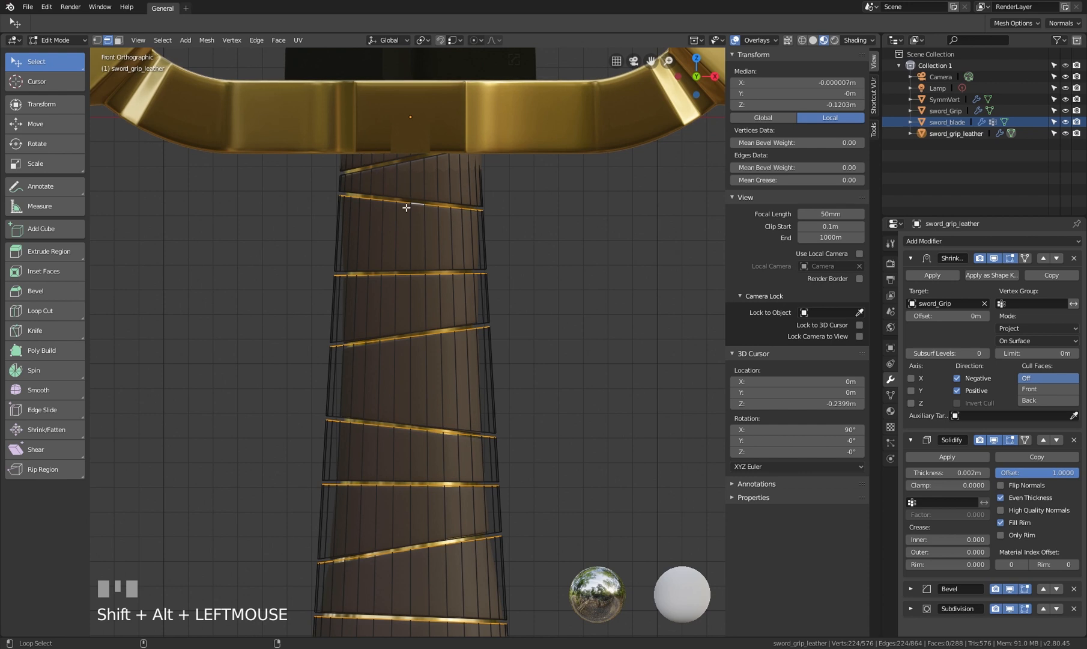
pyautogui.keyDown('alt'); pyautogui.keyDown('shift'); pyautogui.click(396, 165); pyautogui.keyUp('shift'); pyautogui.keyUp('alt')
pyautogui.keyDown('shift'); pyautogui.moveTo(508, 357); pyautogui.dragTo(509, 281, button='middle'); pyautogui.keyUp('shift')
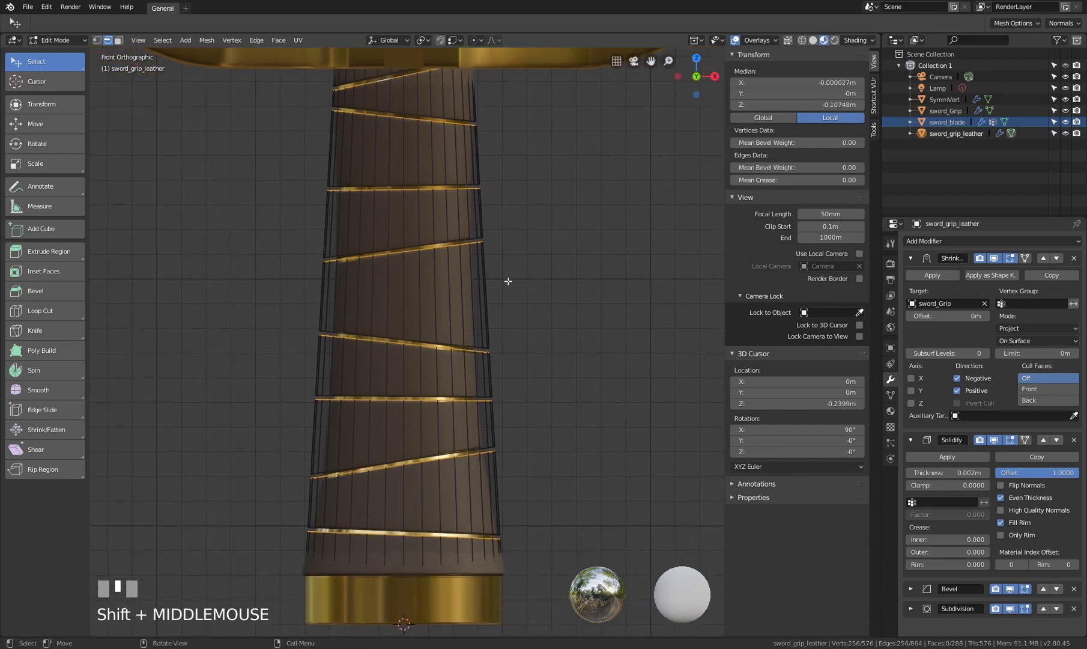
# Change the transform pivot so each edge loop scales about its own centre, and try scaling the selected loops outward
pyautogui.press('s')
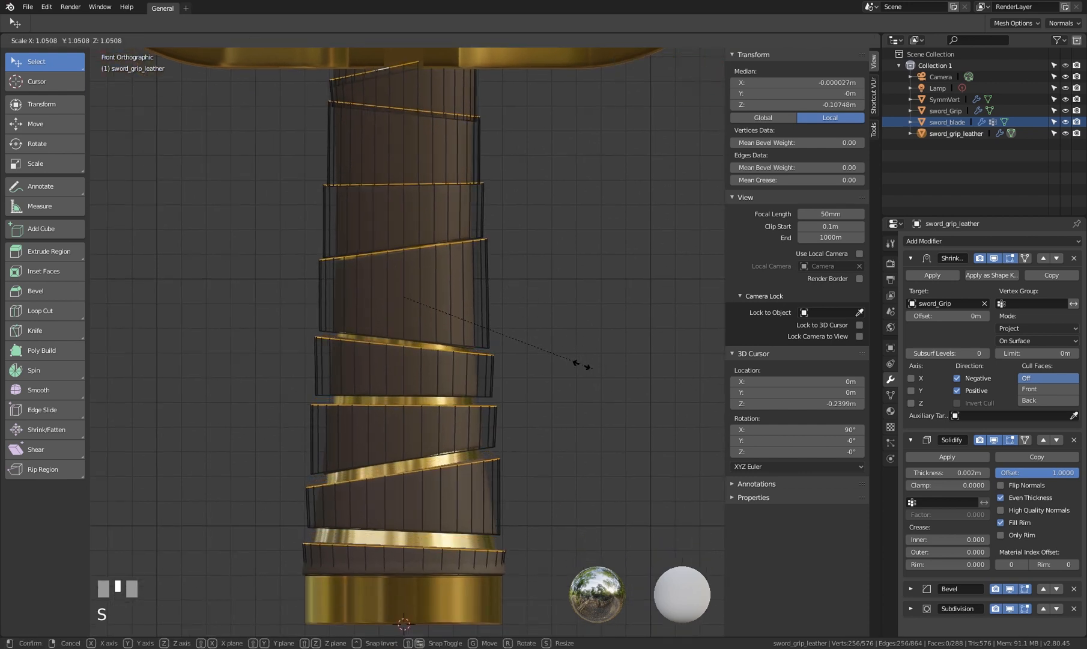
pyautogui.rightClick(584, 366)
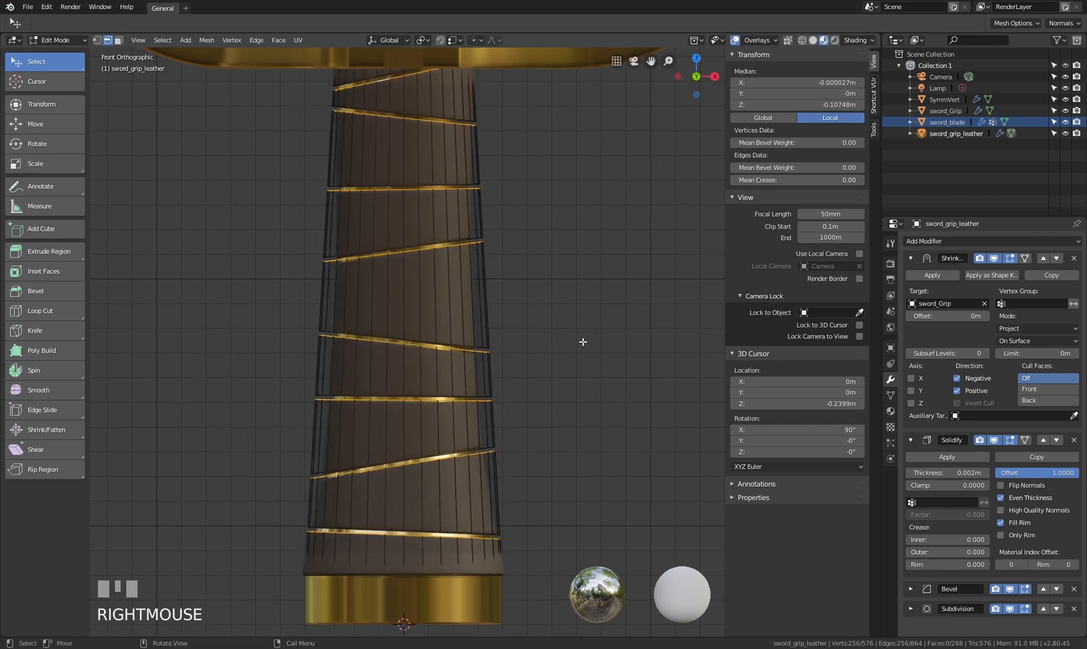
pyautogui.scroll(-2, 578, 362)
pyautogui.keyDown('shift'); pyautogui.moveTo(556, 260); pyautogui.dragTo(505, 285, button='middle'); pyautogui.keyUp('shift')
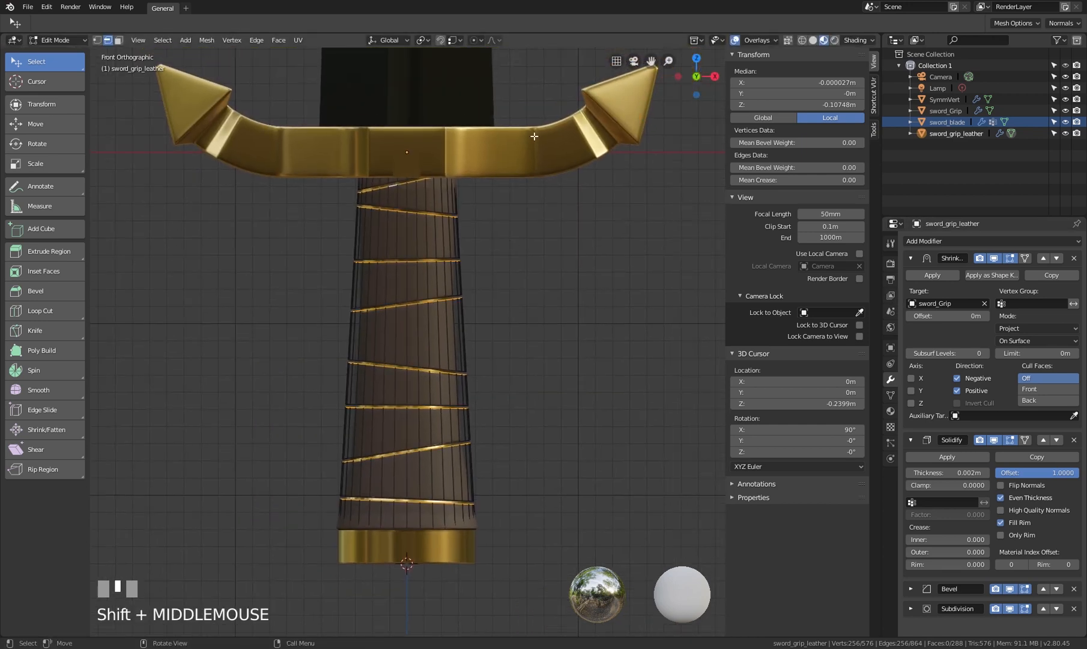
pyautogui.click(426, 41)
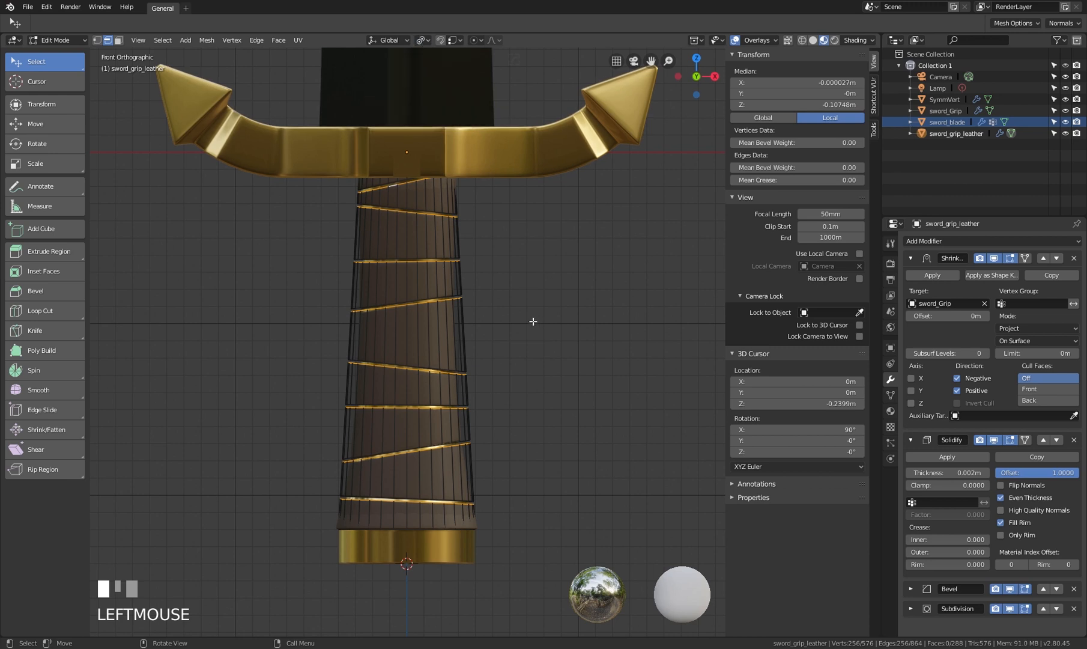
pyautogui.press('s')
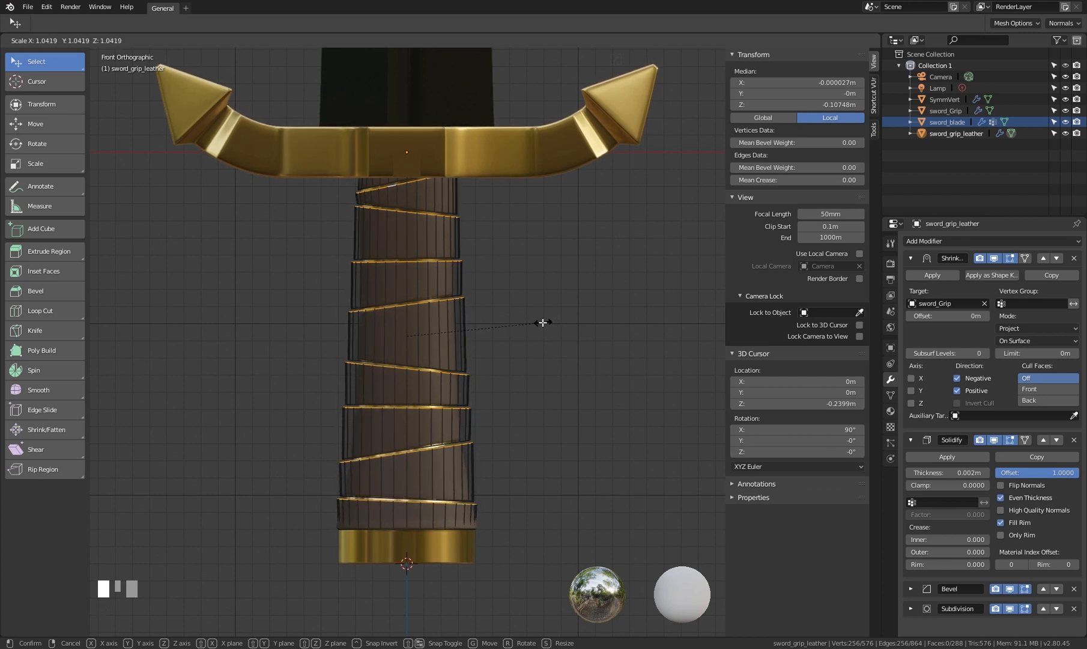
pyautogui.rightClick(543, 322)
# Clear the selection and reselect the edge loops along all eight gaps between the leather bands, including the one just below the guard
pyautogui.click(402, 206)
pyautogui.keyDown('alt'); pyautogui.keyDown('shift'); pyautogui.click(406, 247); pyautogui.keyUp('shift'); pyautogui.keyUp('alt')
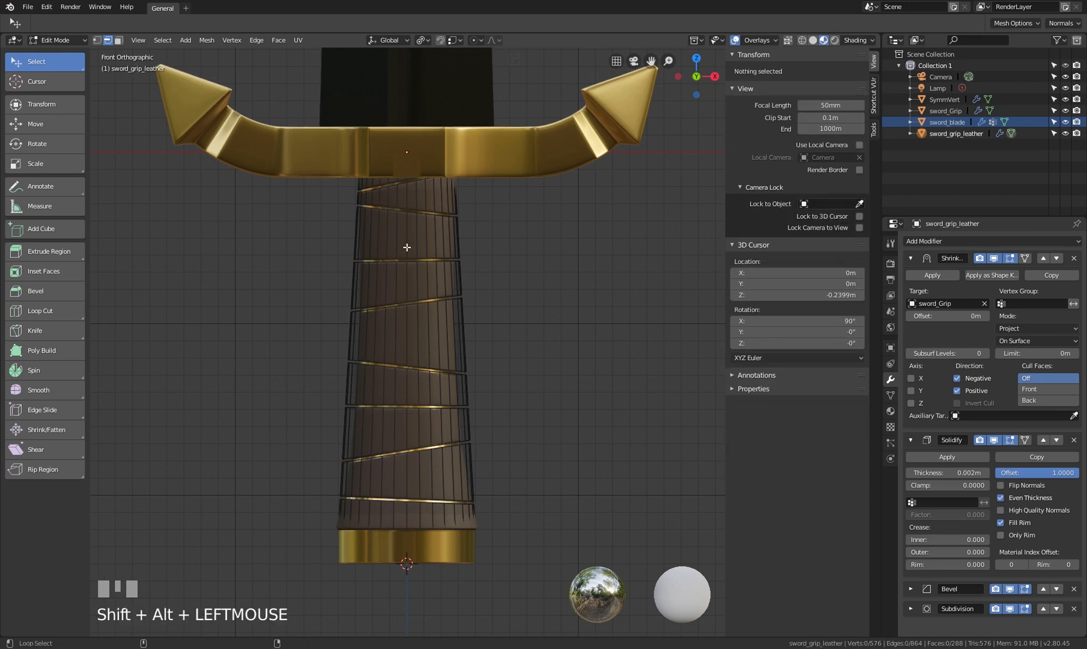
pyautogui.keyDown('alt'); pyautogui.keyDown('shift'); pyautogui.click(405, 207); pyautogui.keyUp('shift'); pyautogui.keyUp('alt')
pyautogui.keyDown('alt'); pyautogui.keyDown('shift'); pyautogui.click(403, 256); pyautogui.keyUp('shift'); pyautogui.keyUp('alt')
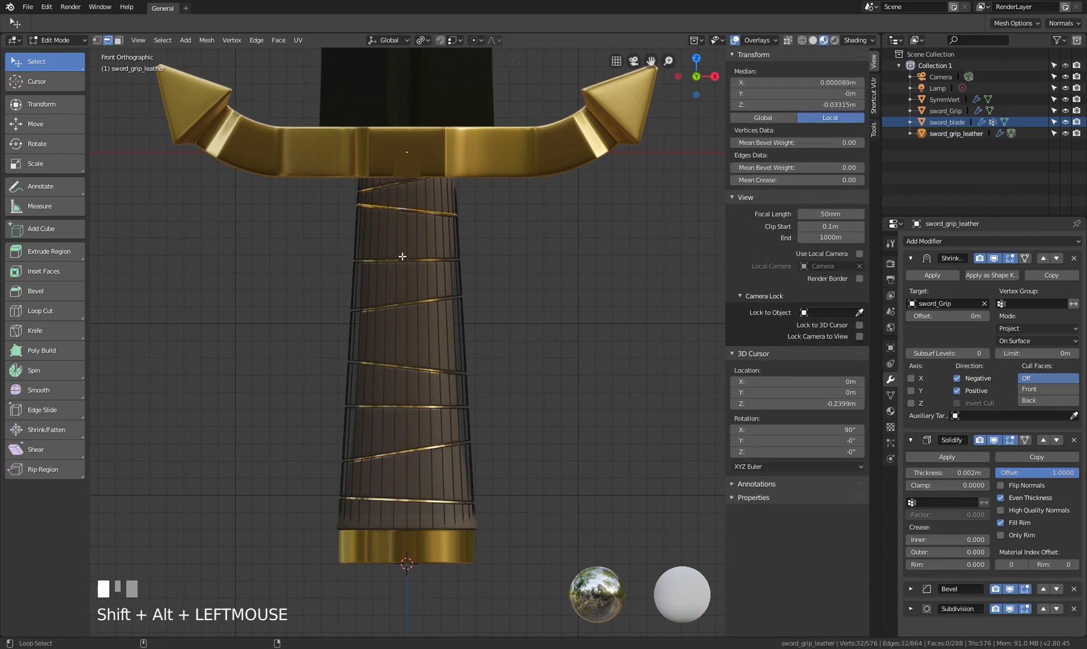
pyautogui.keyDown('alt'); pyautogui.keyDown('shift'); pyautogui.click(406, 305); pyautogui.keyUp('shift'); pyautogui.keyUp('alt')
pyautogui.keyDown('alt'); pyautogui.keyDown('shift'); pyautogui.click(411, 298); pyautogui.keyUp('shift'); pyautogui.keyUp('alt')
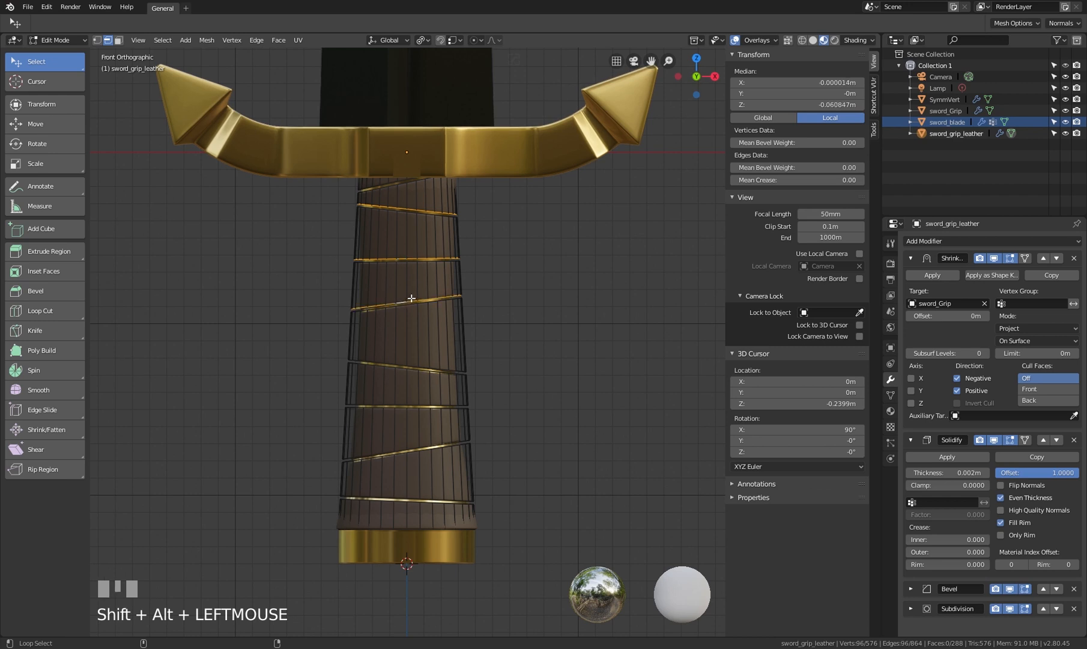
pyautogui.keyDown('alt'); pyautogui.keyDown('shift'); pyautogui.click(404, 368); pyautogui.keyUp('shift'); pyautogui.keyUp('alt')
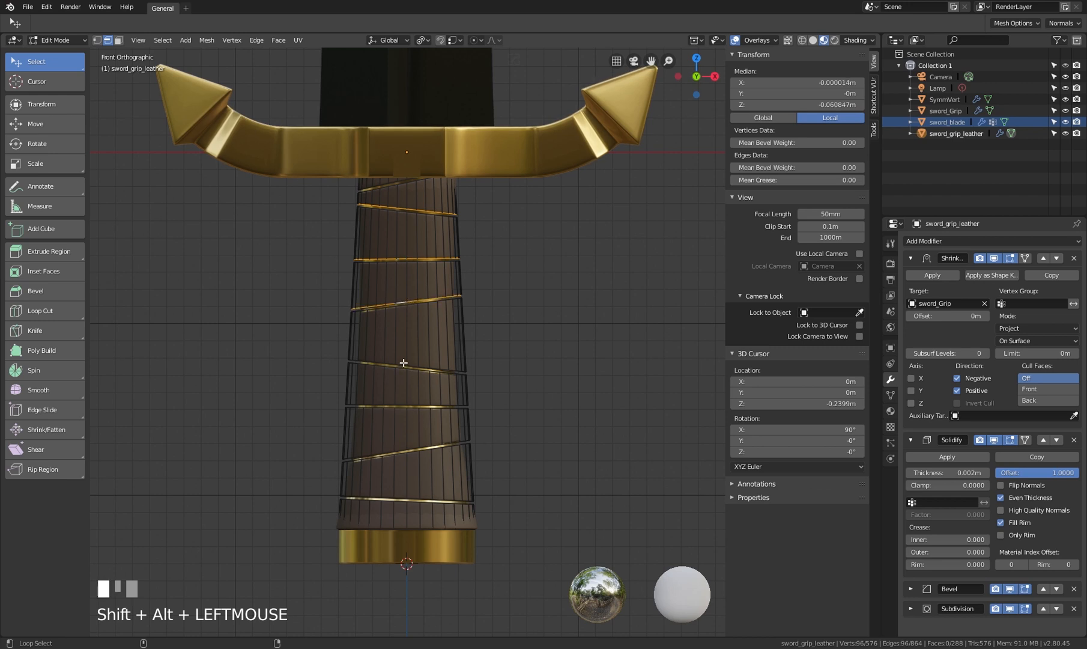
pyautogui.keyDown('alt'); pyautogui.keyDown('shift'); pyautogui.click(405, 403); pyautogui.keyUp('shift'); pyautogui.keyUp('alt')
pyautogui.keyDown('alt'); pyautogui.keyDown('shift'); pyautogui.click(402, 450); pyautogui.keyUp('shift'); pyautogui.keyUp('alt')
pyautogui.keyDown('alt'); pyautogui.keyDown('shift'); pyautogui.click(410, 502); pyautogui.keyUp('shift'); pyautogui.keyUp('alt')
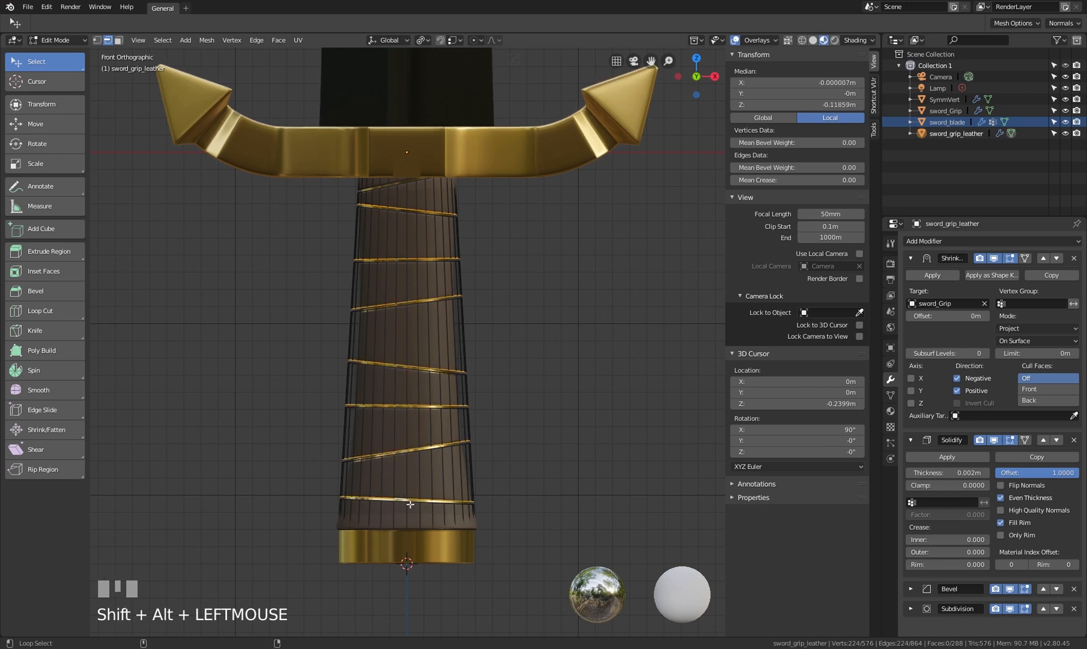
pyautogui.keyDown('alt'); pyautogui.keyDown('shift'); pyautogui.click(403, 178); pyautogui.keyUp('shift'); pyautogui.keyUp('alt')
# Scale the selected edge loops outward by 1.079 and move them down about 0.003 m along Z
pyautogui.scroll(1, 501, 258)
pyautogui.press('s')
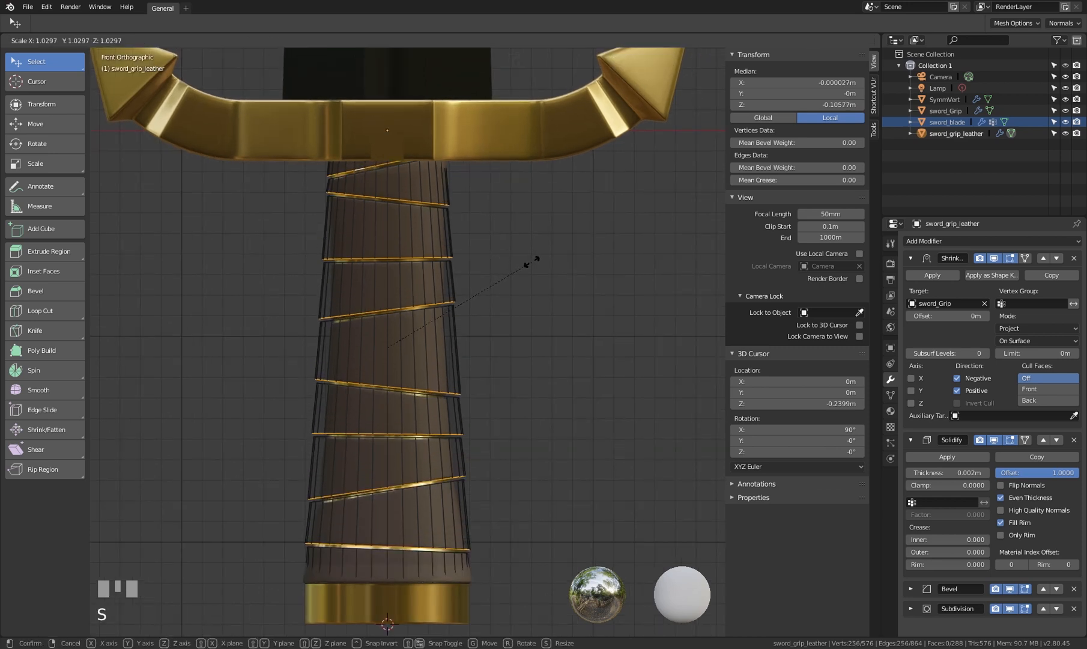
pyautogui.click(539, 262)
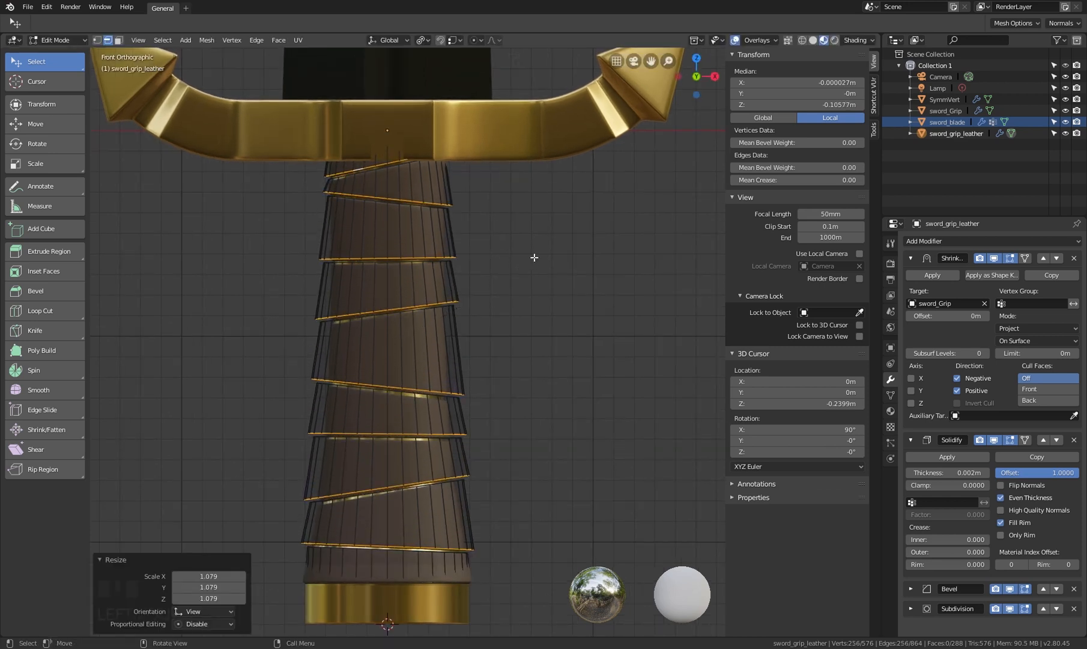
pyautogui.press('g')
pyautogui.press('z')
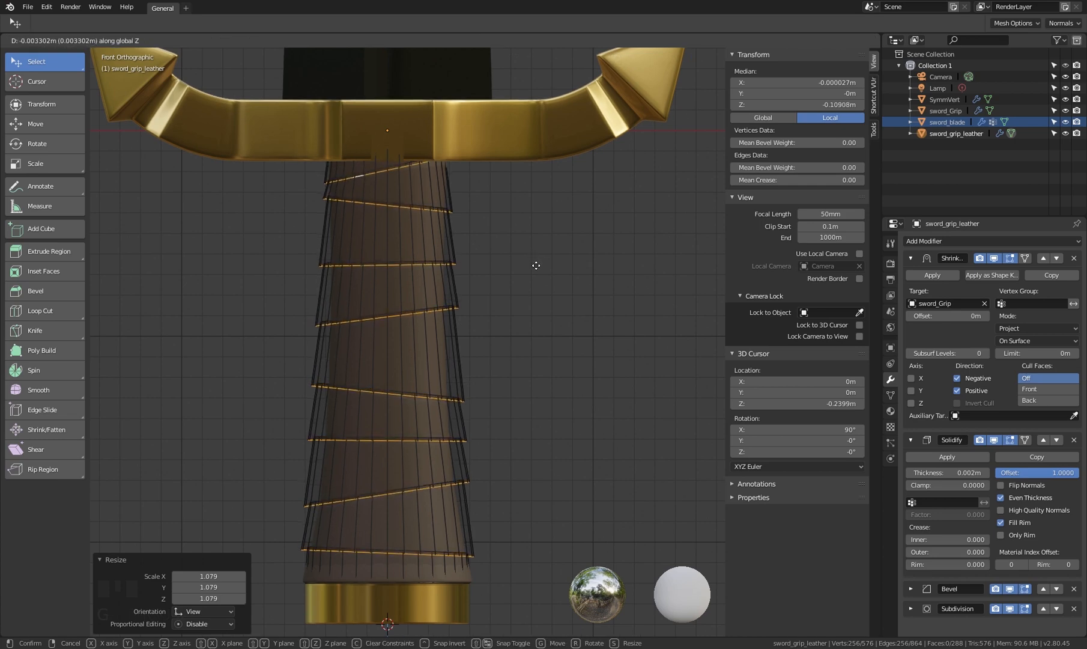
pyautogui.click(537, 265)
# Check the wrap in Object Mode, scale the selected edge loops slightly further outward, and return to Object Mode
pyautogui.press('Tab')
pyautogui.scroll(3, 419, 318)
pyautogui.moveTo(419, 310); pyautogui.dragTo(450, 297, button='middle')
pyautogui.press('Tab')
pyautogui.press('s')
pyautogui.click(474, 298)
pyautogui.press('Tab')
pyautogui.scroll(2, 481, 324)
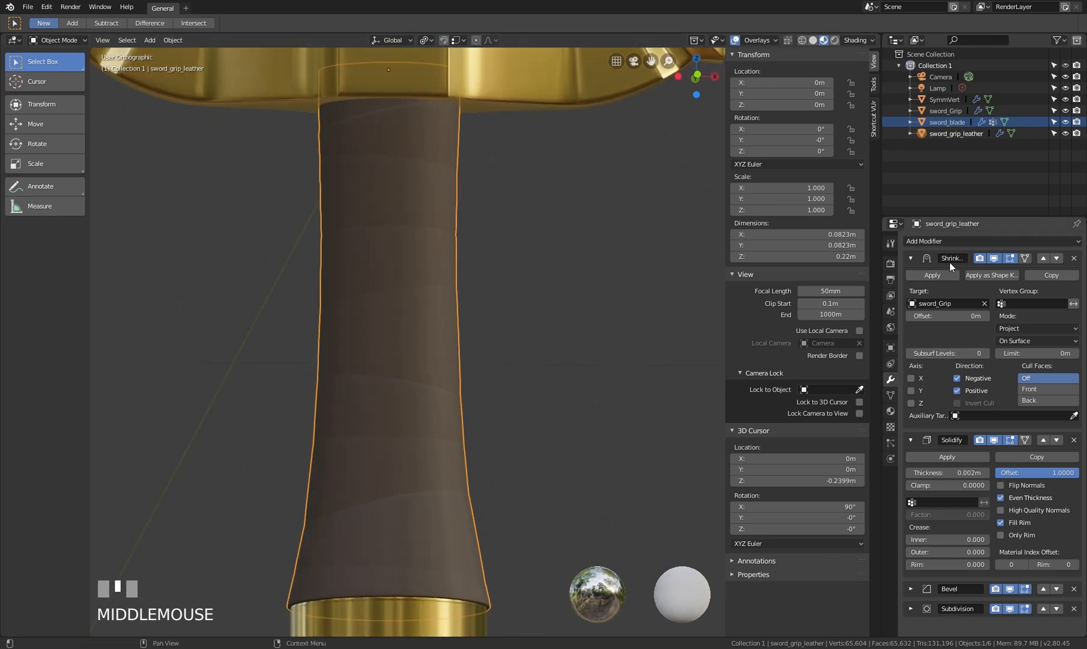
# Try raising the Solidify thickness of the leather wrap to about 0.007 m
pyautogui.click(911, 258)
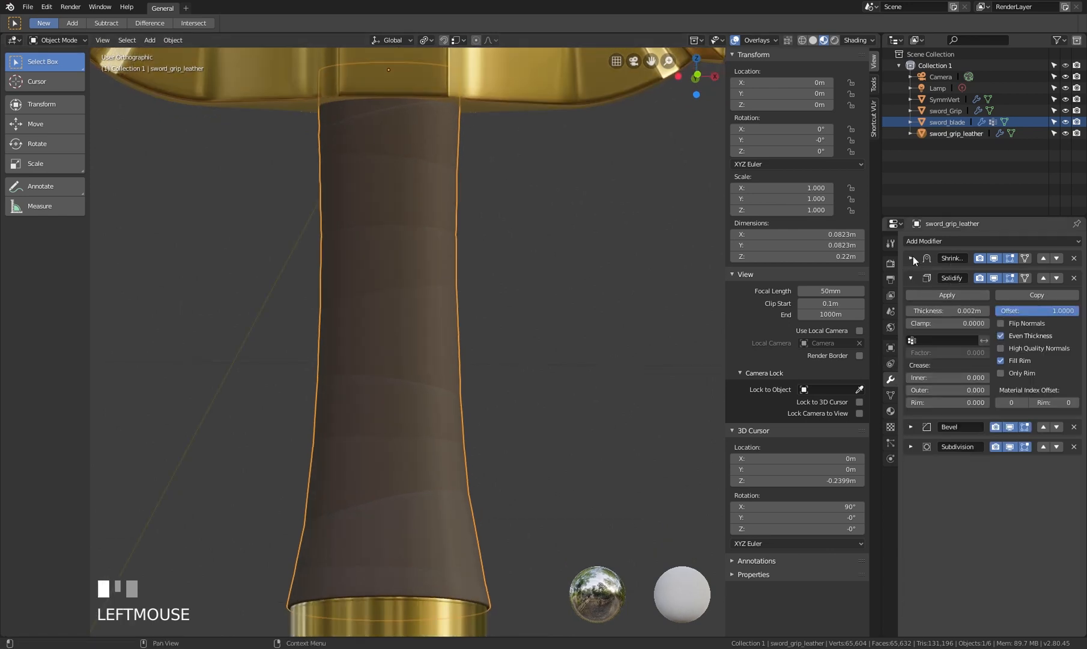
pyautogui.keyDown('shift'); pyautogui.click(978, 310); pyautogui.keyUp('shift')
pyautogui.keyDown('shift'); pyautogui.moveTo(960, 310); pyautogui.dragTo(1045, 311); pyautogui.keyUp('shift')
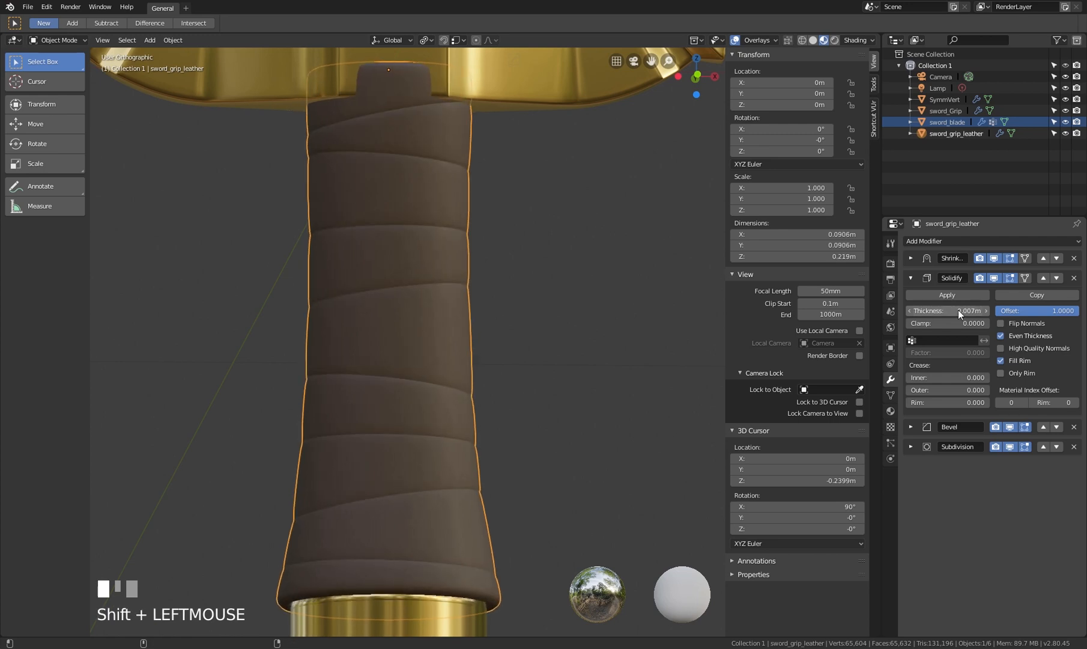
pyautogui.rightClick(960, 311)
pyautogui.moveTo(526, 305); pyautogui.dragTo(525, 299, button='middle')
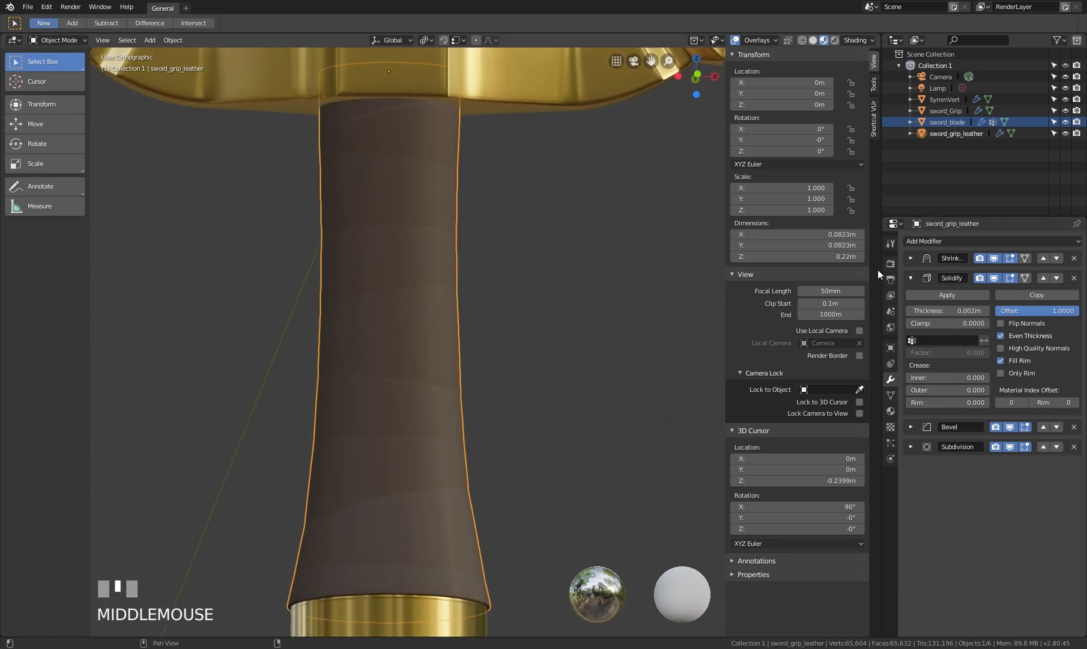
pyautogui.click(911, 258)
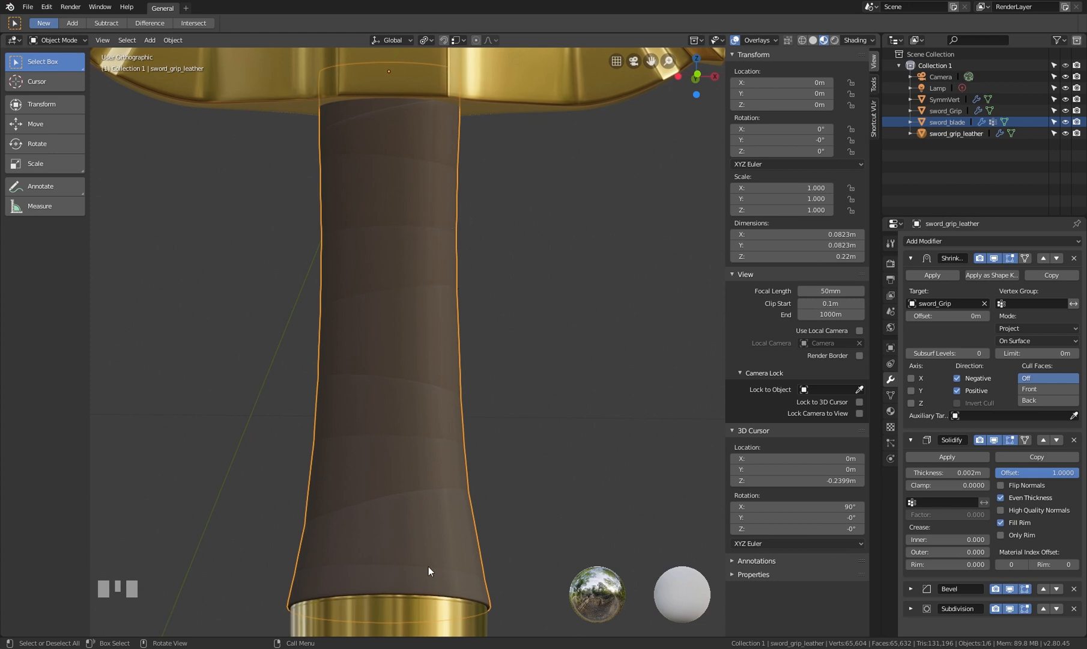
# Create a vertex group named shrinkwrap on the leather mesh and assign the selected band edge loops to it
pyautogui.press('Tab')
pyautogui.moveTo(457, 240); pyautogui.dragTo(456, 245, button='middle')
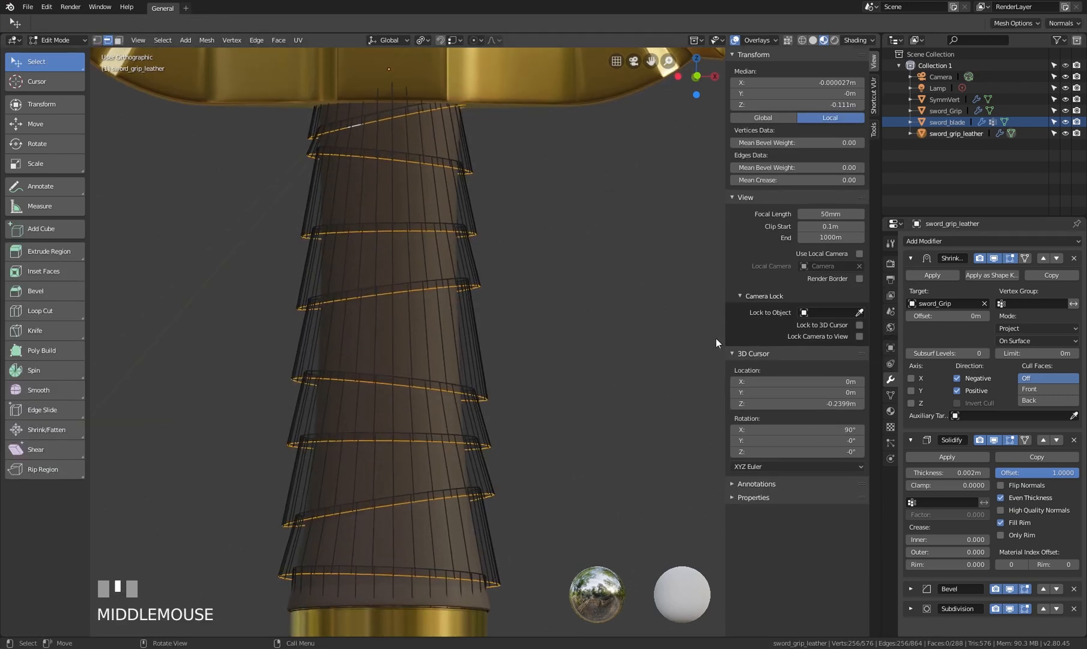
pyautogui.press('Tab')
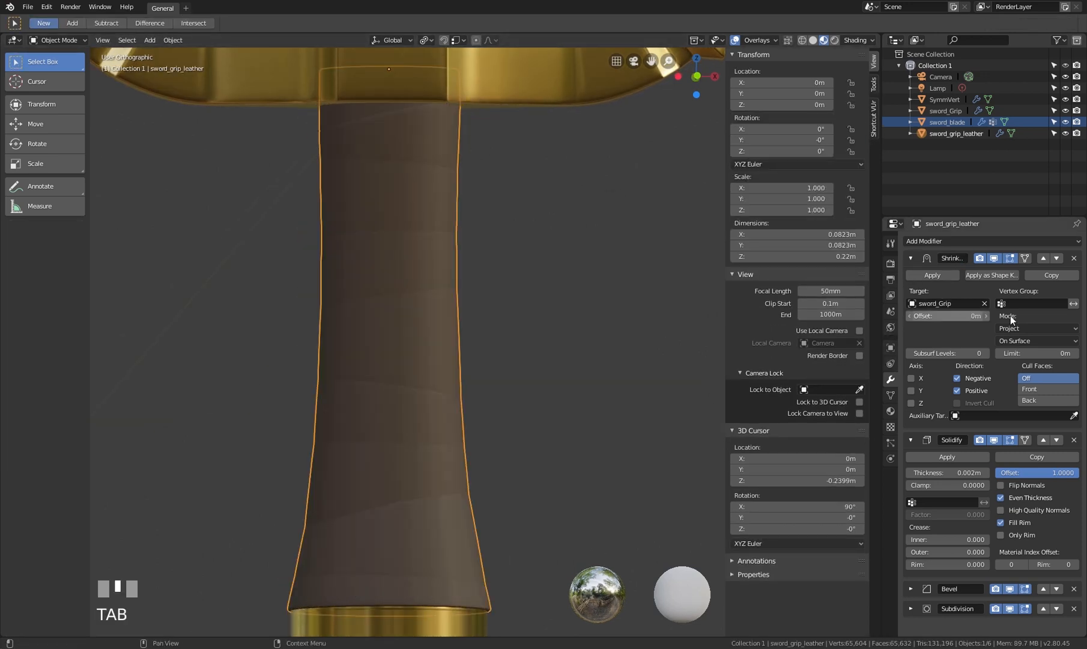
pyautogui.click(910, 441)
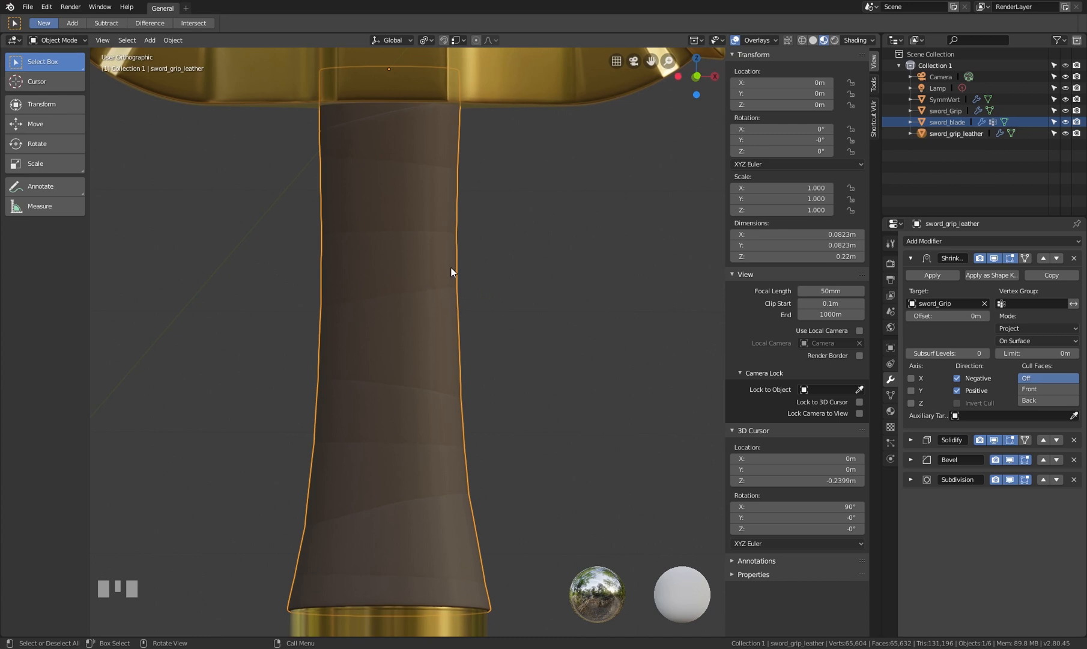
pyautogui.press('Tab')
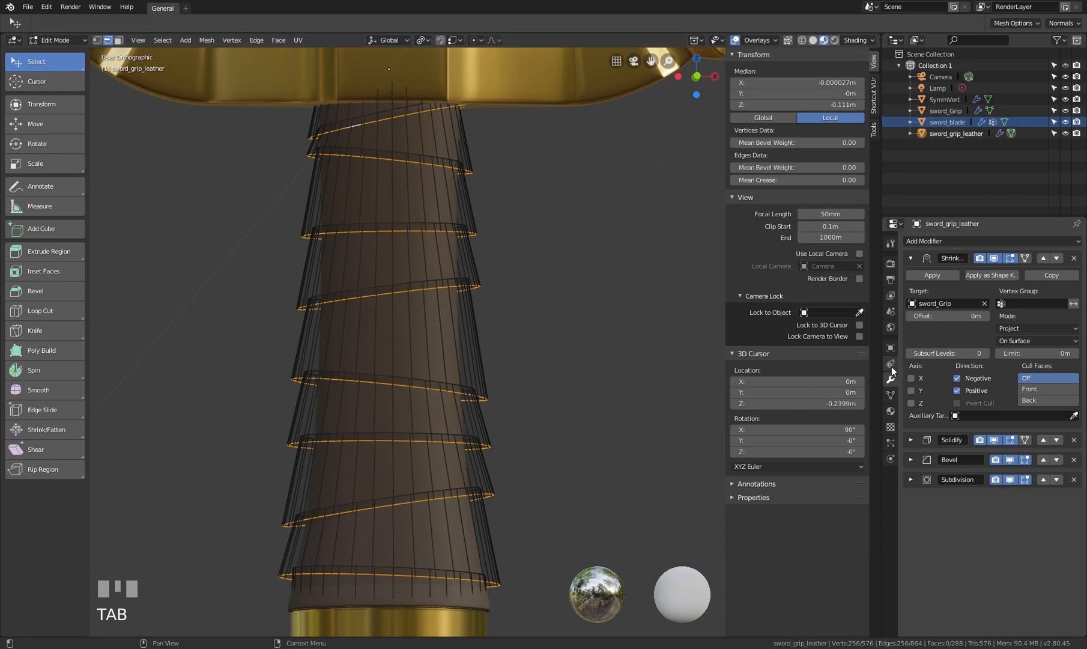
pyautogui.click(891, 399)
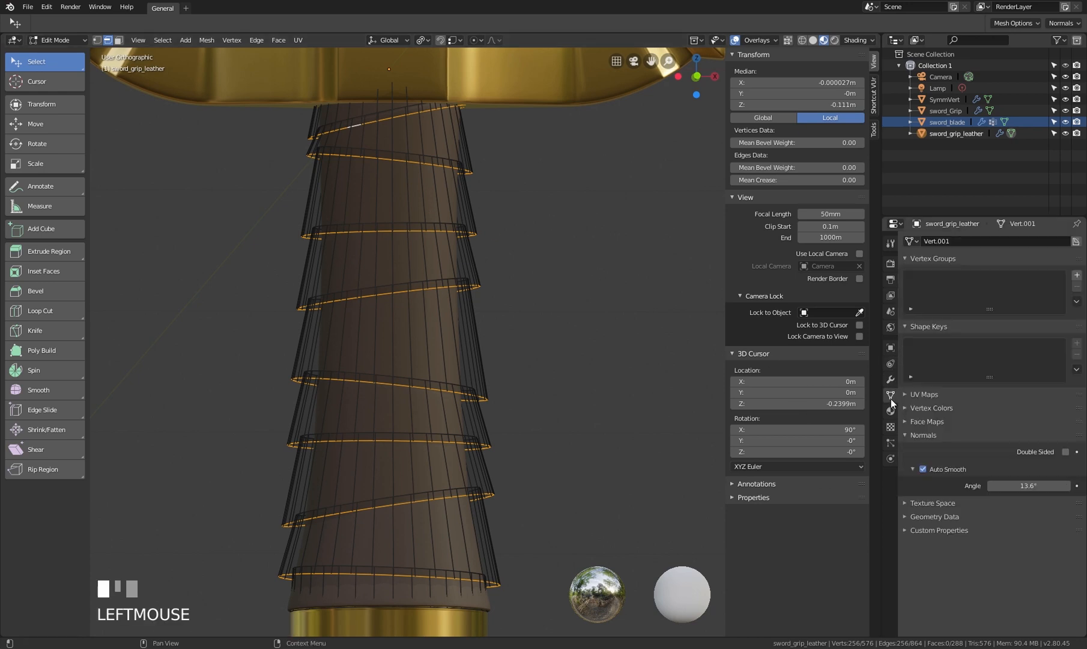
pyautogui.click(1077, 276)
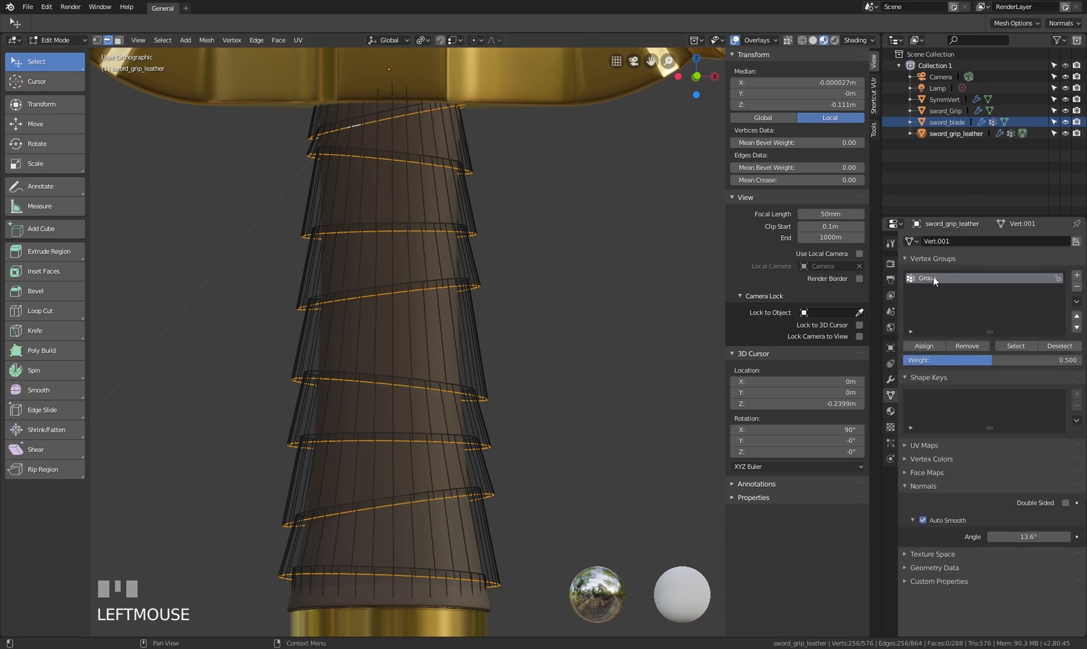
pyautogui.doubleClick(934, 278)
pyautogui.write('shrinkwrap')
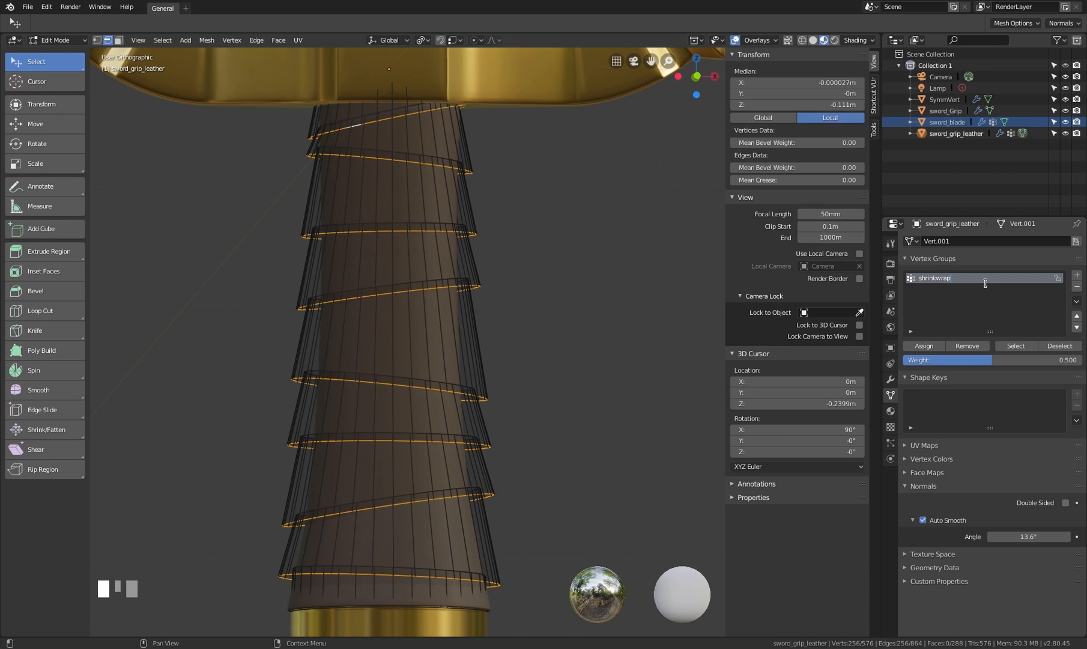
pyautogui.press('Return')
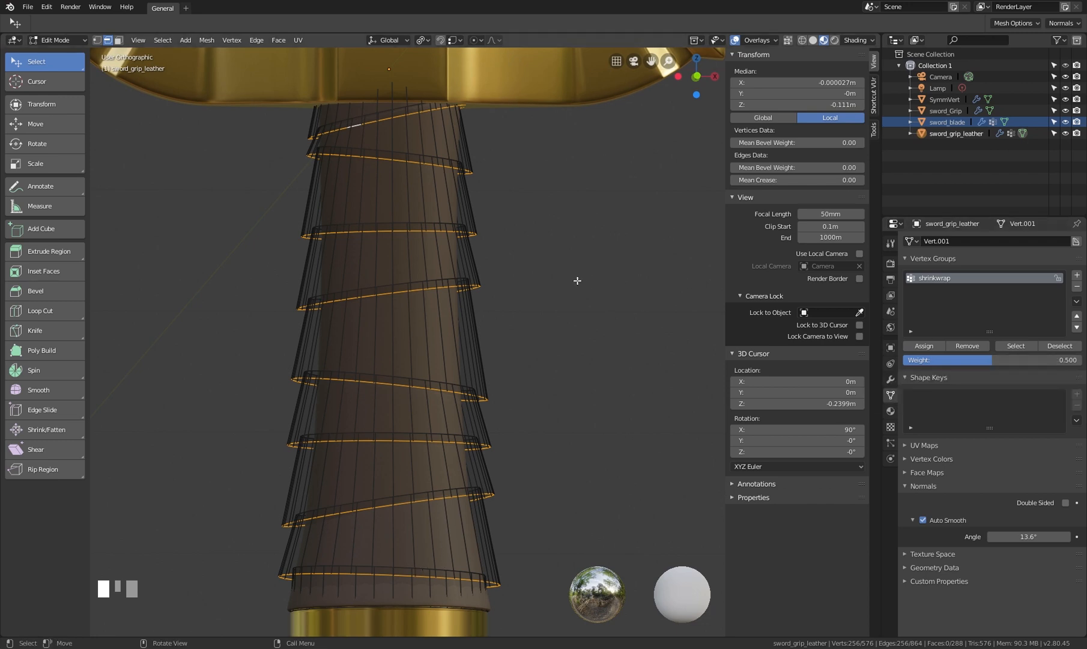
pyautogui.click(923, 346)
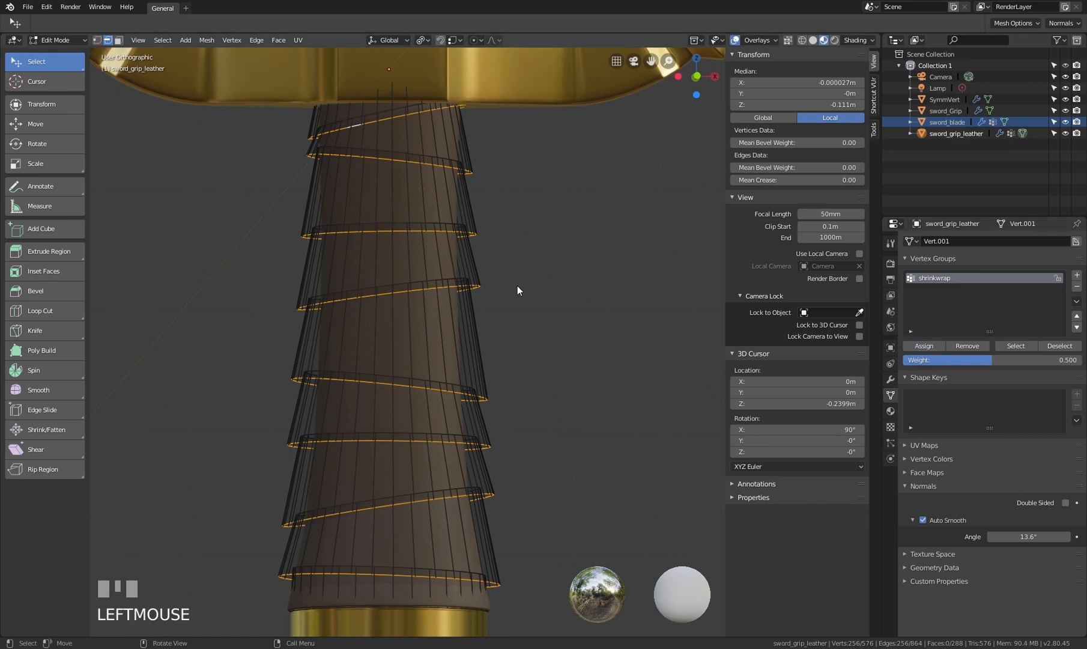
# In Object Mode, limit the Shrinkwrap modifier to the shrinkwrap vertex group
pyautogui.press('Tab')
pyautogui.moveTo(435, 292); pyautogui.dragTo(430, 279, button='middle')
pyautogui.click(890, 379)
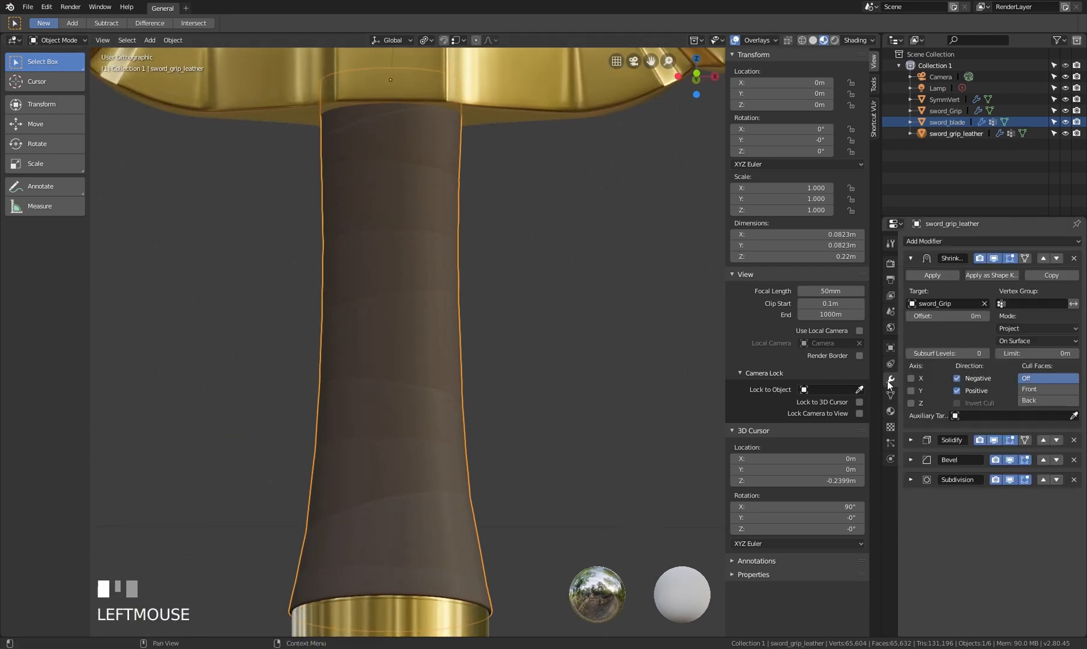
pyautogui.click(1018, 304)
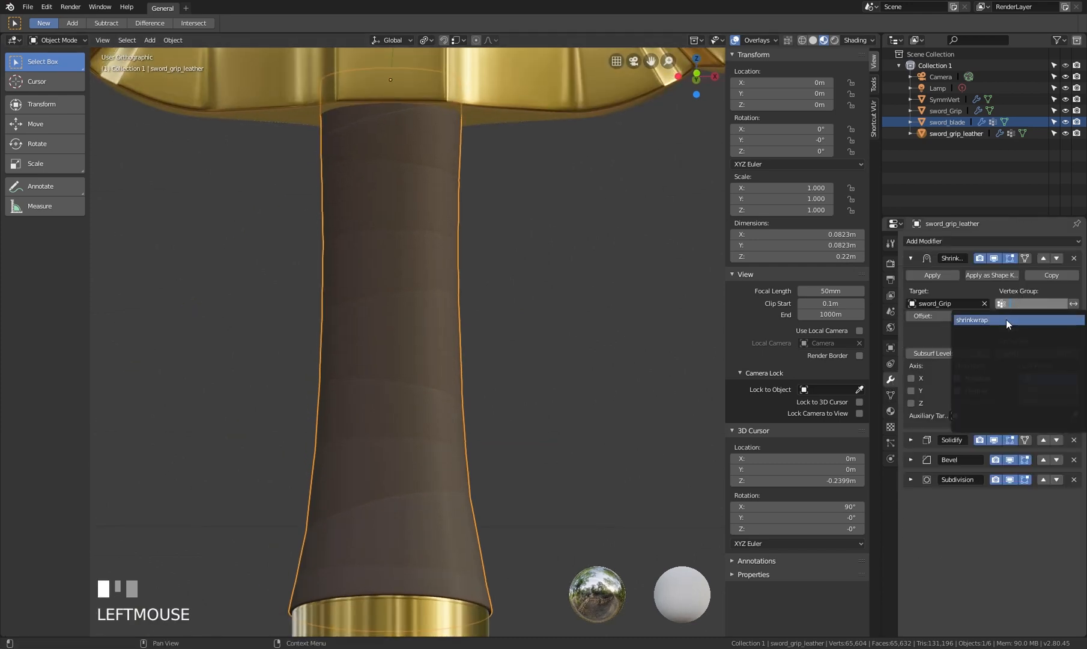
pyautogui.click(1007, 320)
pyautogui.moveTo(433, 316); pyautogui.dragTo(418, 296, button='middle')
# In Edit Mode, isolate the leather wrap in local view and select the edge loop around its top rim
pyautogui.press('Tab')
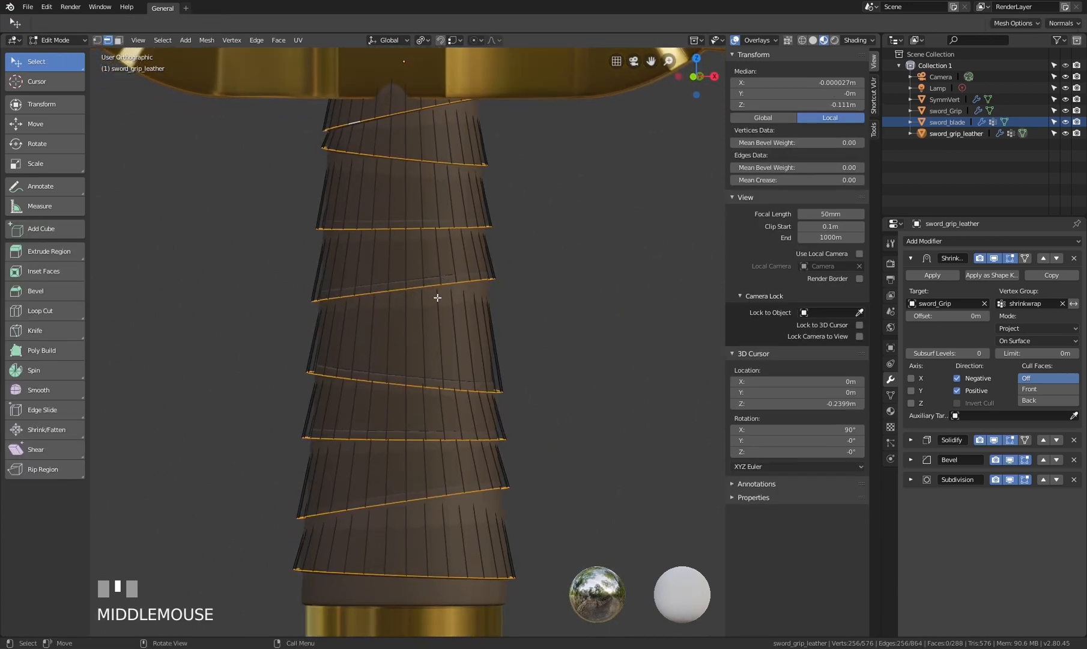
pyautogui.hotkey('ctrl', 'i')
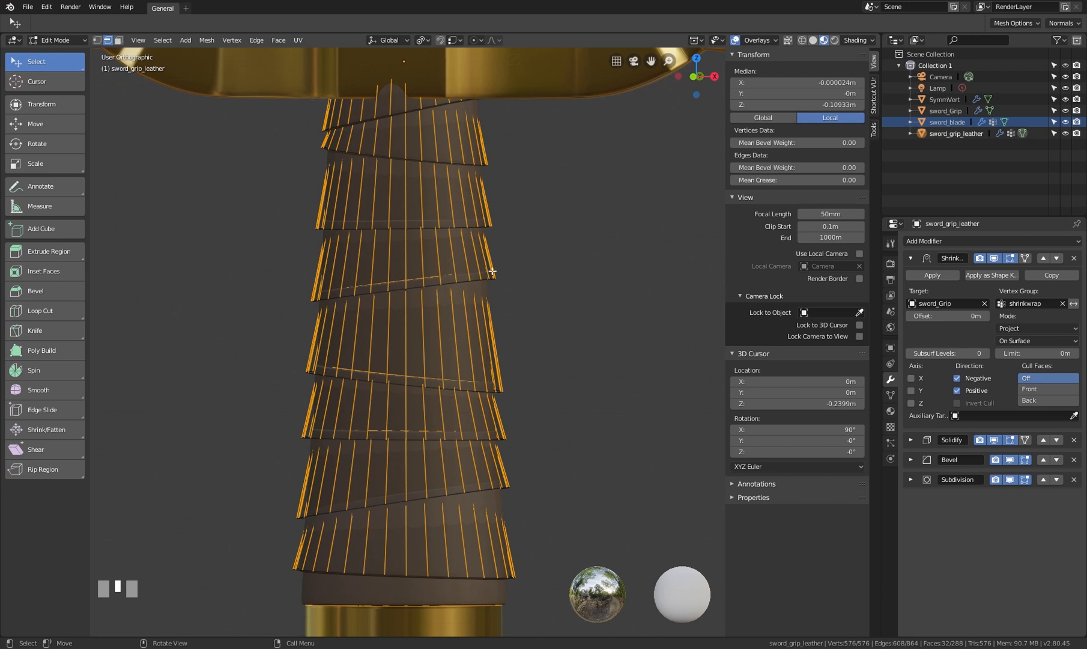
pyautogui.press('KP_Divide')
pyautogui.scroll(2, 444, 133)
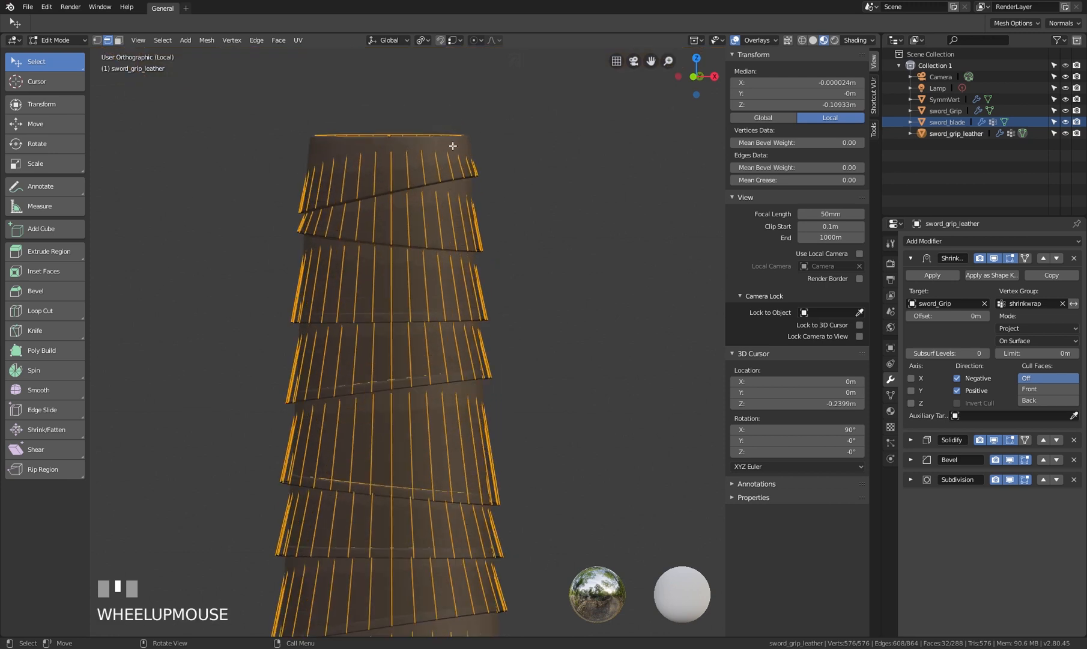
pyautogui.keyDown('shift'); pyautogui.moveTo(444, 133); pyautogui.dragTo(480, 151, button='middle'); pyautogui.keyUp('shift')
pyautogui.click(432, 174)
pyautogui.keyDown('alt'); pyautogui.keyDown('shift'); pyautogui.click(435, 165); pyautogui.keyUp('shift'); pyautogui.keyUp('alt')
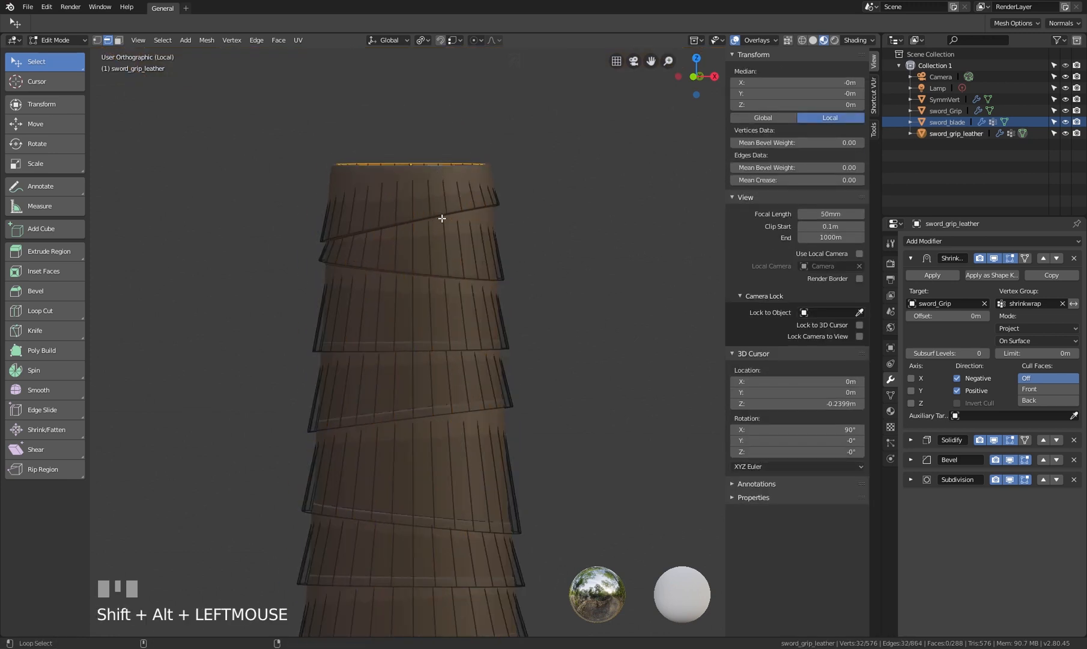
# Switch to wireframe shading and turn off the viewport display of the Subdivision, Bevel and Solidify modifiers
pyautogui.press('z')
pyautogui.scroll(3, 418, 233)
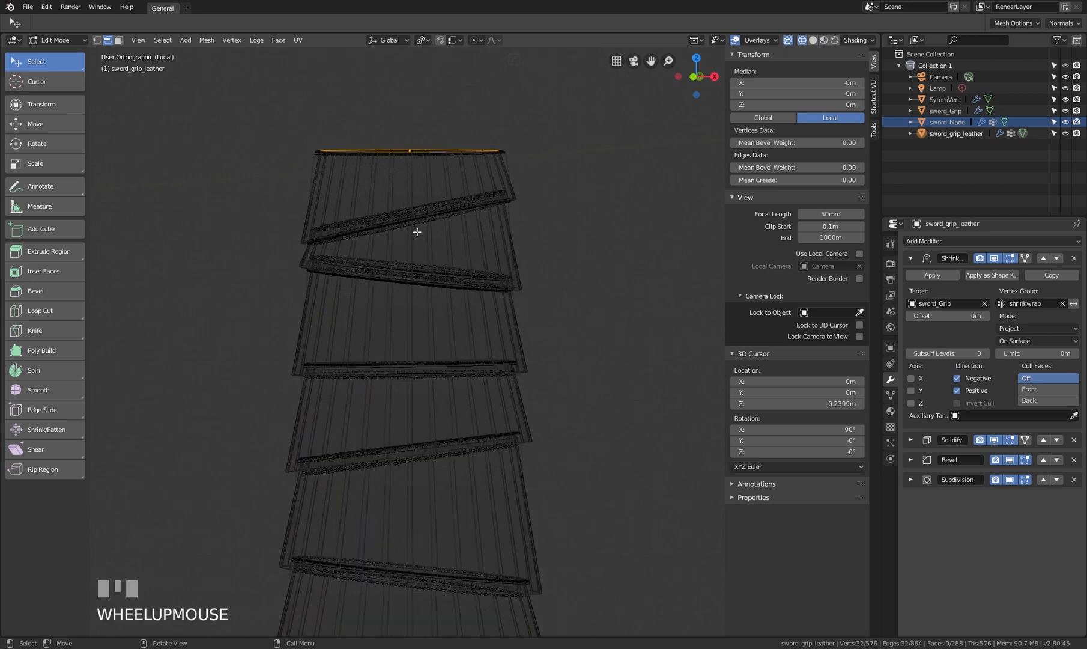
pyautogui.click(914, 260)
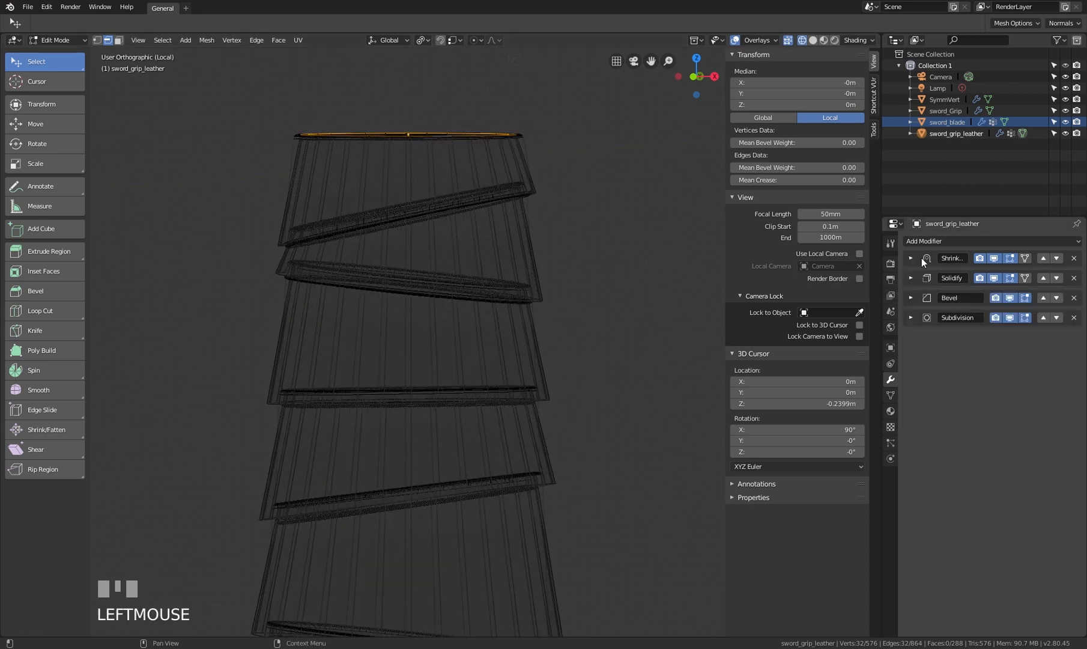
pyautogui.click(1009, 317)
pyautogui.click(1010, 298)
pyautogui.click(994, 278)
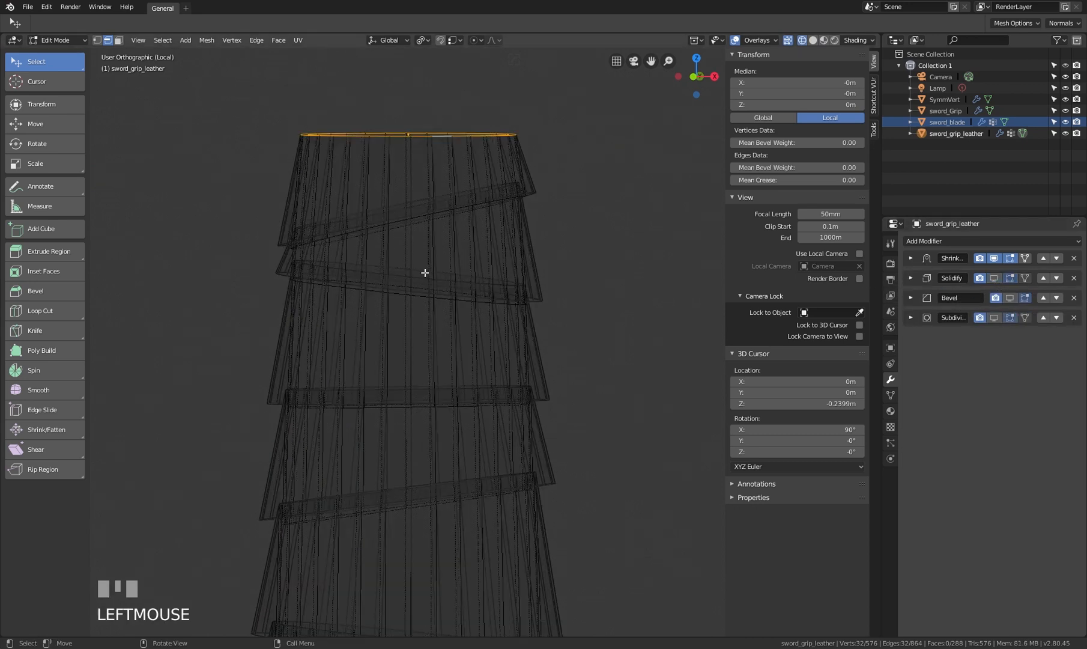
# Add the upper edge loops of the second through seventh leather bands to the top rim selection
pyautogui.keyDown('alt'); pyautogui.keyDown('shift'); pyautogui.click(371, 209); pyautogui.keyUp('shift'); pyautogui.keyUp('alt')
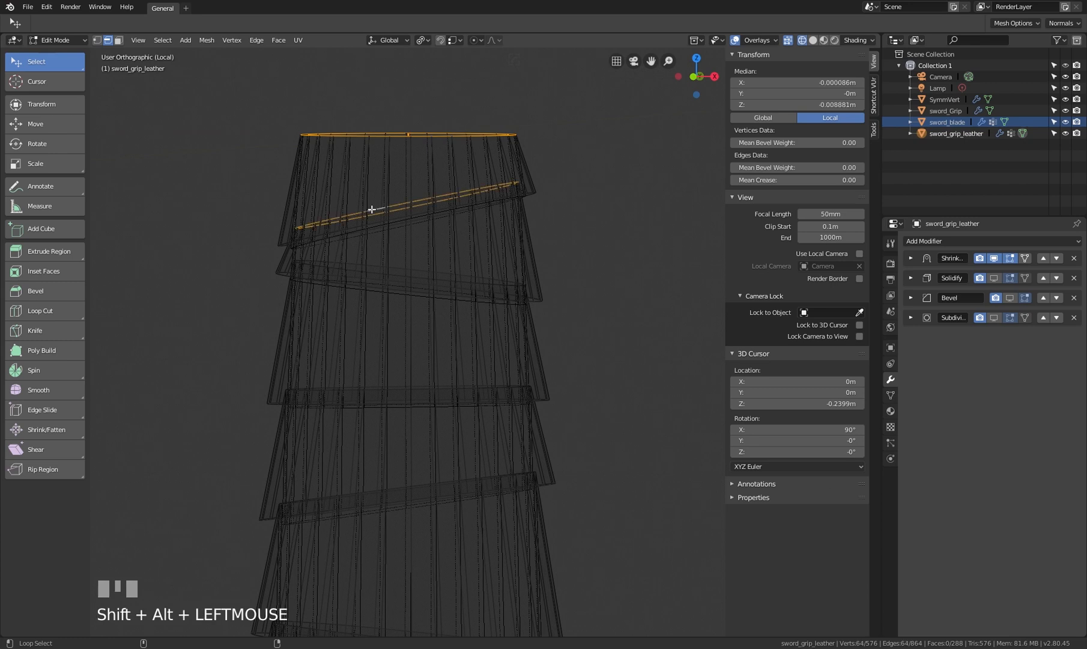
pyautogui.keyDown('alt'); pyautogui.keyDown('shift'); pyautogui.click(380, 269); pyautogui.keyUp('shift'); pyautogui.keyUp('alt')
pyautogui.keyDown('shift'); pyautogui.moveTo(454, 384); pyautogui.dragTo(446, 315, button='middle'); pyautogui.keyUp('shift')
pyautogui.keyDown('alt'); pyautogui.keyDown('shift'); pyautogui.click(377, 321); pyautogui.keyUp('shift'); pyautogui.keyUp('alt')
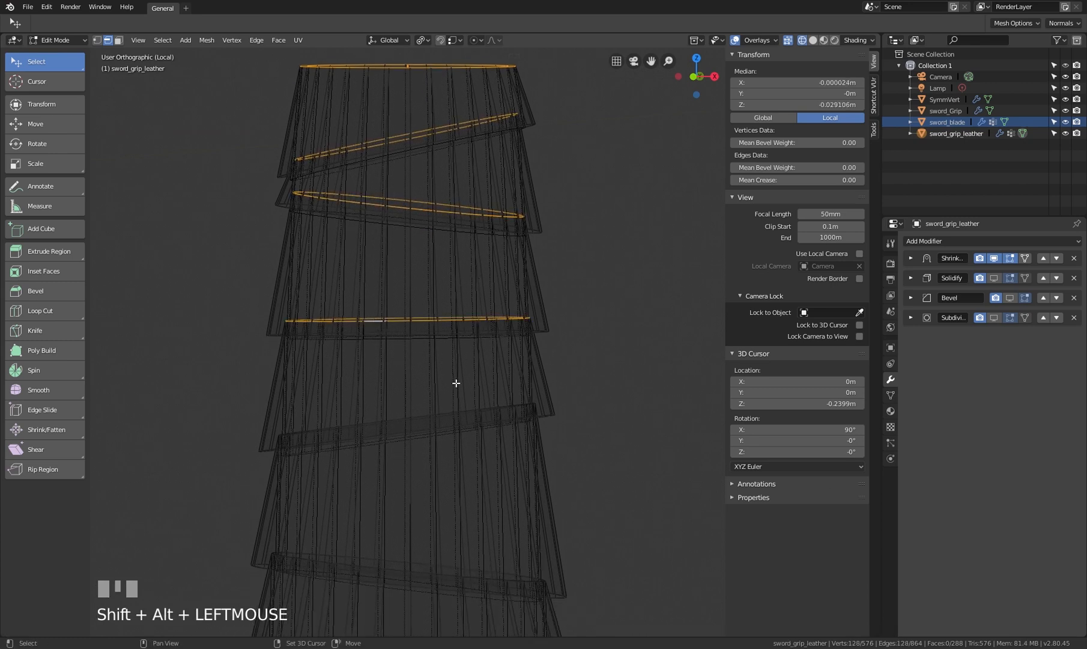
pyautogui.keyDown('shift'); pyautogui.moveTo(456, 383); pyautogui.dragTo(417, 308, button='middle'); pyautogui.keyUp('shift')
pyautogui.keyDown('alt'); pyautogui.keyDown('shift'); pyautogui.click(376, 334); pyautogui.keyUp('shift'); pyautogui.keyUp('alt')
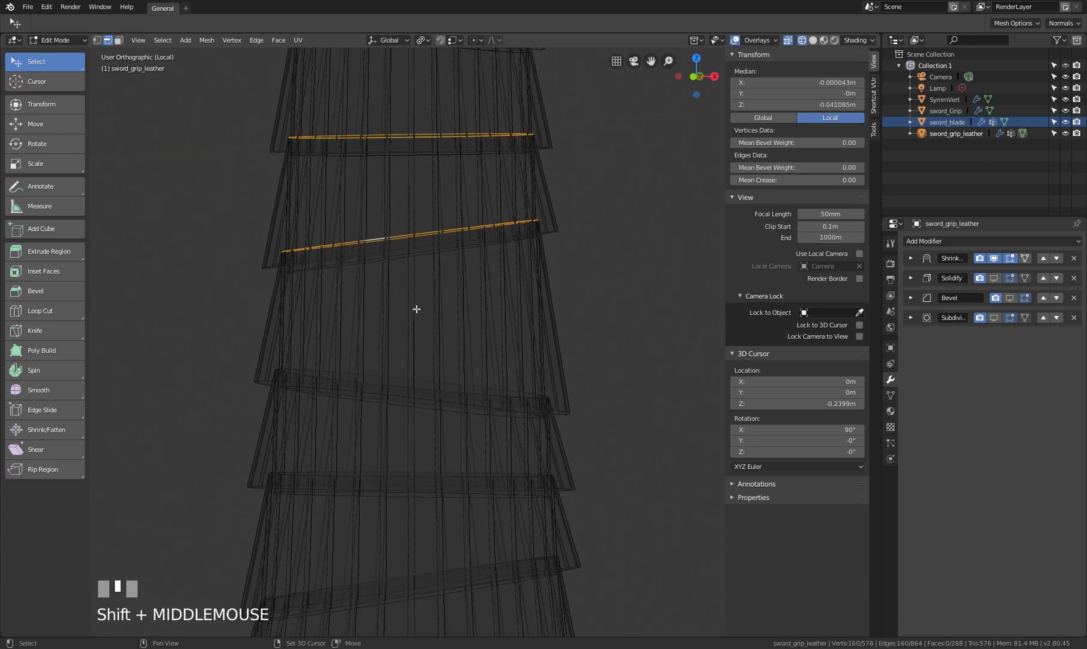
pyautogui.keyDown('alt'); pyautogui.keyDown('shift'); pyautogui.click(378, 376); pyautogui.keyUp('shift'); pyautogui.keyUp('alt')
pyautogui.keyDown('shift'); pyautogui.moveTo(378, 375); pyautogui.dragTo(448, 272, button='middle'); pyautogui.keyUp('shift')
pyautogui.keyDown('alt'); pyautogui.keyDown('shift'); pyautogui.click(413, 351); pyautogui.keyUp('shift'); pyautogui.keyUp('alt')
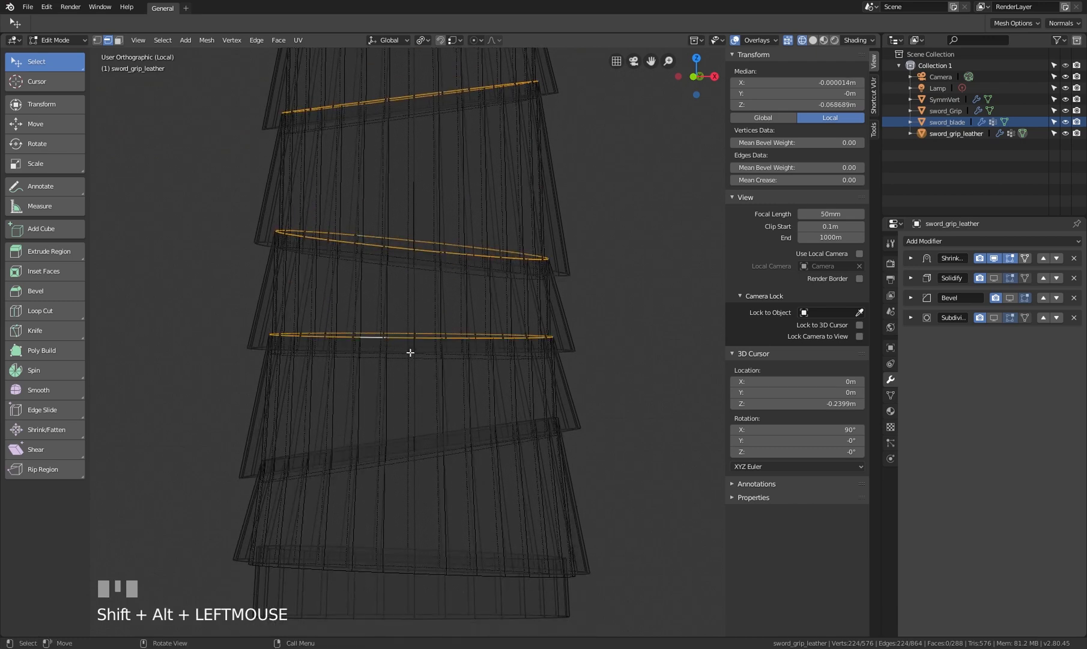
# In front orthographic view, add the upper edge loops of the two lowest leather bands to the selection
pyautogui.press('KP_1')
pyautogui.press('KP_5')
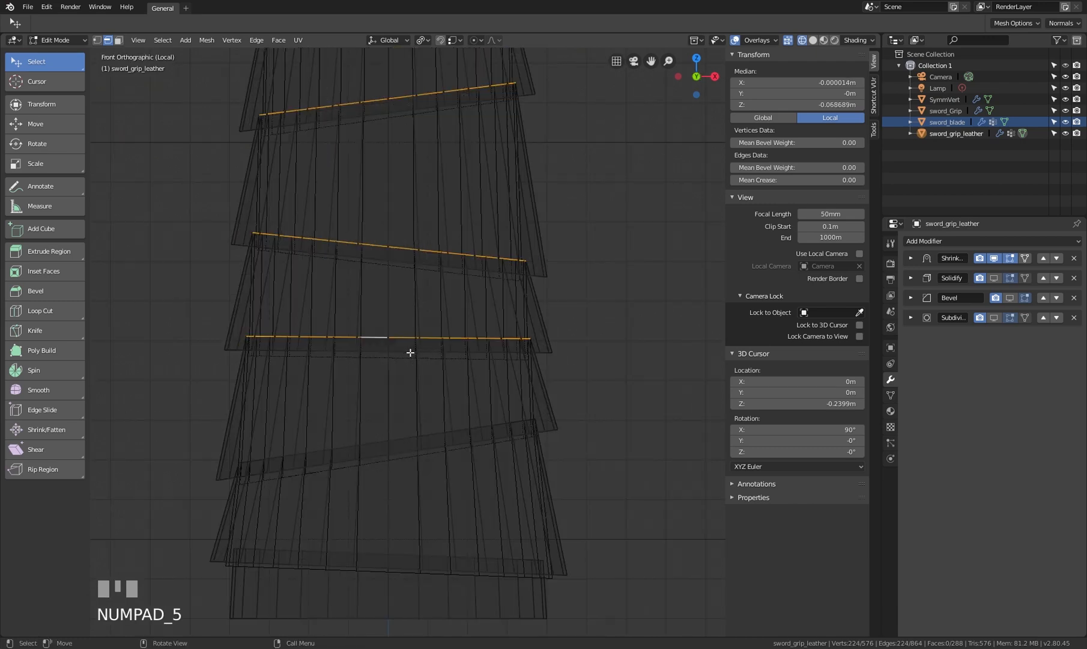
pyautogui.moveTo(410, 353)
pyautogui.keyDown('shift'); pyautogui.mouseDown(button='middle')
pyautogui.moveTo(457, 315)
pyautogui.moveTo(413, 353)
pyautogui.mouseUp(button='middle'); pyautogui.keyUp('shift')
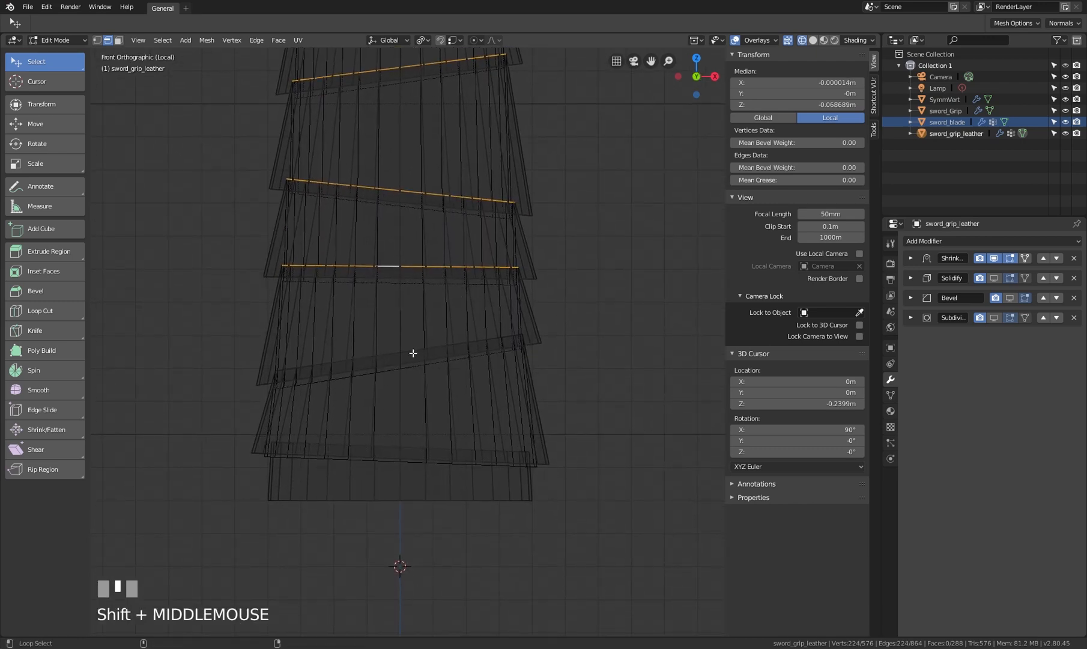
pyautogui.keyDown('alt'); pyautogui.keyDown('shift'); pyautogui.click(417, 449); pyautogui.keyUp('shift'); pyautogui.keyUp('alt')
pyautogui.scroll(-2, 508, 394)
pyautogui.keyDown('shift'); pyautogui.moveTo(522, 368); pyautogui.dragTo(503, 418, button='middle'); pyautogui.keyUp('shift')
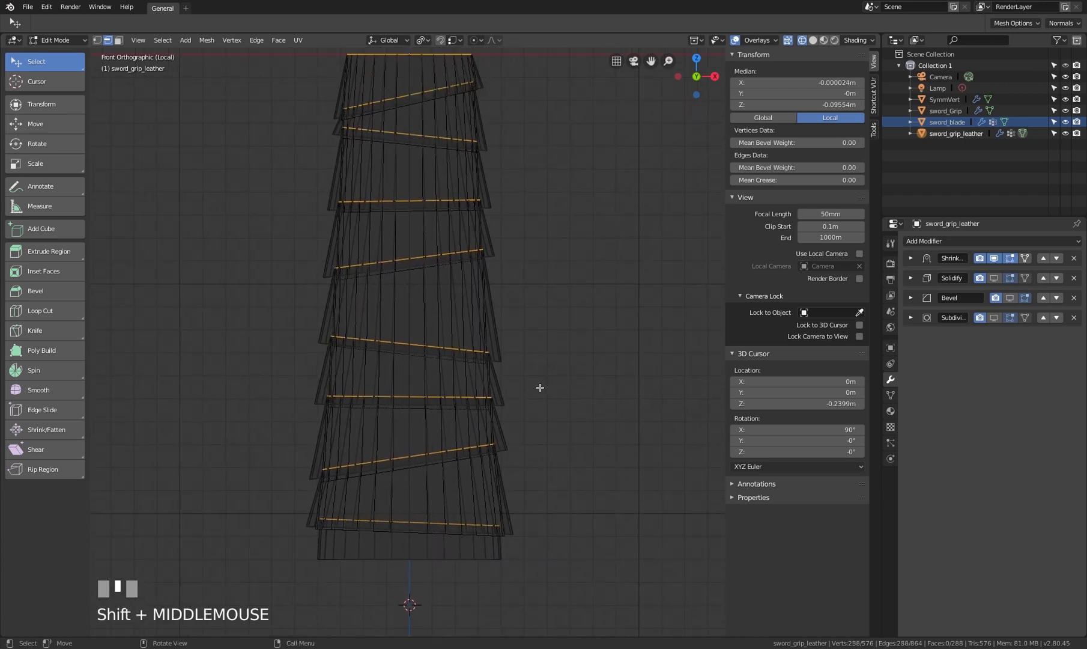
pyautogui.keyDown('shift'); pyautogui.moveTo(539, 344); pyautogui.dragTo(526, 403, button='middle'); pyautogui.keyUp('shift')
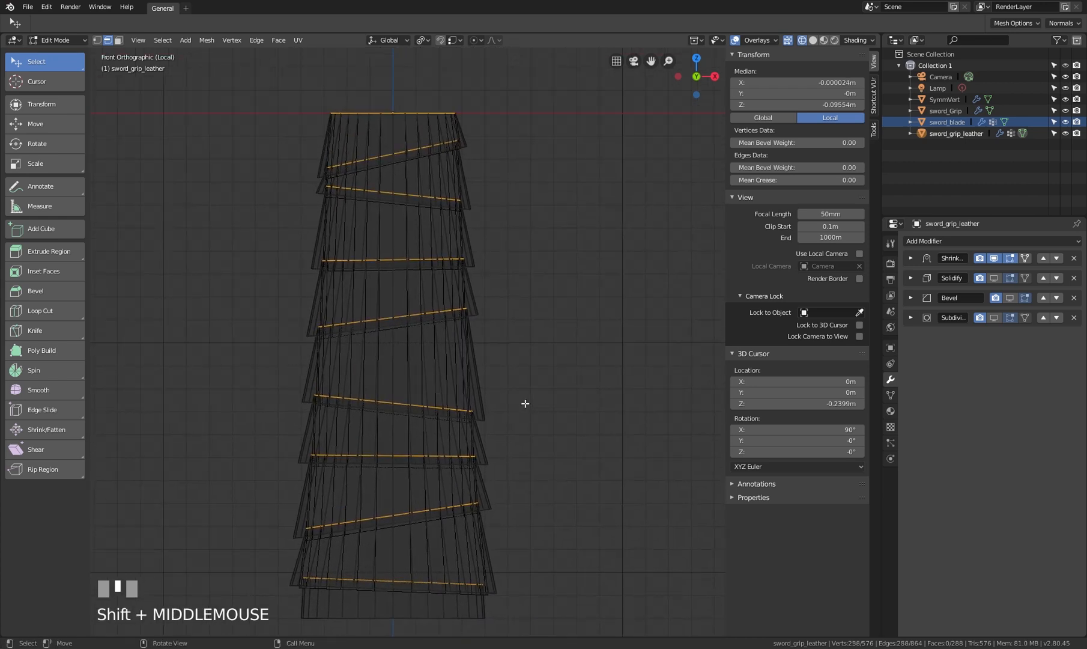
pyautogui.scroll(-1, 525, 402)
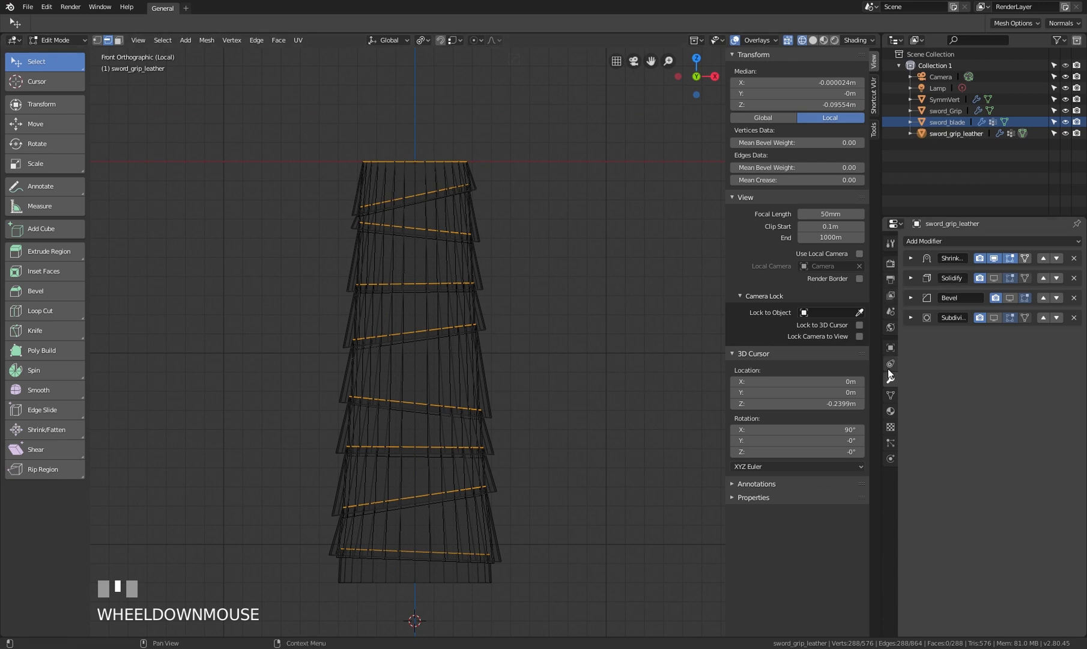
# Assign the selected upper loops to the shrinkwrap vertex group with a weight of 1.000 and return to Object Mode
pyautogui.click(890, 397)
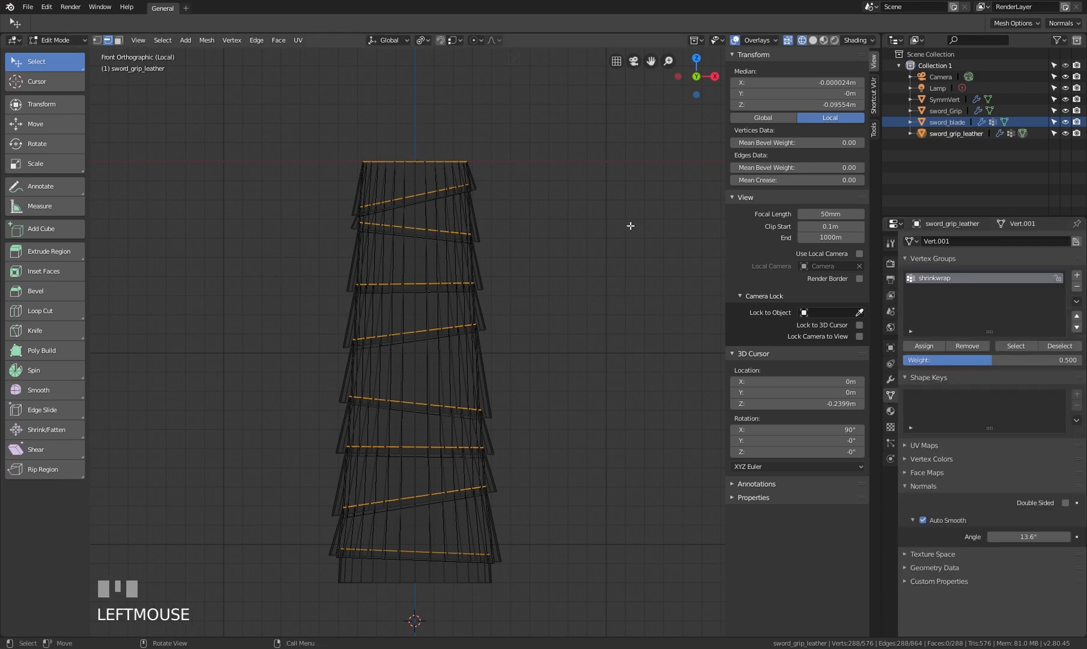
pyautogui.moveTo(1007, 362); pyautogui.dragTo(1081, 360)
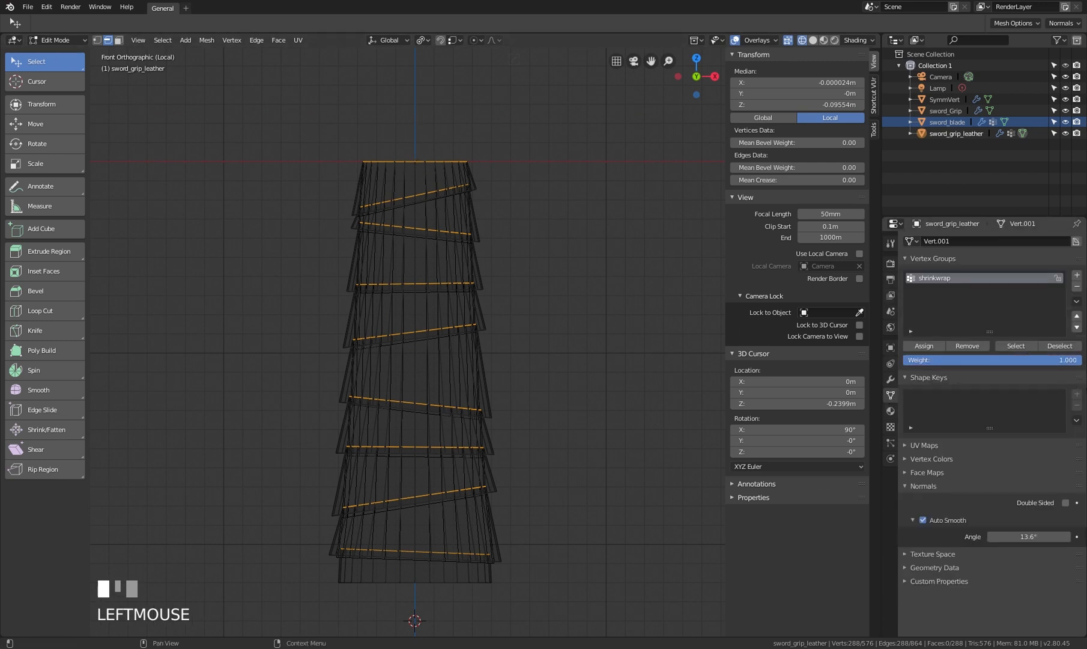
pyautogui.click(942, 347)
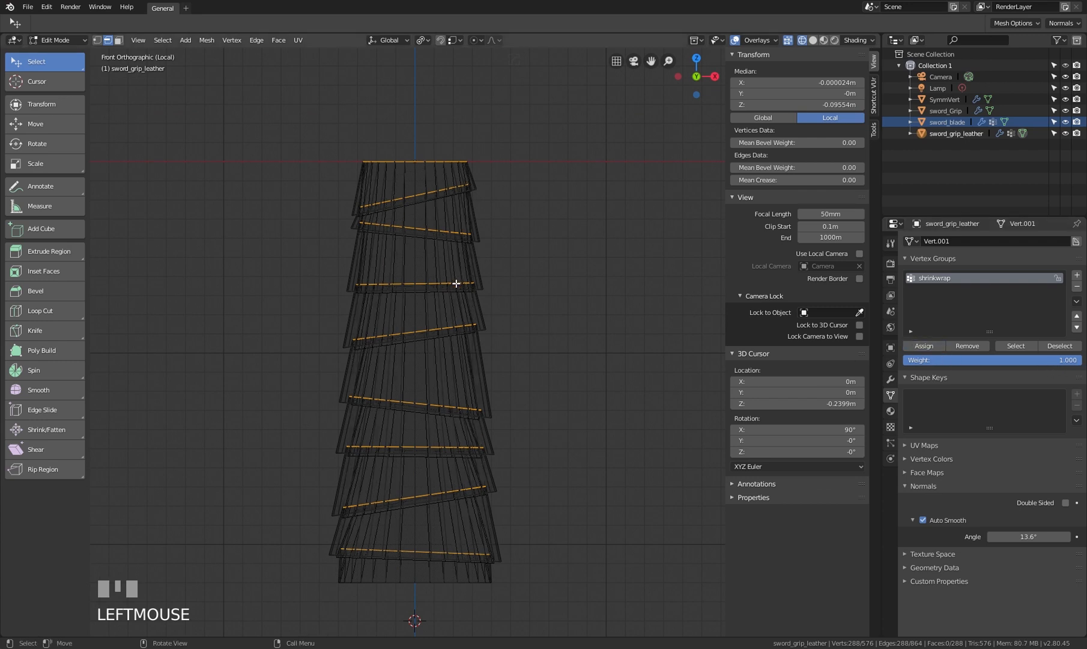
pyautogui.press('Tab')
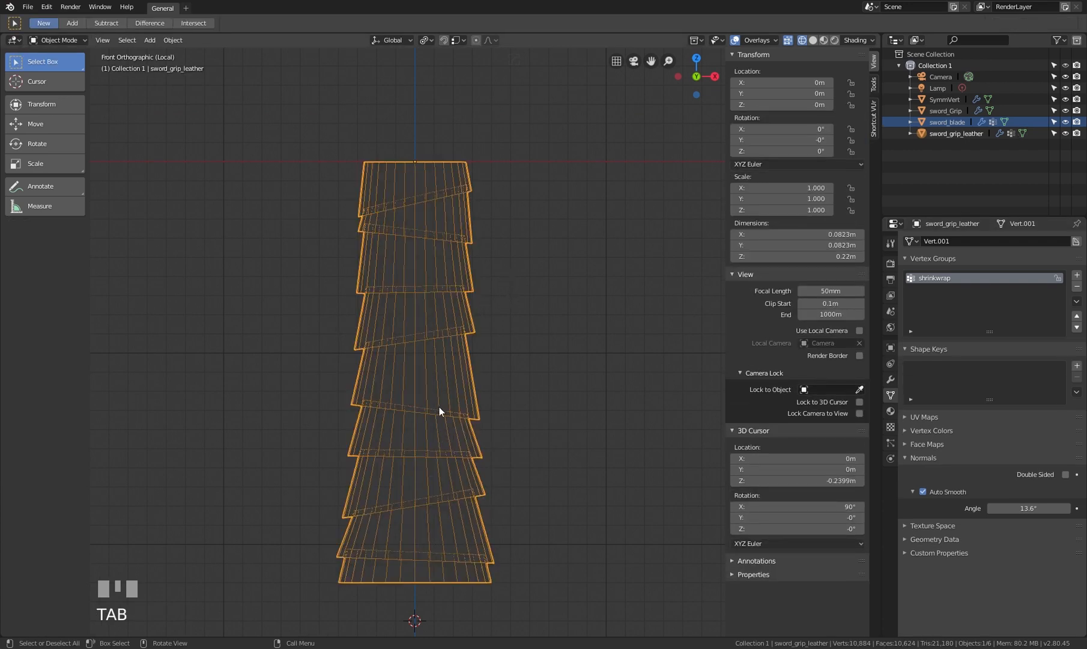
# Display the leather wrap in LookDev shading and exit local view to bring back the rest of the sword
pyautogui.press('z')
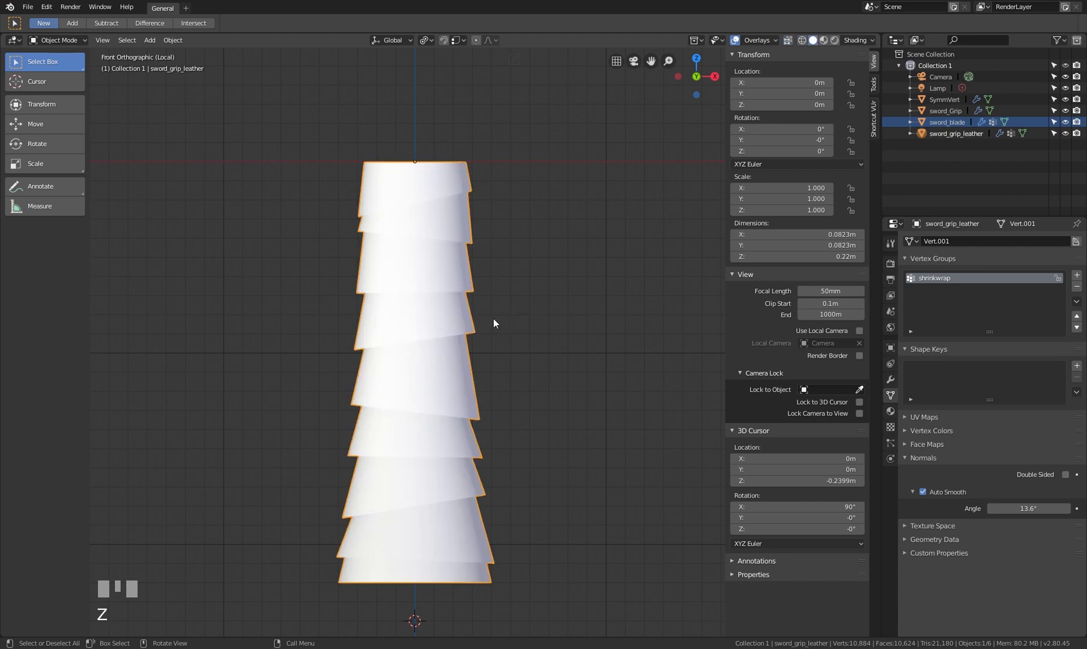
pyautogui.press('z')
pyautogui.moveTo(465, 415)
pyautogui.mouseDown(button='middle')
pyautogui.moveTo(453, 340)
pyautogui.moveTo(459, 347)
pyautogui.mouseUp(button='middle')
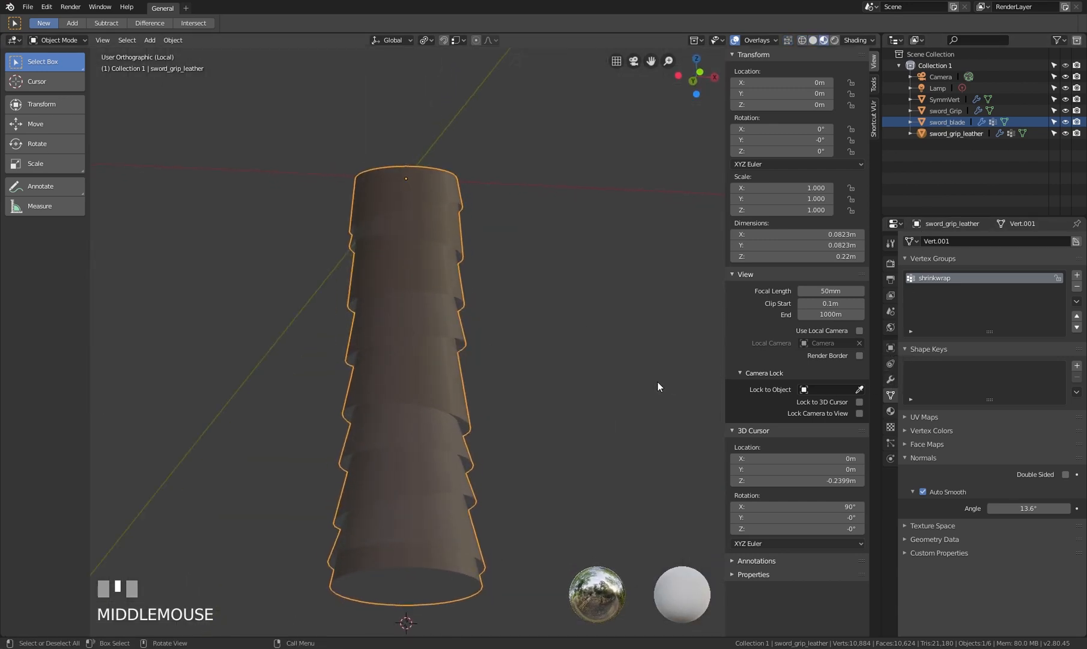
pyautogui.press('KP_Divide')
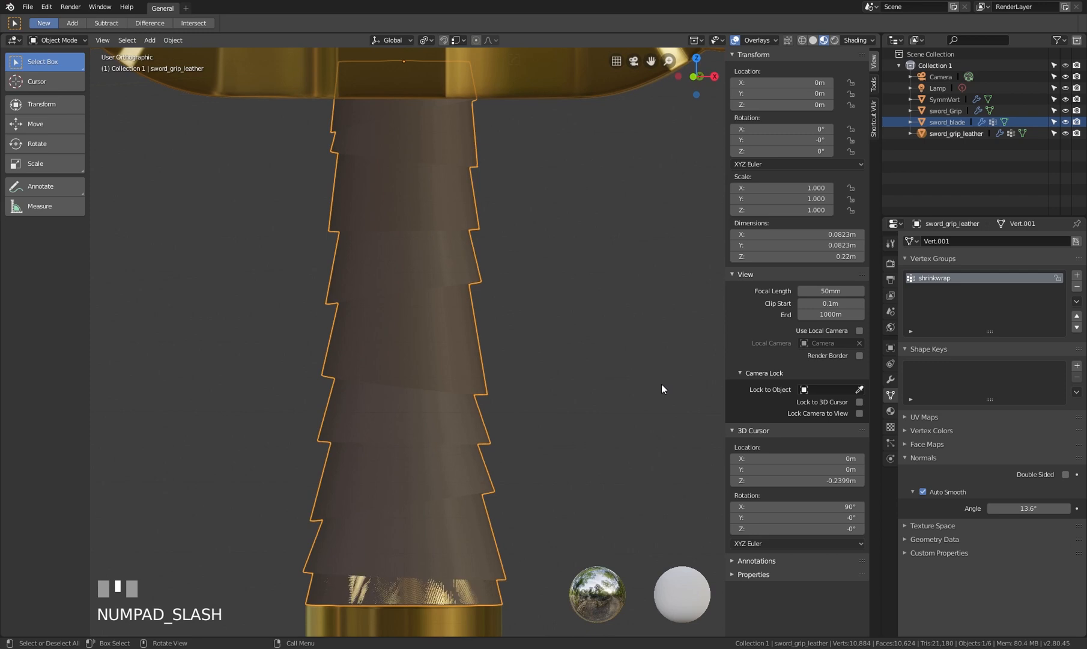
# Turn the viewport display of the Solidify, Bevel and Subdivision modifiers back on and enter Edit Mode
pyautogui.click(895, 378)
pyautogui.click(998, 277)
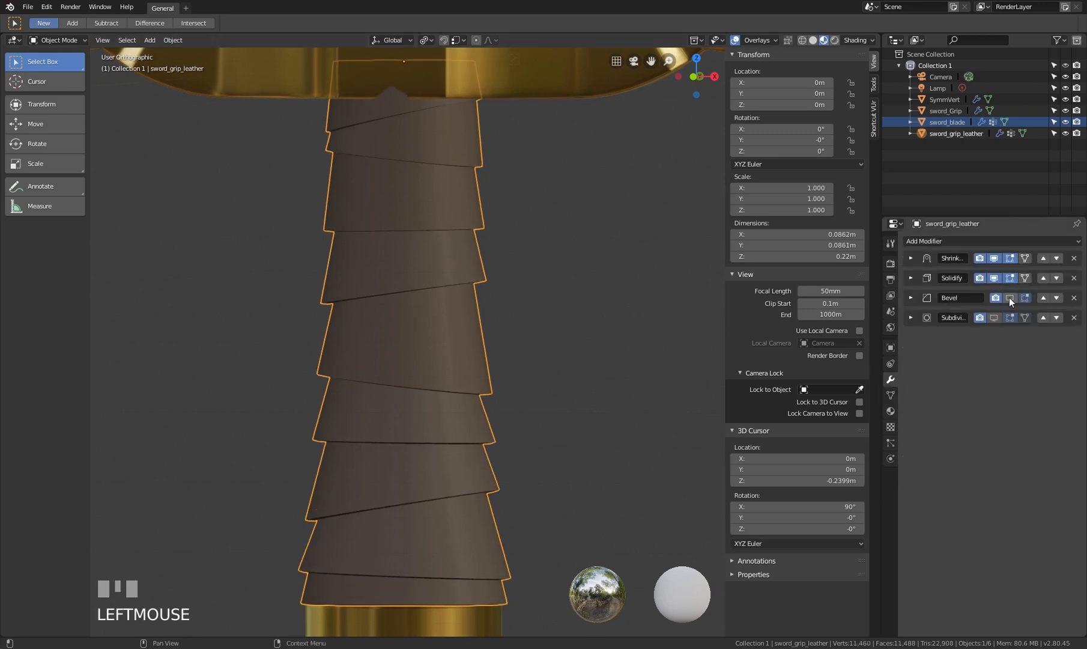
pyautogui.click(1009, 297)
pyautogui.click(1010, 316)
pyautogui.moveTo(438, 353); pyautogui.dragTo(469, 320, button='middle')
pyautogui.press('Tab')
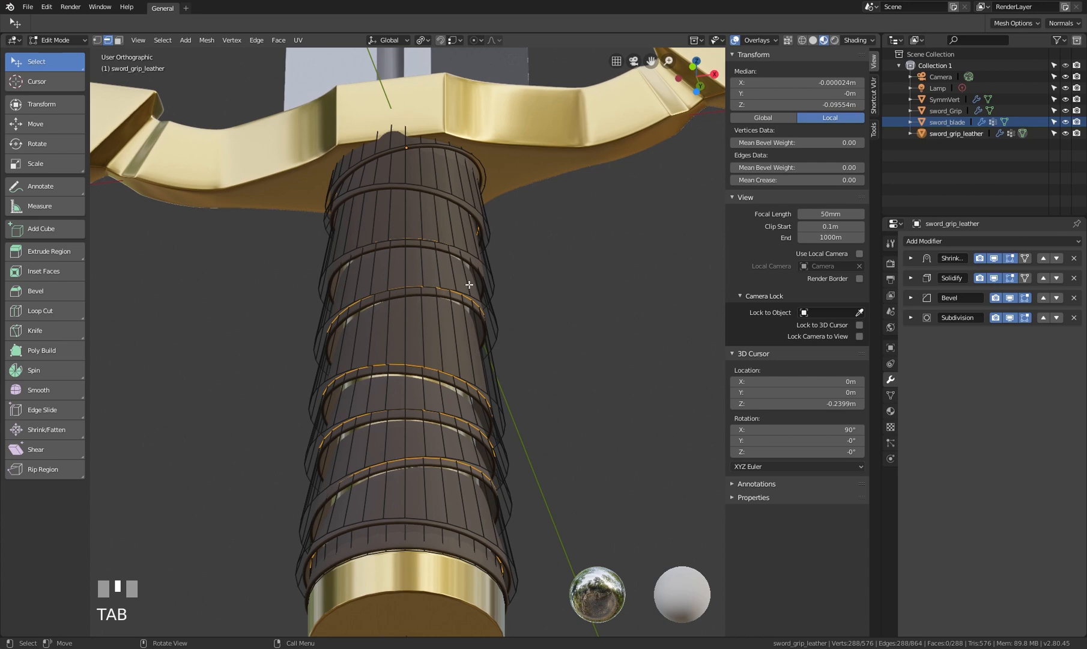
# Try to invert the edge selection on the leather wrap
pyautogui.hotkey('ctrl', 'i')
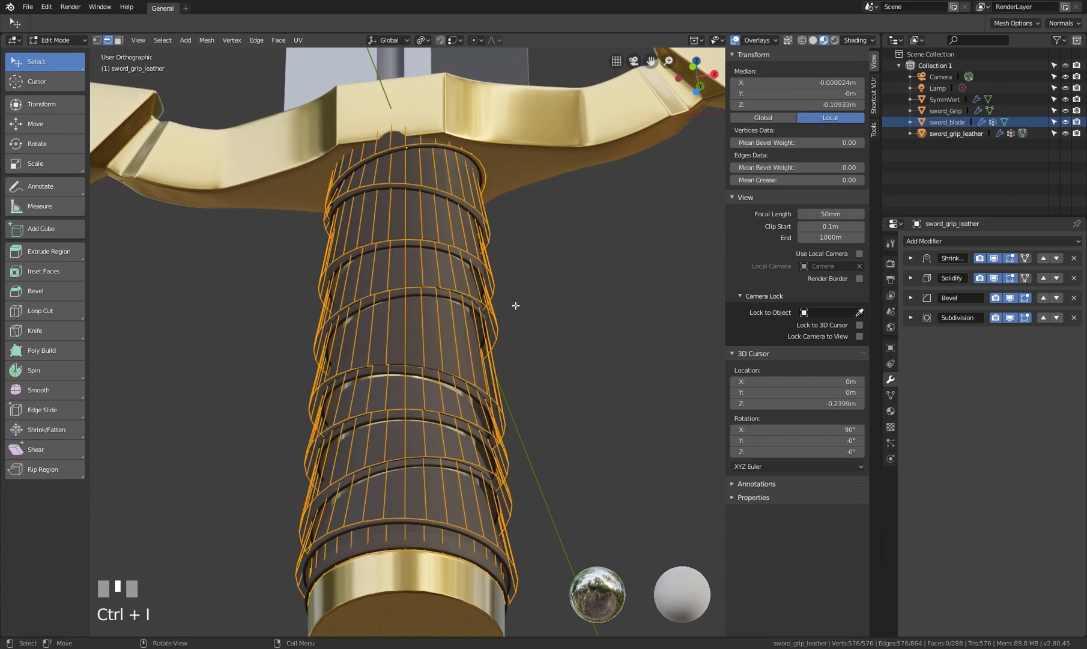
pyautogui.press('Tab')
pyautogui.press('Tab')
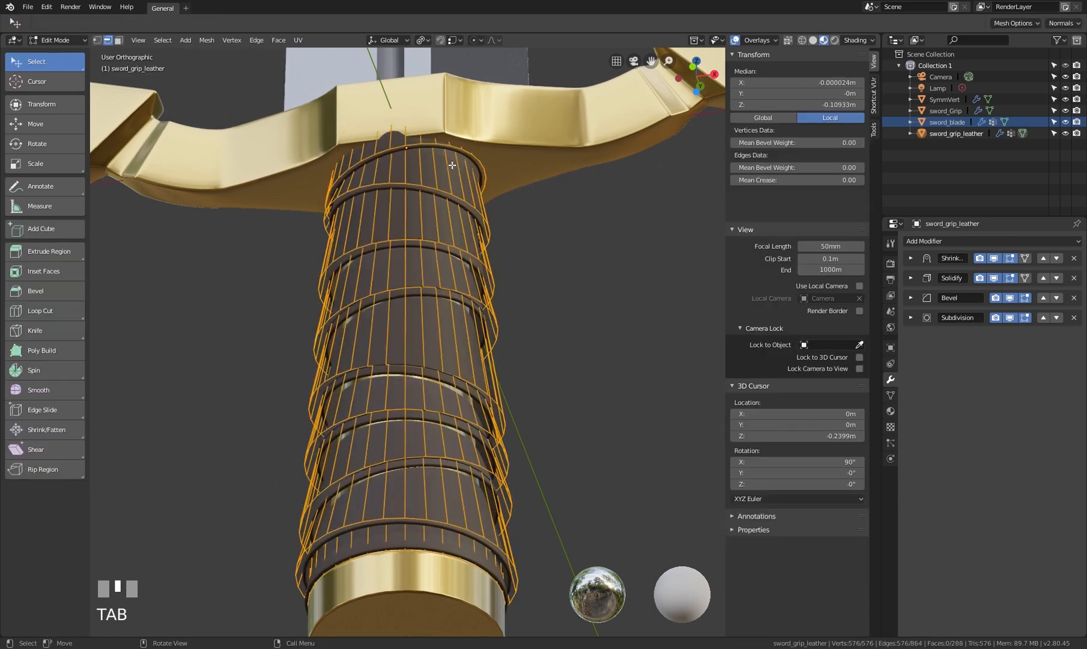
# Clear the selection and select the flared lower edge loops of the leather bands from the guard down to the pommel end
pyautogui.click(442, 144)
pyautogui.keyDown('alt'); pyautogui.keyDown('shift'); pyautogui.click(441, 145); pyautogui.keyUp('shift'); pyautogui.keyUp('alt')
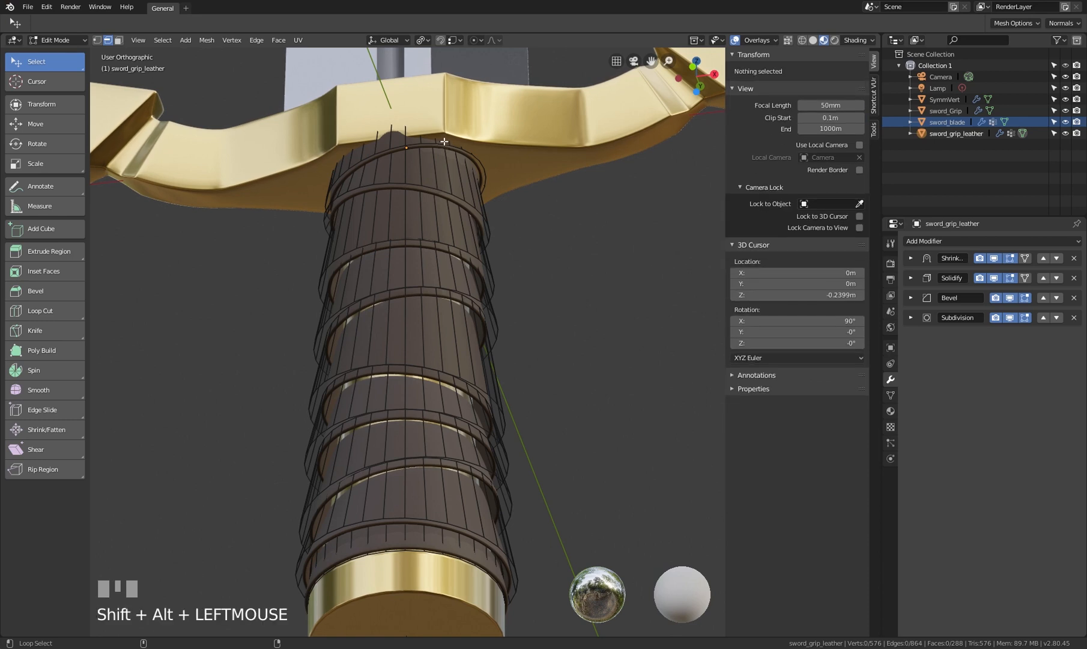
pyautogui.click(445, 146)
pyautogui.keyDown('alt'); pyautogui.keyDown('shift'); pyautogui.click(445, 146); pyautogui.keyUp('shift'); pyautogui.keyUp('alt')
pyautogui.keyDown('alt'); pyautogui.keyDown('shift'); pyautogui.click(446, 186); pyautogui.keyUp('shift'); pyautogui.keyUp('alt')
pyautogui.keyDown('alt'); pyautogui.keyDown('shift'); pyautogui.click(449, 244); pyautogui.keyUp('shift'); pyautogui.keyUp('alt')
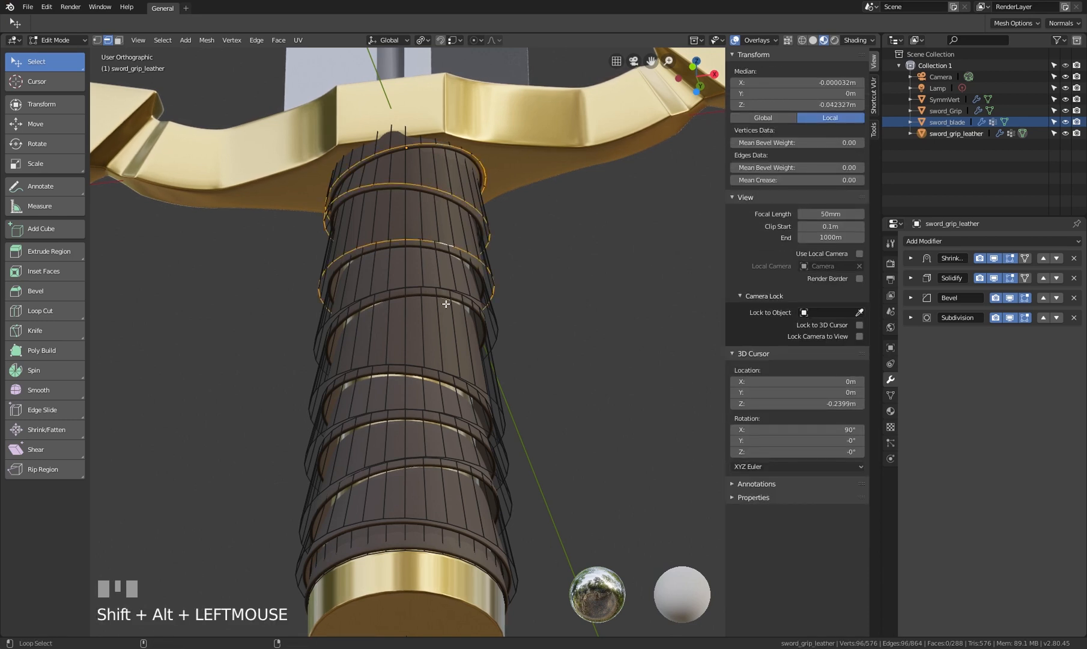
pyautogui.keyDown('alt'); pyautogui.keyDown('shift'); pyautogui.click(447, 286); pyautogui.keyUp('shift'); pyautogui.keyUp('alt')
pyautogui.keyDown('alt'); pyautogui.keyDown('shift'); pyautogui.click(449, 373); pyautogui.keyUp('shift'); pyautogui.keyUp('alt')
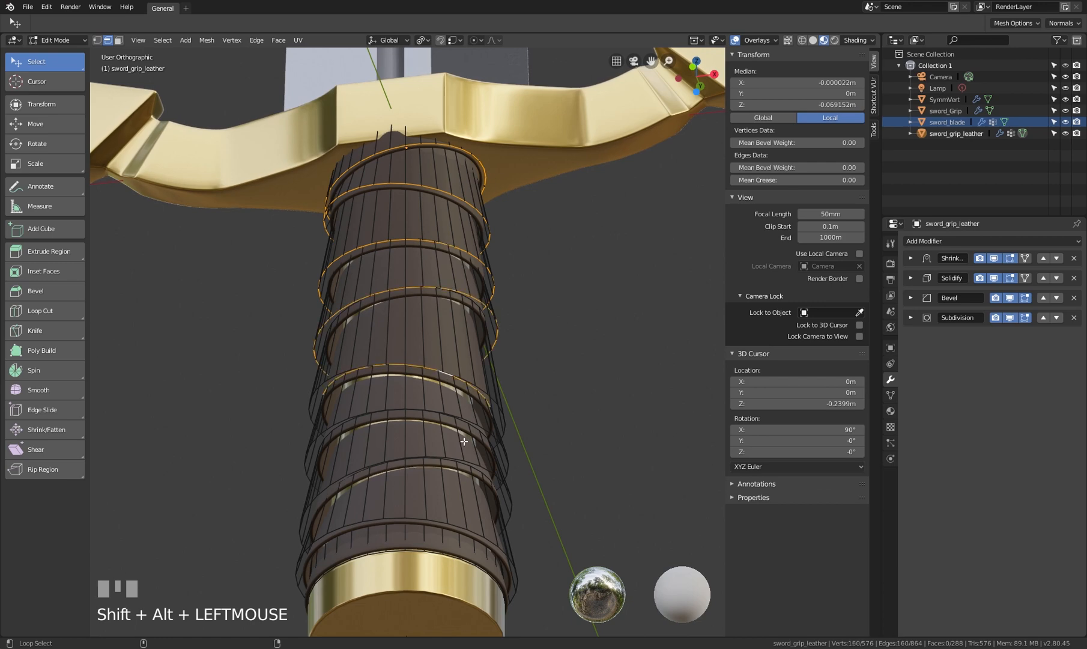
pyautogui.keyDown('alt'); pyautogui.keyDown('shift'); pyautogui.click(454, 420); pyautogui.keyUp('shift'); pyautogui.keyUp('alt')
pyautogui.keyDown('alt'); pyautogui.keyDown('shift'); pyautogui.click(456, 460); pyautogui.keyUp('shift'); pyautogui.keyUp('alt')
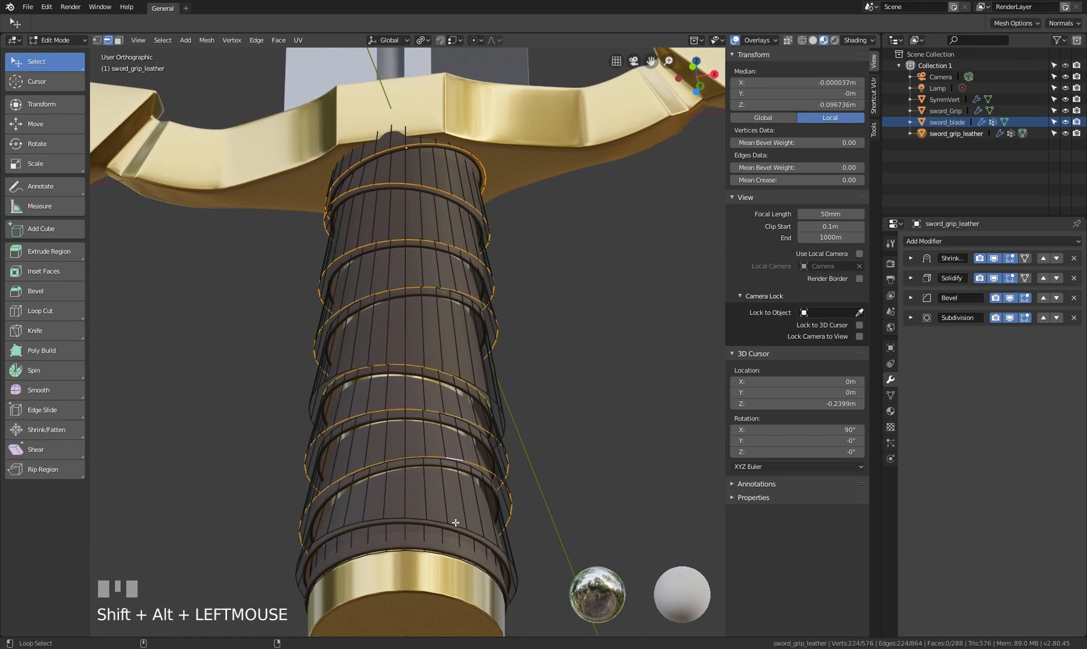
pyautogui.keyDown('alt'); pyautogui.keyDown('shift'); pyautogui.click(466, 526); pyautogui.keyUp('shift'); pyautogui.keyUp('alt')
pyautogui.moveTo(466, 527); pyautogui.dragTo(478, 384, button='middle')
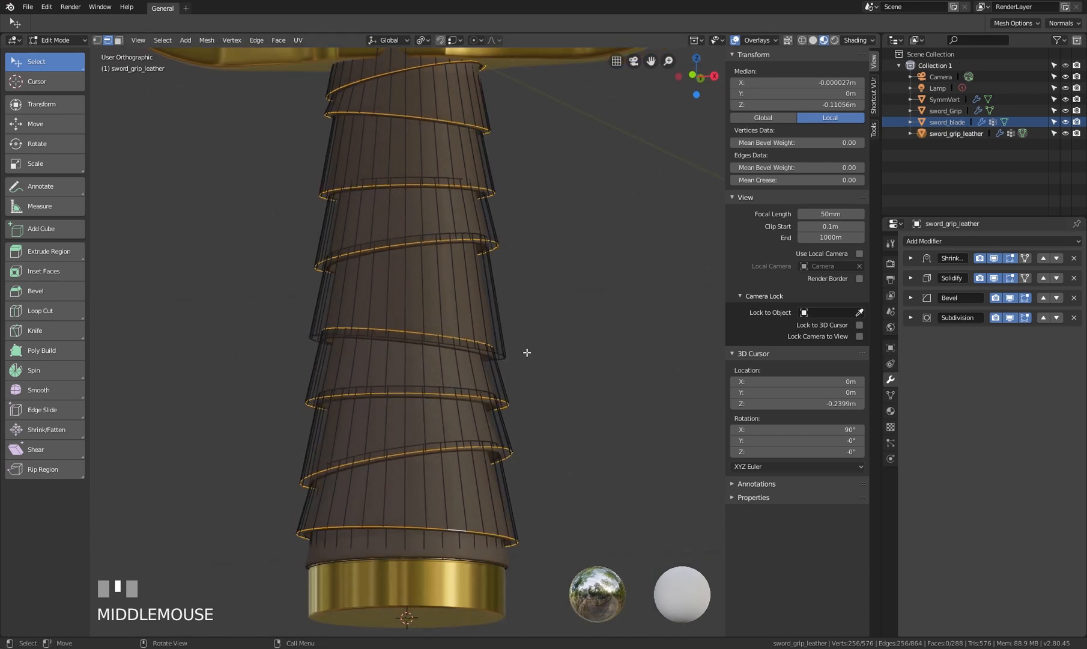
# In vertex select mode, make a vertex on the fourth band's edge active to examine its shrinkwrap weight
pyautogui.press('1')
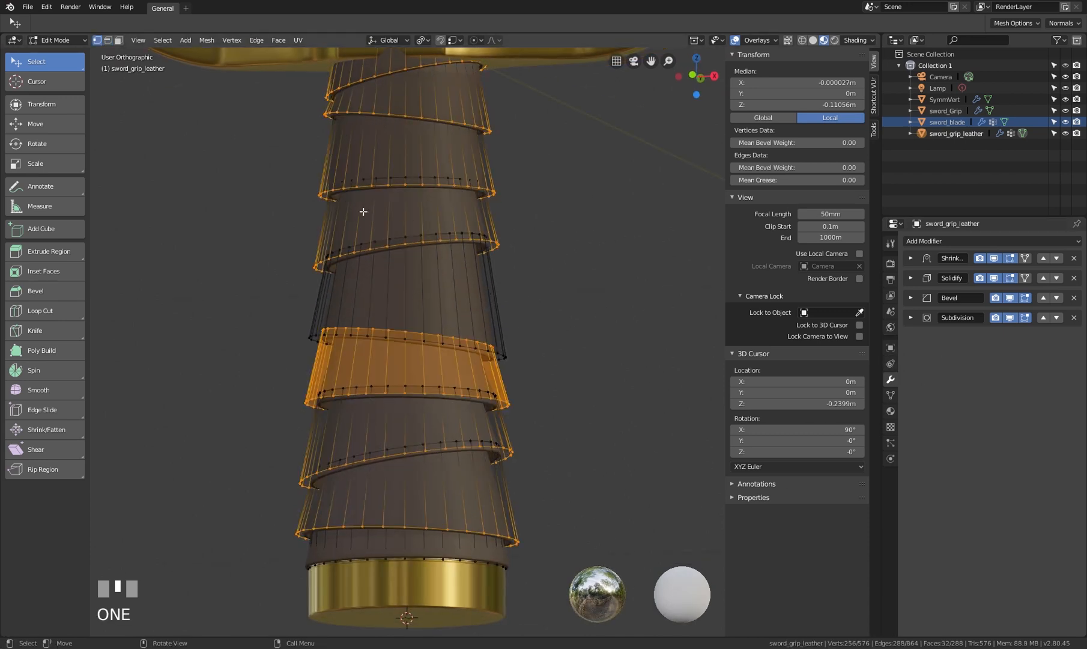
pyautogui.keyDown('shift'); pyautogui.click(476, 247); pyautogui.keyUp('shift')
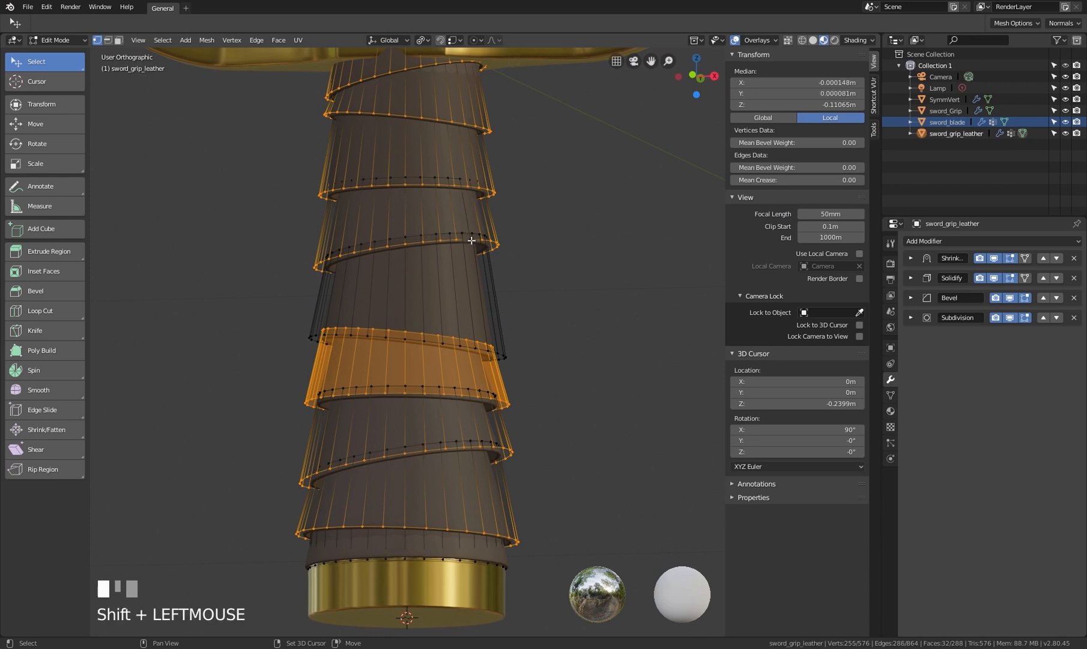
pyautogui.keyDown('shift'); pyautogui.click(471, 241); pyautogui.keyUp('shift')
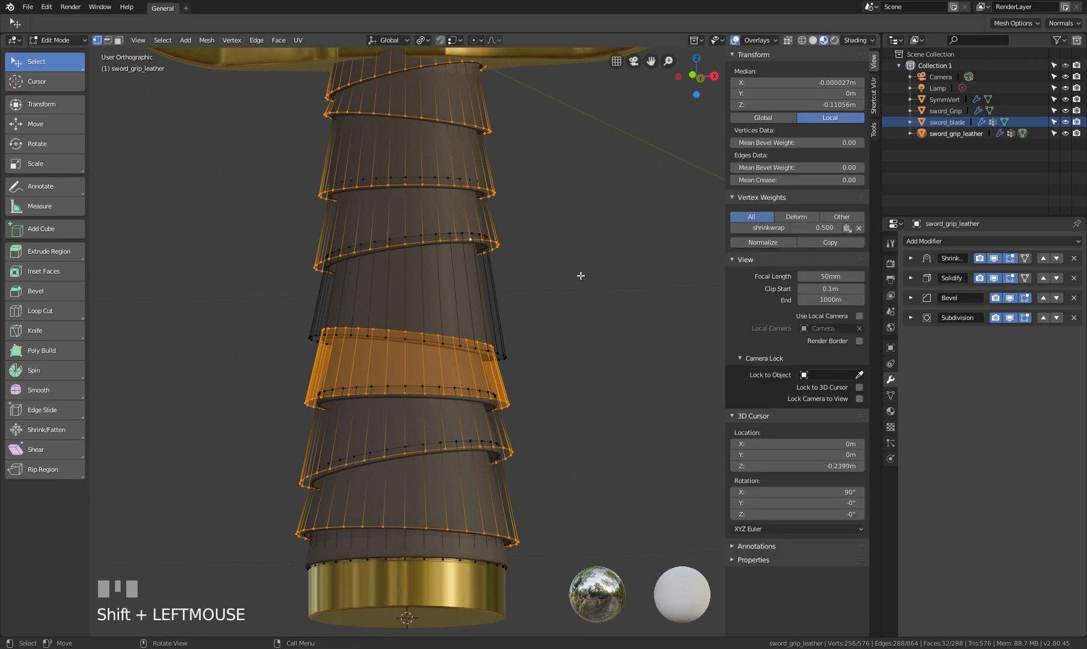
# Deselect the sixth band's upper edge loop and reselect the missing vertices on its flared lower rim
pyautogui.keyDown('ctrl'); pyautogui.keyDown('alt'); pyautogui.keyDown('shift'); pyautogui.click(411, 331); pyautogui.keyUp('shift'); pyautogui.keyUp('alt'); pyautogui.keyUp('ctrl')
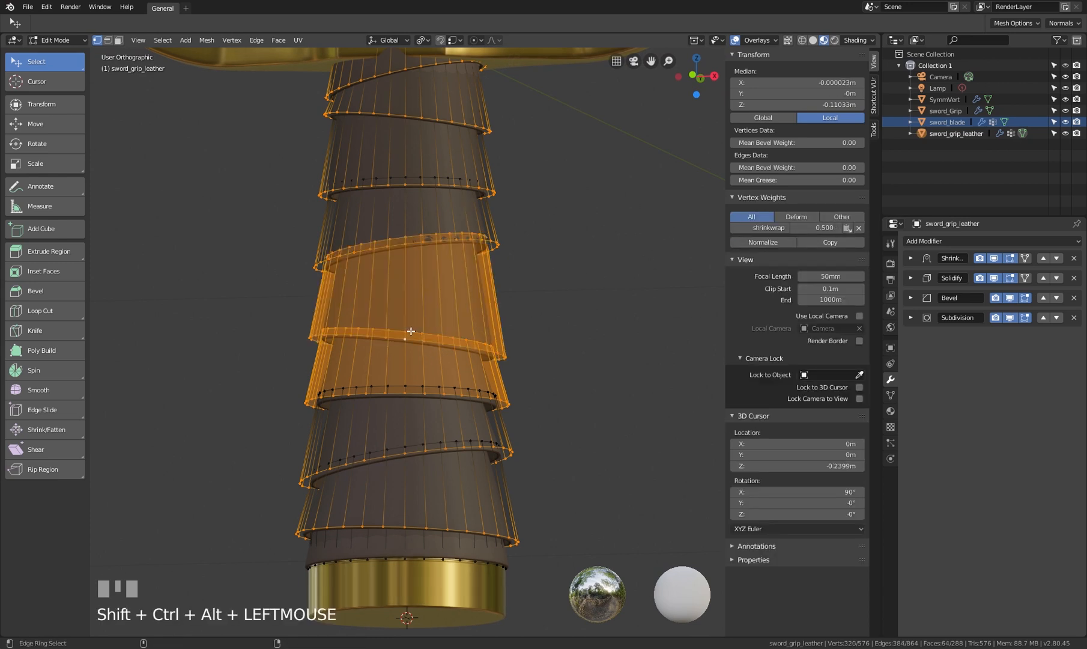
pyautogui.scroll(2, 424, 329)
pyautogui.moveTo(429, 334); pyautogui.dragTo(428, 298, button='middle')
pyautogui.keyDown('ctrl'); pyautogui.keyDown('alt'); pyautogui.keyDown('shift'); pyautogui.click(409, 331); pyautogui.keyUp('shift'); pyautogui.keyUp('alt'); pyautogui.keyUp('ctrl')
pyautogui.keyDown('alt'); pyautogui.keyDown('shift'); pyautogui.click(409, 333); pyautogui.keyUp('shift'); pyautogui.keyUp('alt')
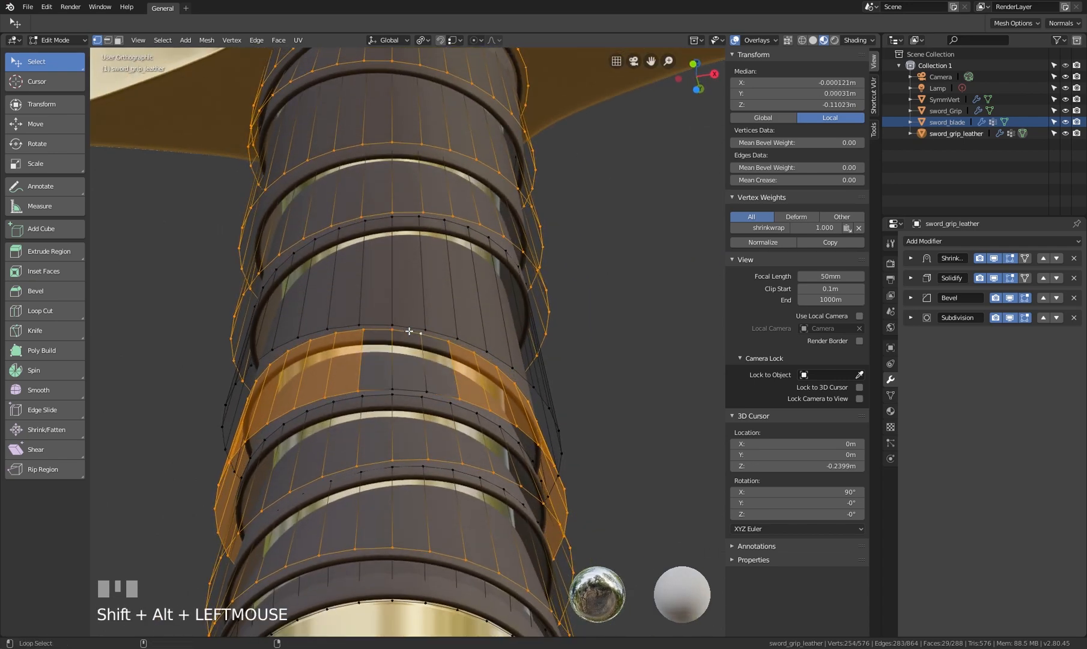
pyautogui.keyDown('shift'); pyautogui.click(394, 389); pyautogui.keyUp('shift')
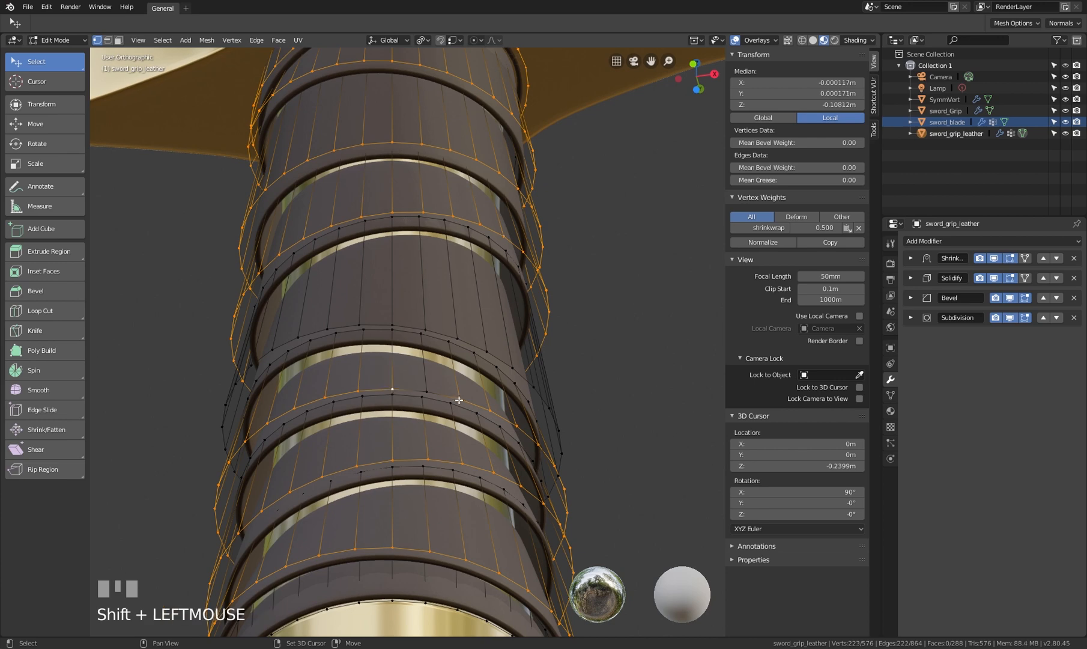
pyautogui.keyDown('shift'); pyautogui.click(424, 391); pyautogui.keyUp('shift')
# Toggle a vertex on the sixth band's lower rim to inspect its shrinkwrap weight
pyautogui.scroll(-1, 450, 407)
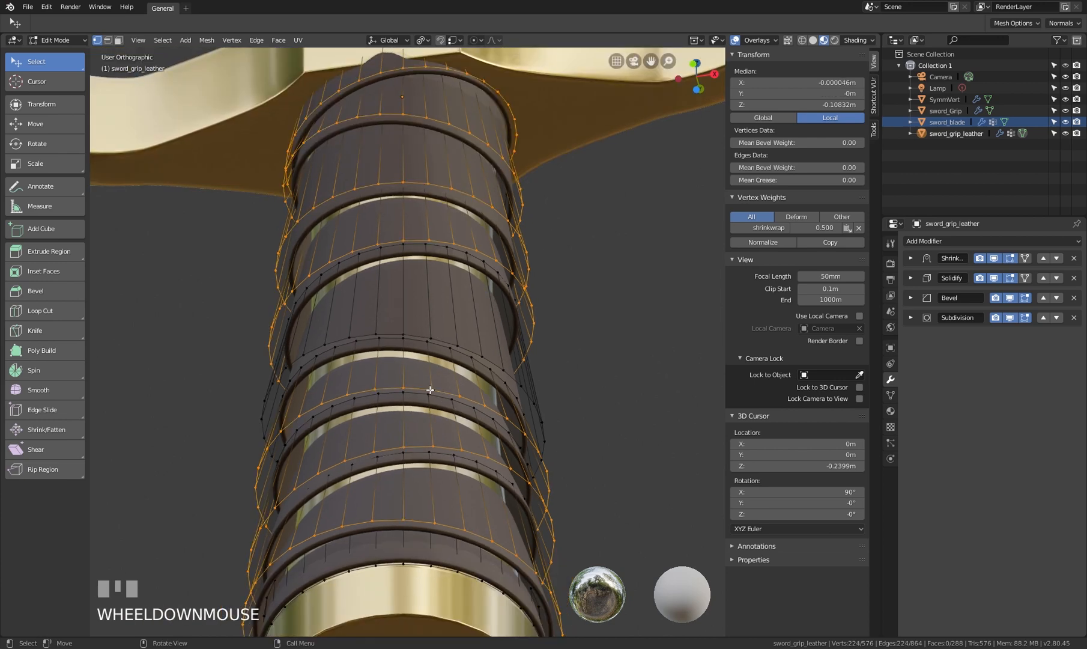
pyautogui.moveTo(430, 390)
pyautogui.mouseDown(button='middle')
pyautogui.moveTo(457, 366)
pyautogui.moveTo(435, 397)
pyautogui.mouseUp(button='middle')
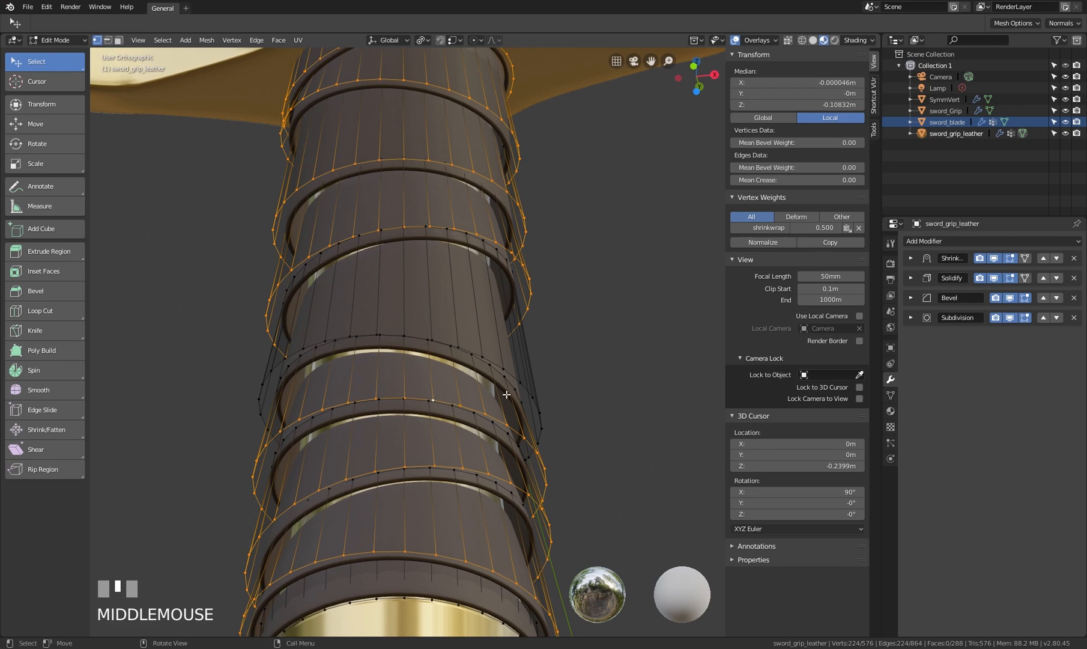
pyautogui.keyDown('shift'); pyautogui.click(433, 400); pyautogui.keyUp('shift')
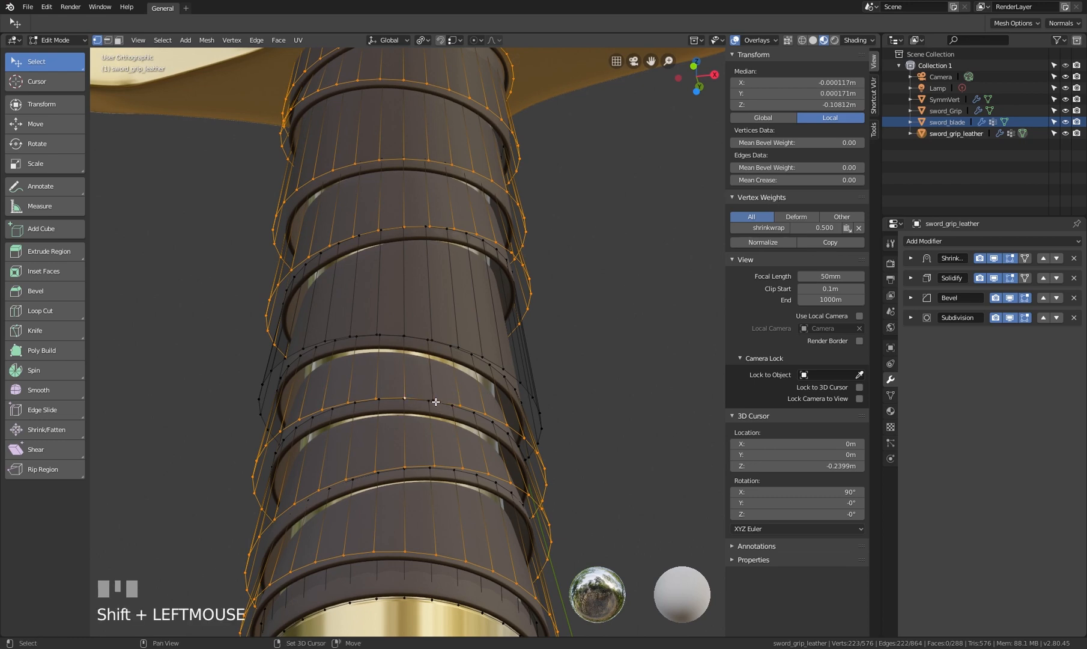
pyautogui.moveTo(438, 359); pyautogui.dragTo(441, 329, button='middle')
pyautogui.scroll(-2, 434, 156)
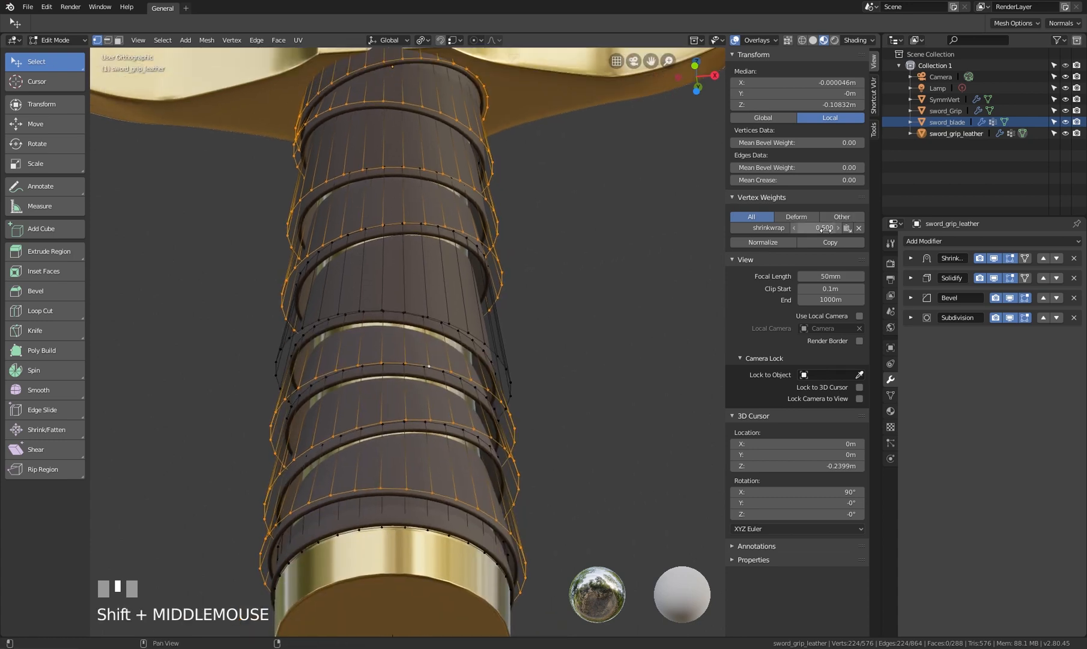
# Turn on the Solidify modifier's on-cage display so the editable mesh follows the modified leather surface
pyautogui.moveTo(433, 378); pyautogui.dragTo(448, 401, button='middle')
pyautogui.click(1025, 277)
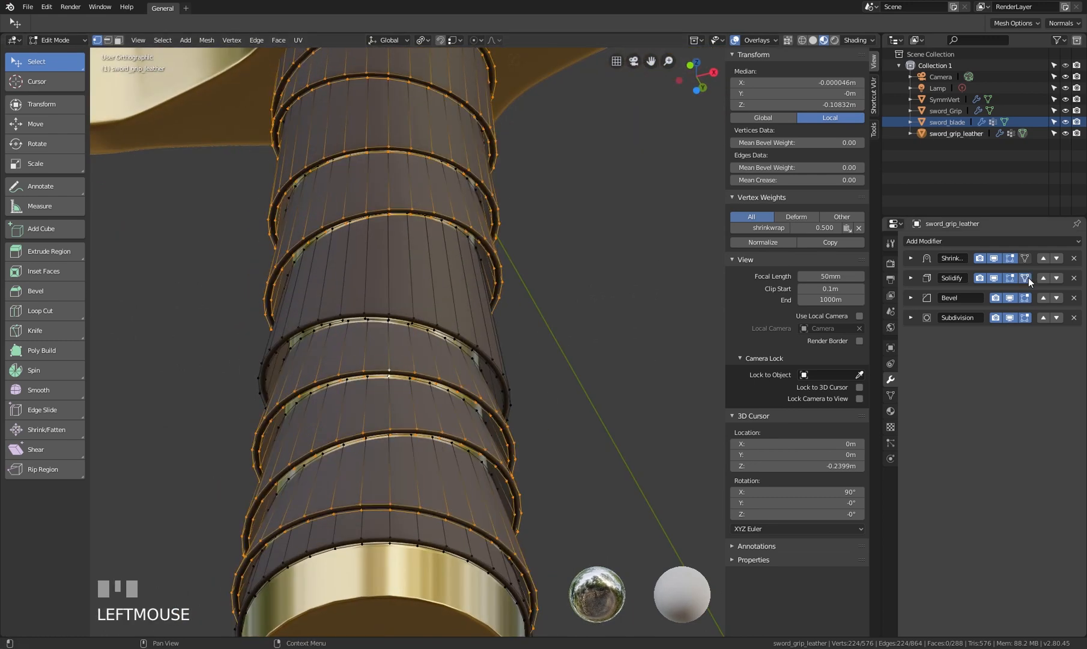
pyautogui.scroll(2, 480, 390)
pyautogui.keyDown('shift'); pyautogui.moveTo(481, 392); pyautogui.dragTo(517, 365, button='middle'); pyautogui.keyUp('shift')
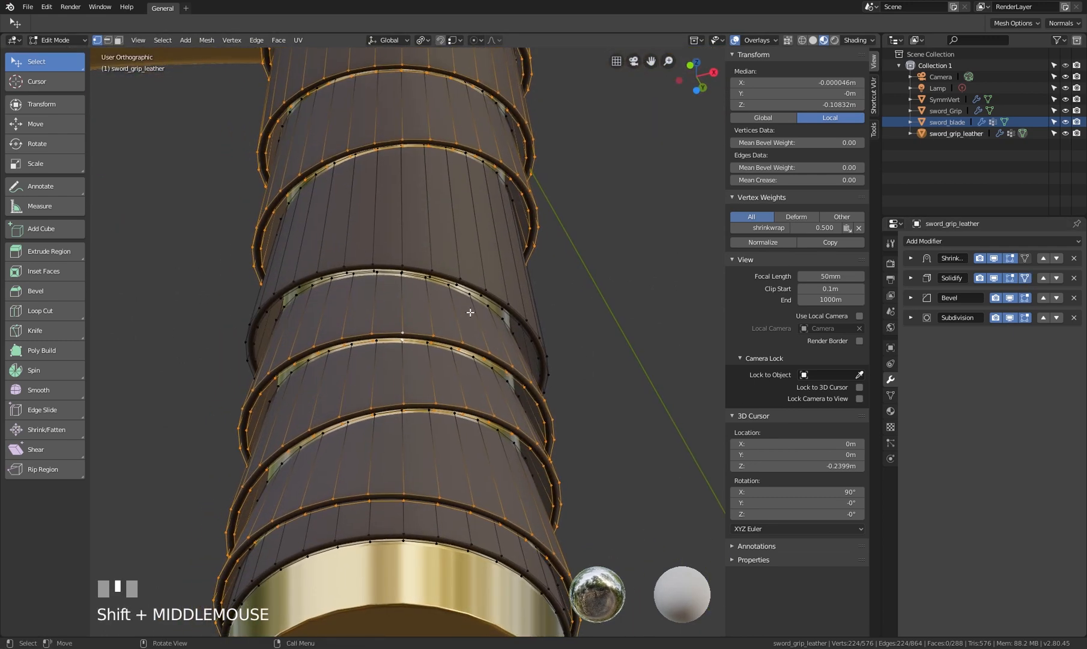
pyautogui.moveTo(471, 312)
pyautogui.mouseDown(button='middle')
pyautogui.moveTo(469, 360)
pyautogui.moveTo(469, 310)
pyautogui.mouseUp(button='middle')
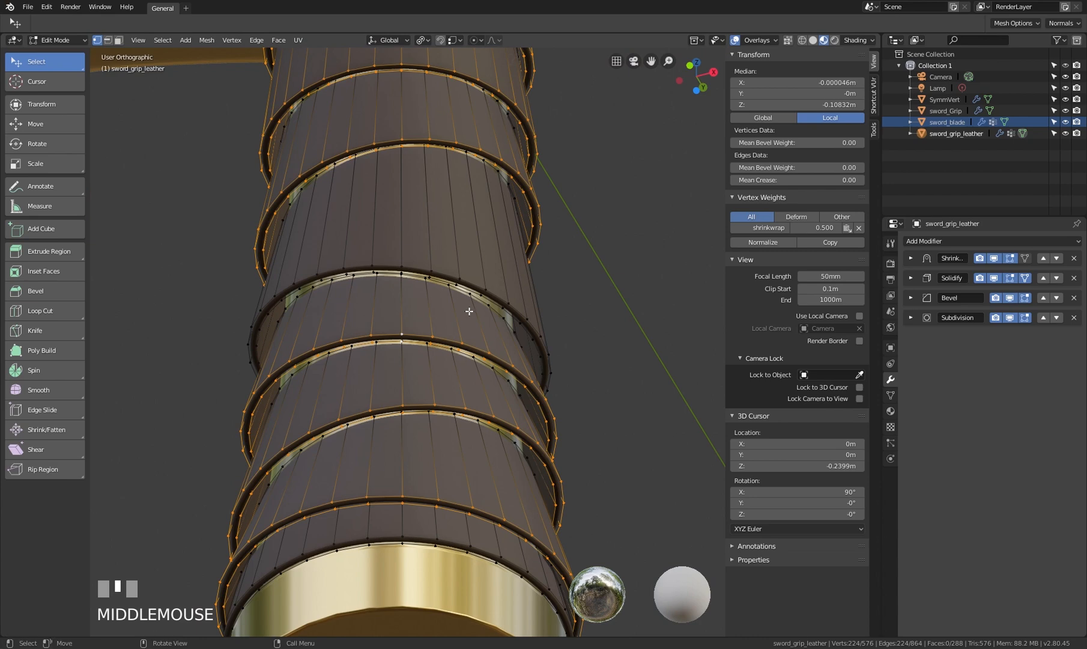
pyautogui.click(1025, 277)
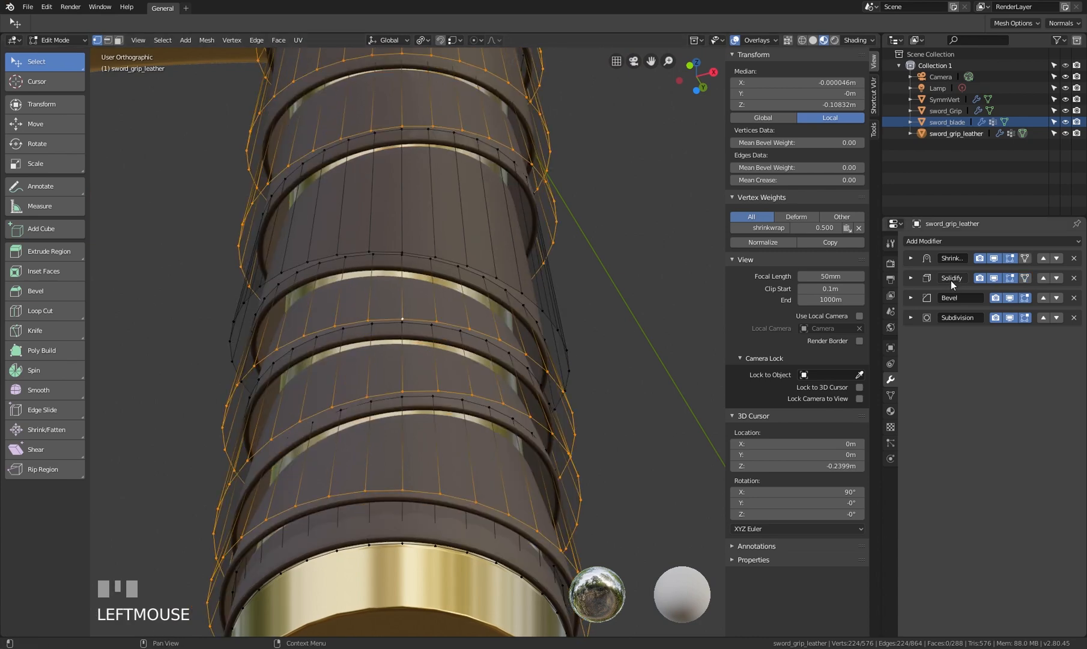
pyautogui.click(1025, 278)
# Set the active vertex's shrinkwrap weight to 0.710 and copy it to all selected lower rim vertices
pyautogui.moveTo(478, 352); pyautogui.dragTo(357, 351, button='middle')
pyautogui.moveTo(449, 350)
pyautogui.mouseDown(button='middle')
pyautogui.moveTo(502, 408)
pyautogui.moveTo(514, 316)
pyautogui.moveTo(464, 343)
pyautogui.mouseUp(button='middle')
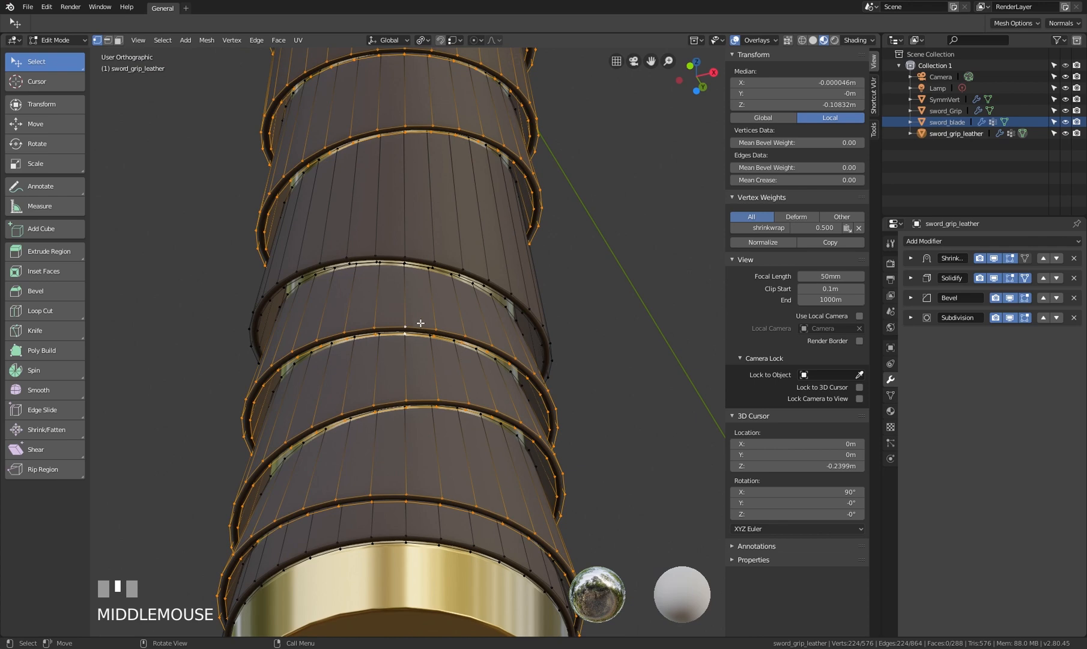
pyautogui.moveTo(468, 280); pyautogui.dragTo(501, 306, button='middle')
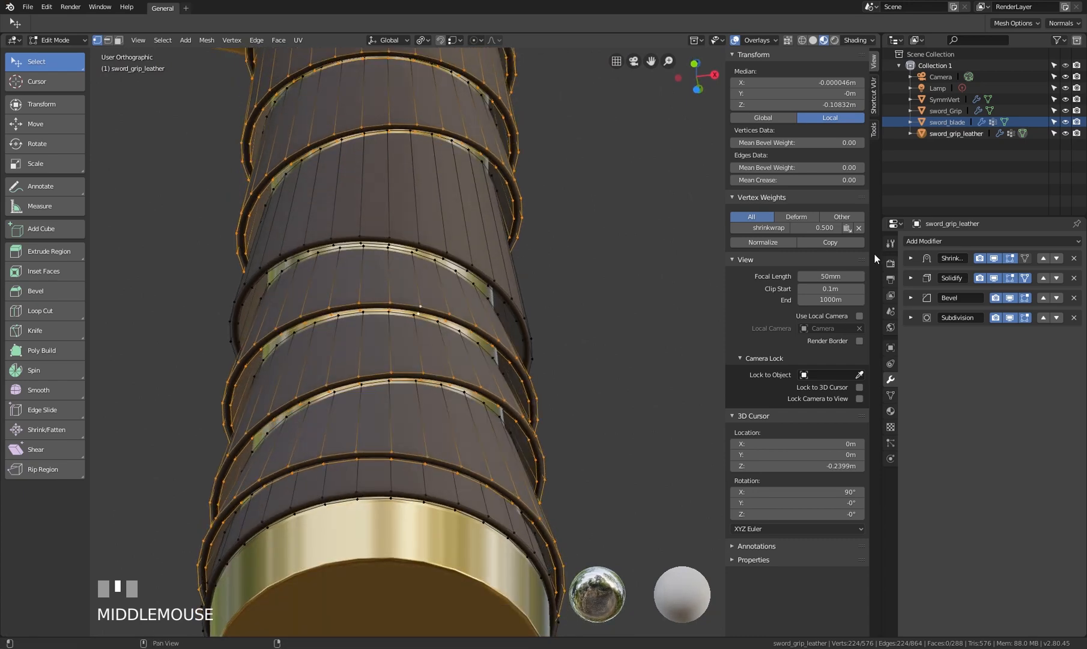
pyautogui.click(821, 228)
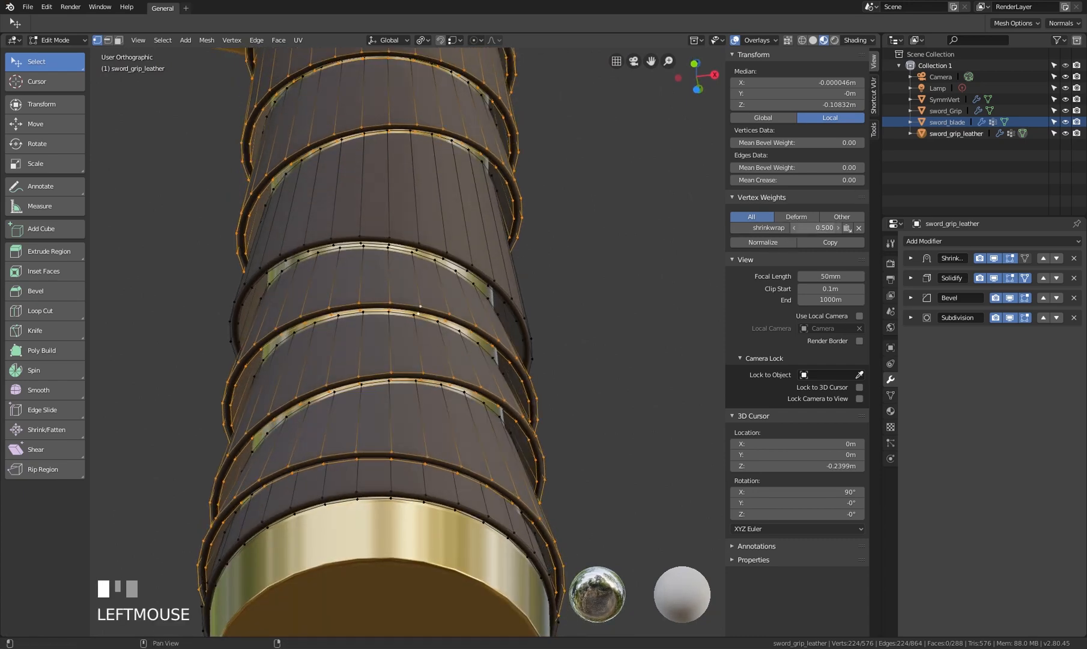
pyautogui.moveTo(821, 228)
pyautogui.mouseDown()
pyautogui.moveTo(789, 228)
pyautogui.moveTo(830, 227)
pyautogui.mouseUp()
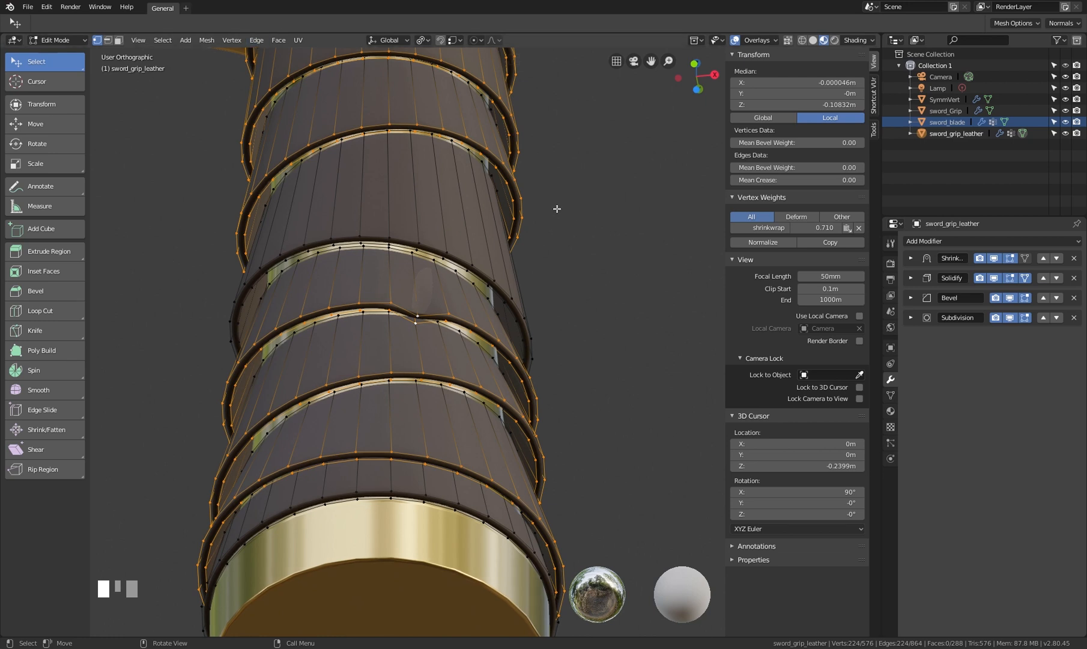
pyautogui.click(838, 243)
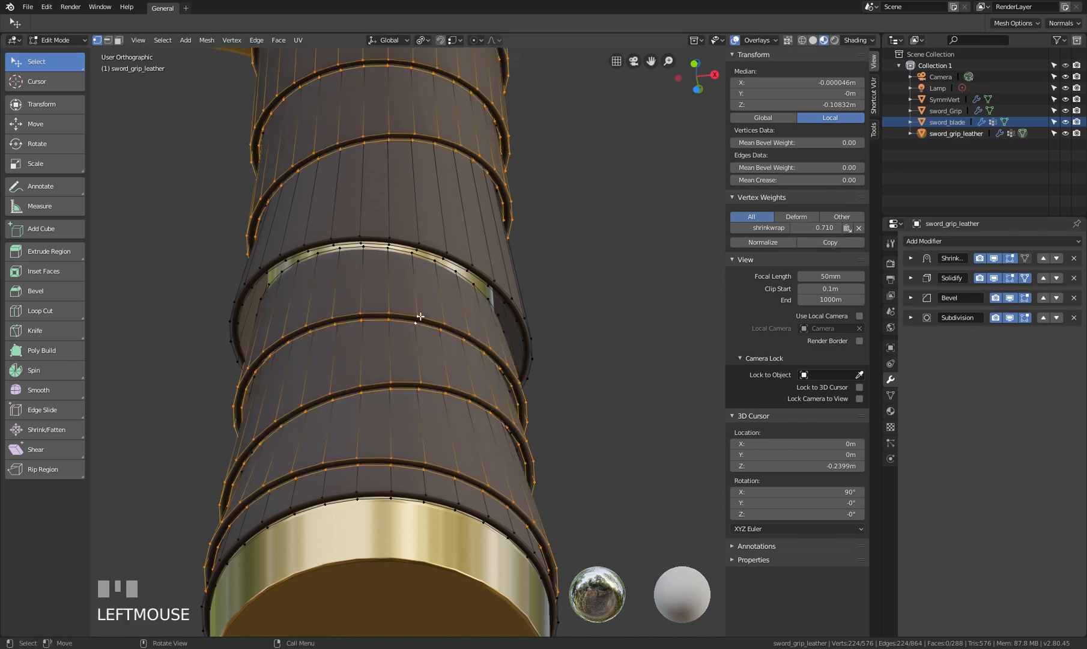
pyautogui.keyDown('shift'); pyautogui.moveTo(472, 257); pyautogui.dragTo(487, 274, button='middle'); pyautogui.keyUp('shift')
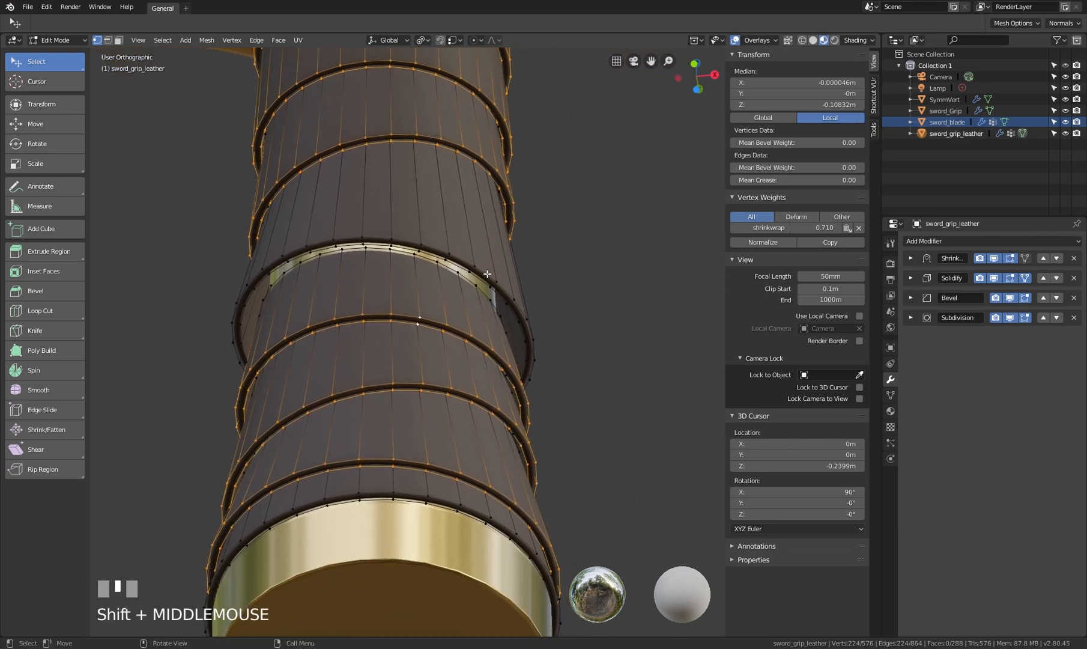
pyautogui.click(414, 253)
pyautogui.scroll(2, 424, 248)
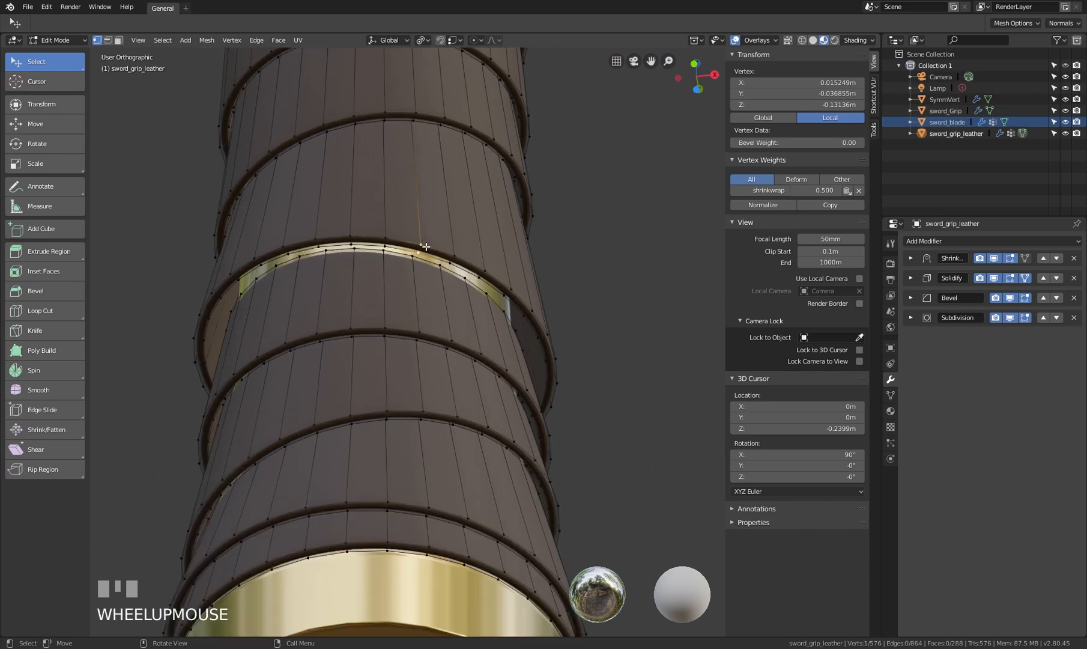
pyautogui.moveTo(424, 244)
pyautogui.mouseDown(button='middle')
pyautogui.moveTo(427, 223)
pyautogui.moveTo(421, 247)
pyautogui.mouseUp(button='middle')
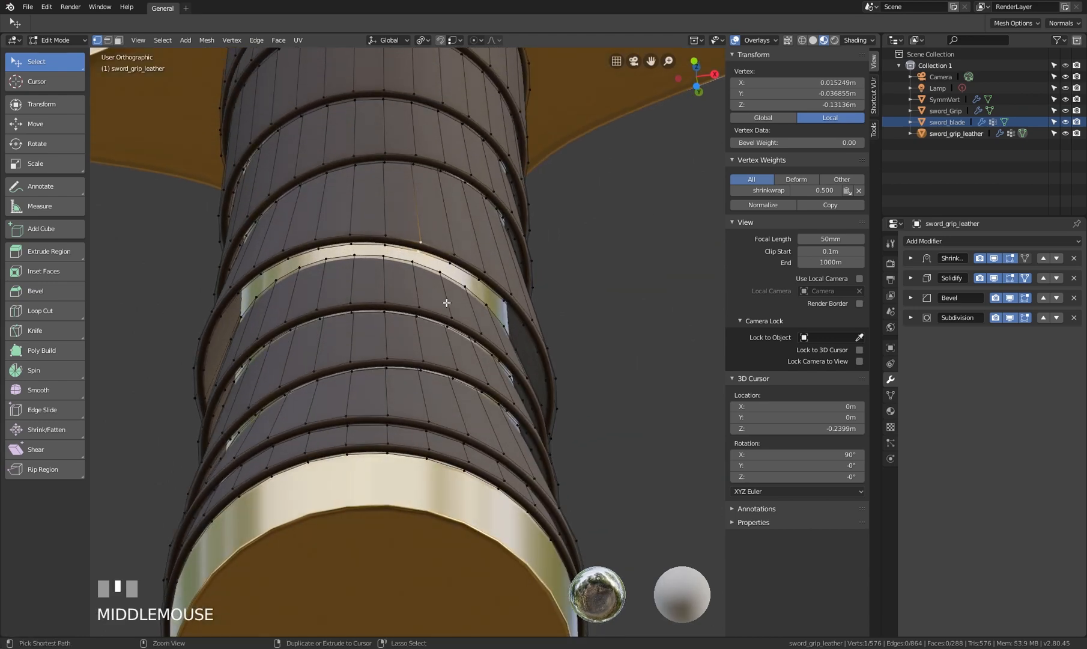
pyautogui.hotkey('ctrl', 'z')
# Select only the gaping middle band's lower rim loop, set its shrinkwrap weight to 0.830 and copy it to the whole loop
pyautogui.moveTo(445, 303); pyautogui.dragTo(399, 249, button='middle')
pyautogui.keyDown('alt'); pyautogui.keyDown('shift'); pyautogui.click(398, 249); pyautogui.keyUp('shift'); pyautogui.keyUp('alt')
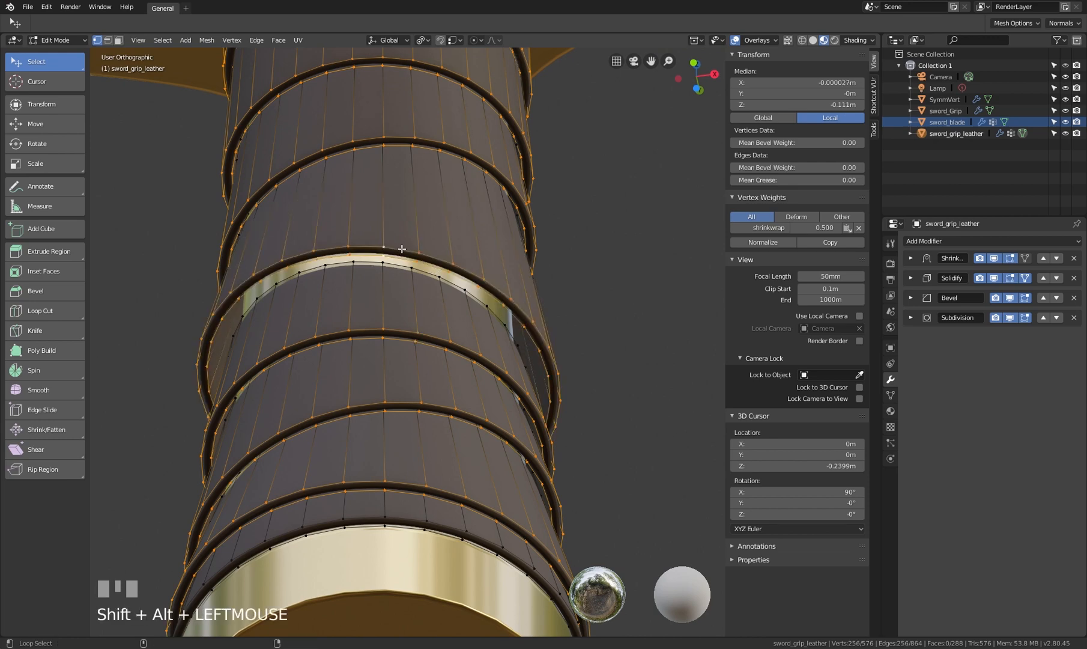
pyautogui.keyDown('alt'); pyautogui.keyDown('shift'); pyautogui.click(402, 250); pyautogui.keyUp('shift'); pyautogui.keyUp('alt')
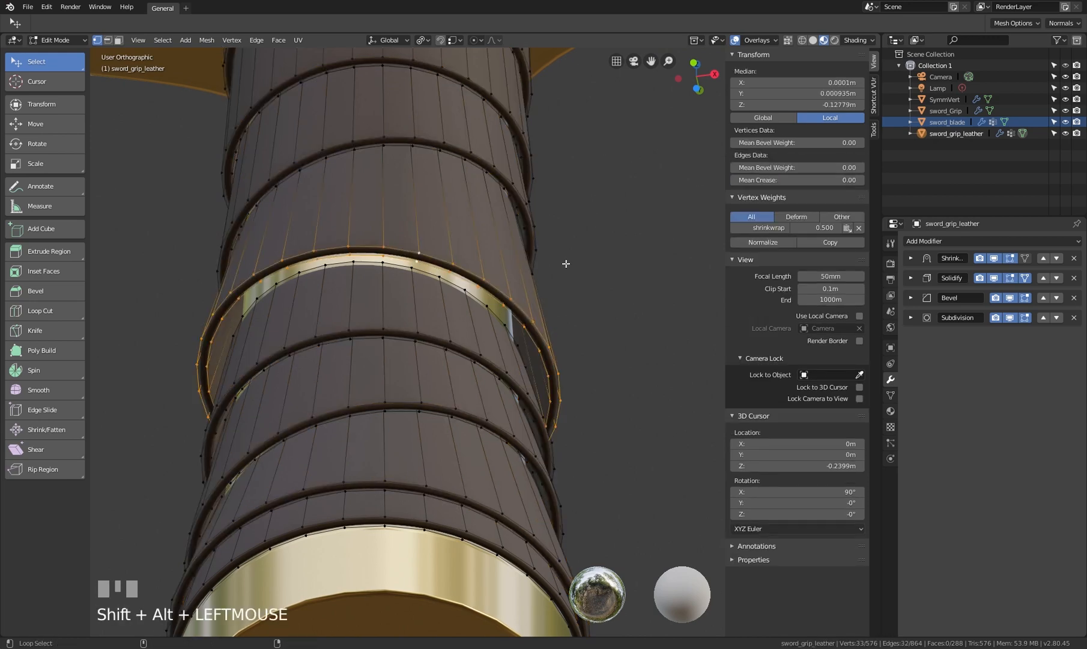
pyautogui.moveTo(798, 234); pyautogui.dragTo(852, 234)
pyautogui.click(578, 315)
# Select the rim loop of the band just above, toward the guard, and apply a shrinkwrap weight of 0.800 to all its vertices
pyautogui.moveTo(577, 315); pyautogui.dragTo(457, 180, button='middle')
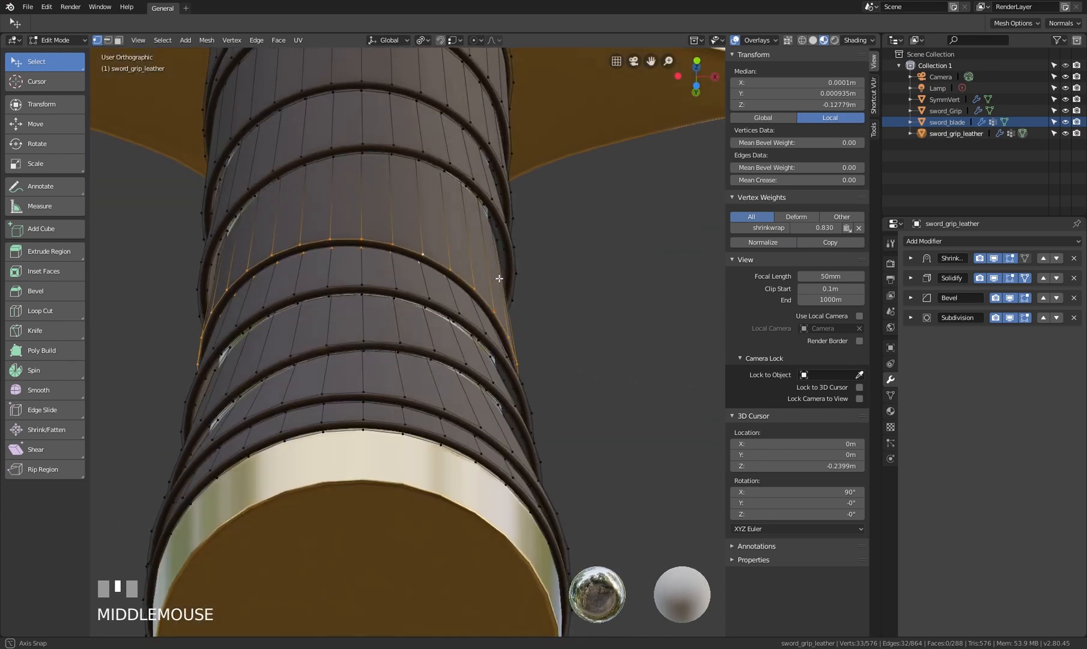
pyautogui.click(415, 157)
pyautogui.keyDown('alt'); pyautogui.keyDown('shift'); pyautogui.click(423, 152); pyautogui.keyUp('shift'); pyautogui.keyUp('alt')
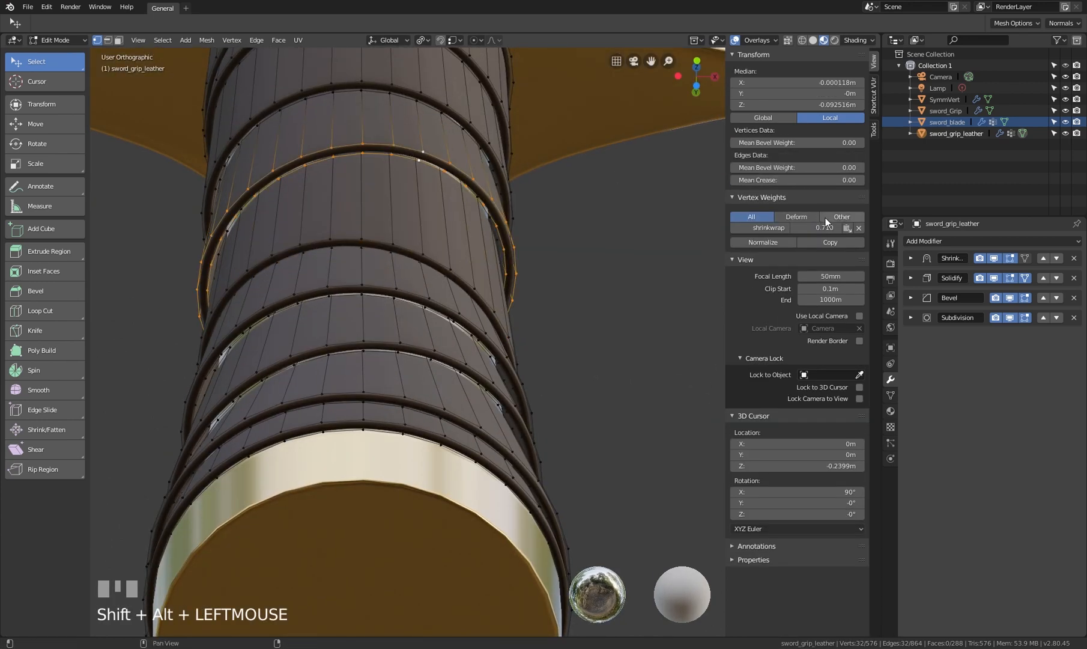
pyautogui.moveTo(824, 227); pyautogui.dragTo(837, 228)
pyautogui.click(830, 242)
# Select the next band's lower rim loop toward the guard and copy a shrinkwrap weight of 0.810 to the loop
pyautogui.moveTo(408, 248); pyautogui.dragTo(408, 291, button='middle')
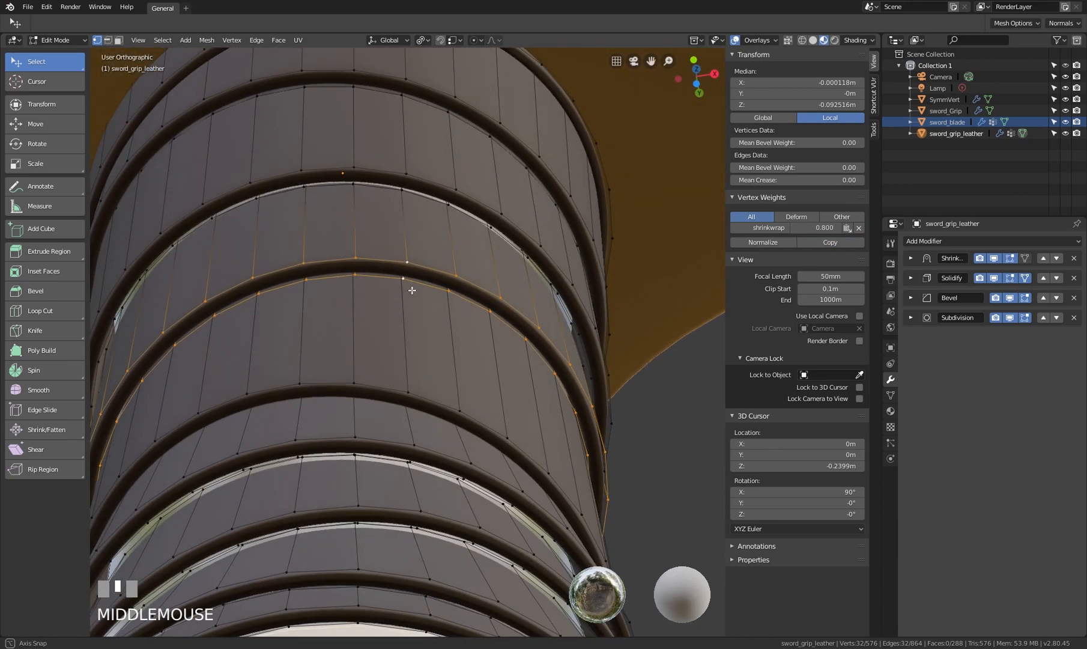
pyautogui.click(531, 236)
pyautogui.keyDown('alt'); pyautogui.keyDown('shift'); pyautogui.click(530, 235); pyautogui.keyUp('shift'); pyautogui.keyUp('alt')
pyautogui.click(533, 244)
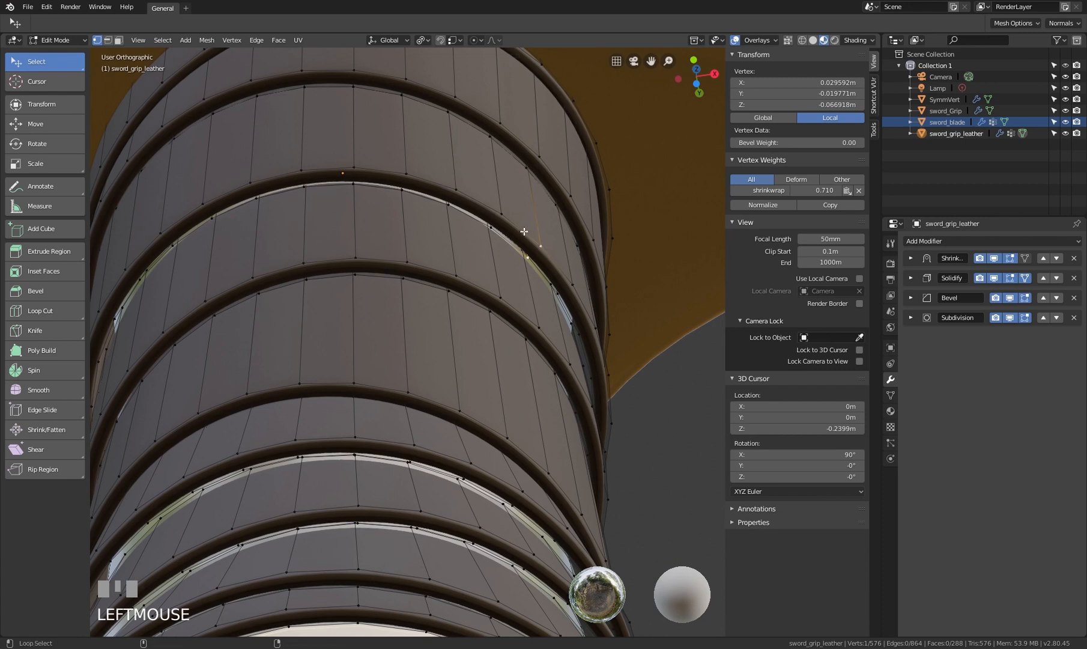
pyautogui.keyDown('alt'); pyautogui.keyDown('shift'); pyautogui.click(505, 198); pyautogui.keyUp('shift'); pyautogui.keyUp('alt')
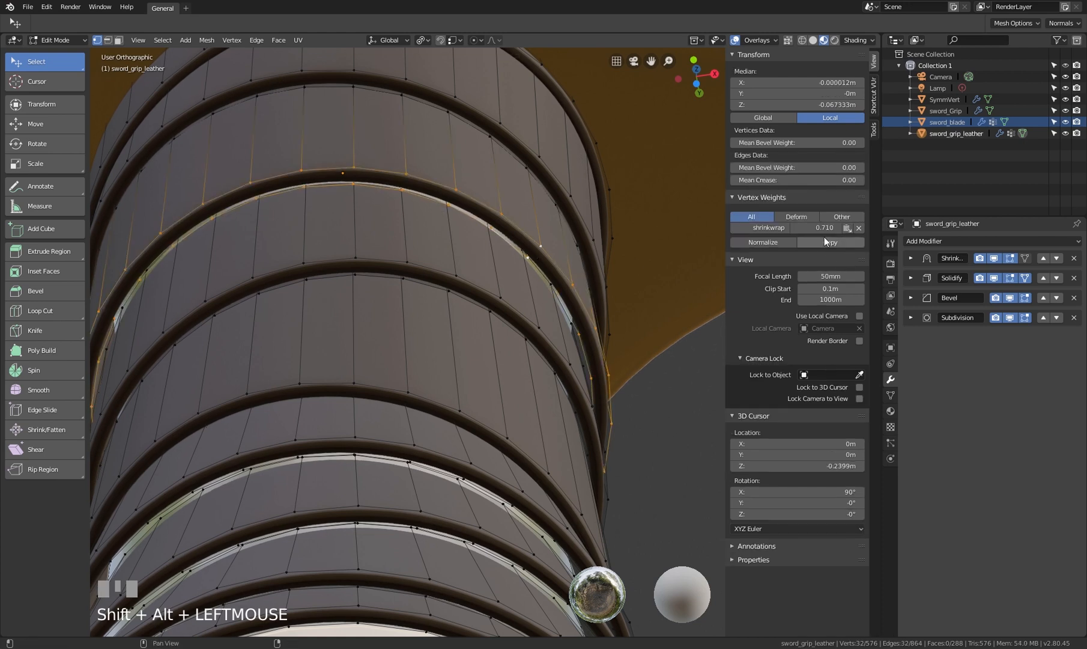
pyautogui.moveTo(797, 230); pyautogui.dragTo(794, 253)
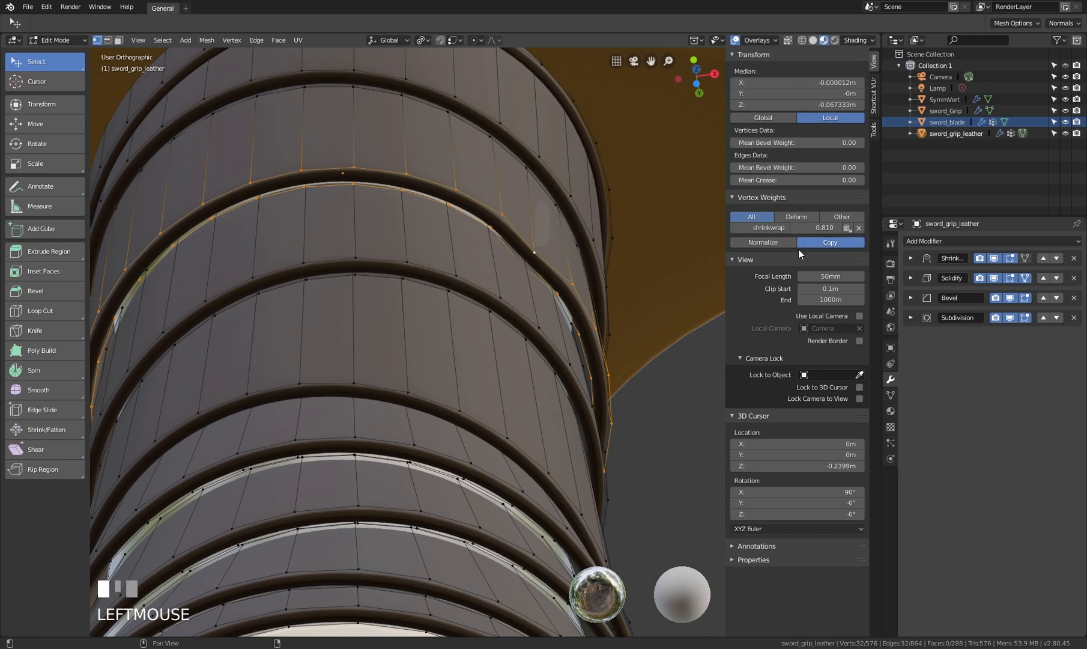
# Select the lower rim loops of the two gapping bands nearer the pommel and copy a shrinkwrap weight of 0.850 to them
pyautogui.scroll(-3, 505, 259)
pyautogui.keyDown('shift'); pyautogui.moveTo(504, 260); pyautogui.dragTo(509, 225, button='middle'); pyautogui.keyUp('shift')
pyautogui.scroll(3, 510, 225)
pyautogui.click(489, 294)
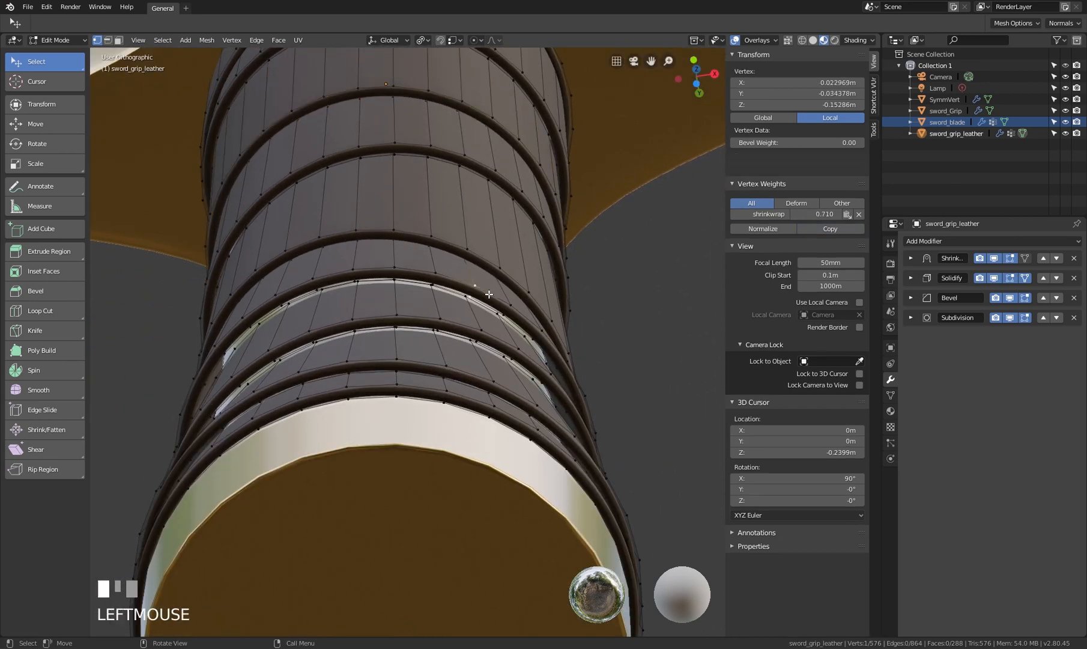
pyautogui.keyDown('alt'); pyautogui.keyDown('shift'); pyautogui.click(489, 294); pyautogui.keyUp('shift'); pyautogui.keyUp('alt')
pyautogui.keyDown('alt'); pyautogui.keyDown('shift'); pyautogui.click(489, 294); pyautogui.keyUp('shift'); pyautogui.keyUp('alt')
pyautogui.keyDown('alt'); pyautogui.keyDown('shift'); pyautogui.click(492, 297); pyautogui.keyUp('shift'); pyautogui.keyUp('alt')
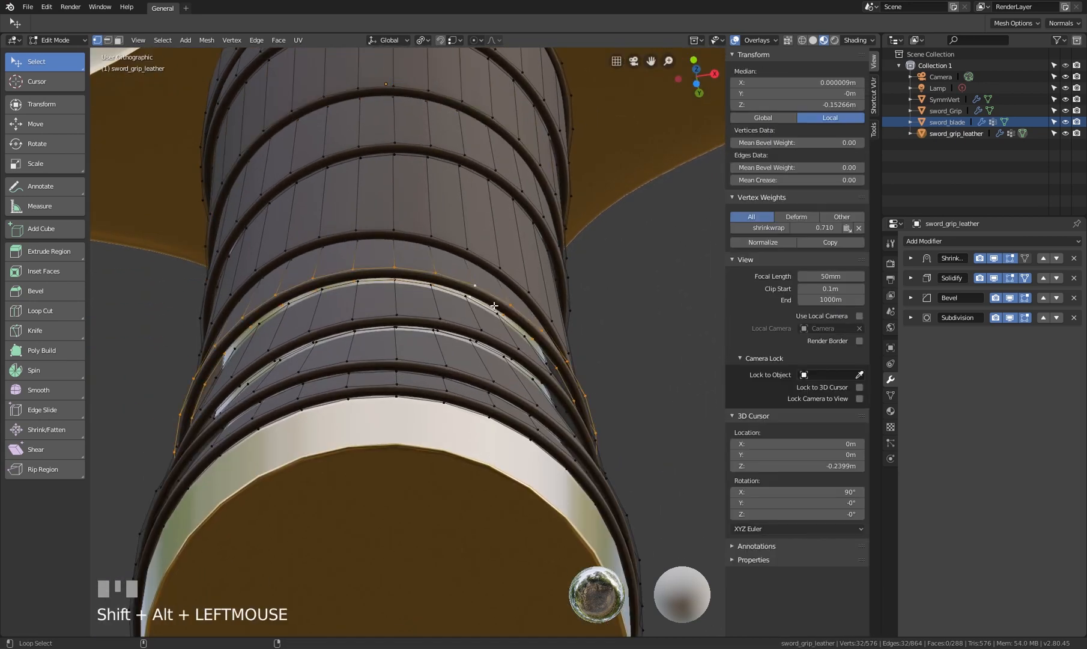
pyautogui.keyDown('alt'); pyautogui.keyDown('shift'); pyautogui.click(492, 337); pyautogui.keyUp('shift'); pyautogui.keyUp('alt')
pyautogui.scroll(1, 493, 338)
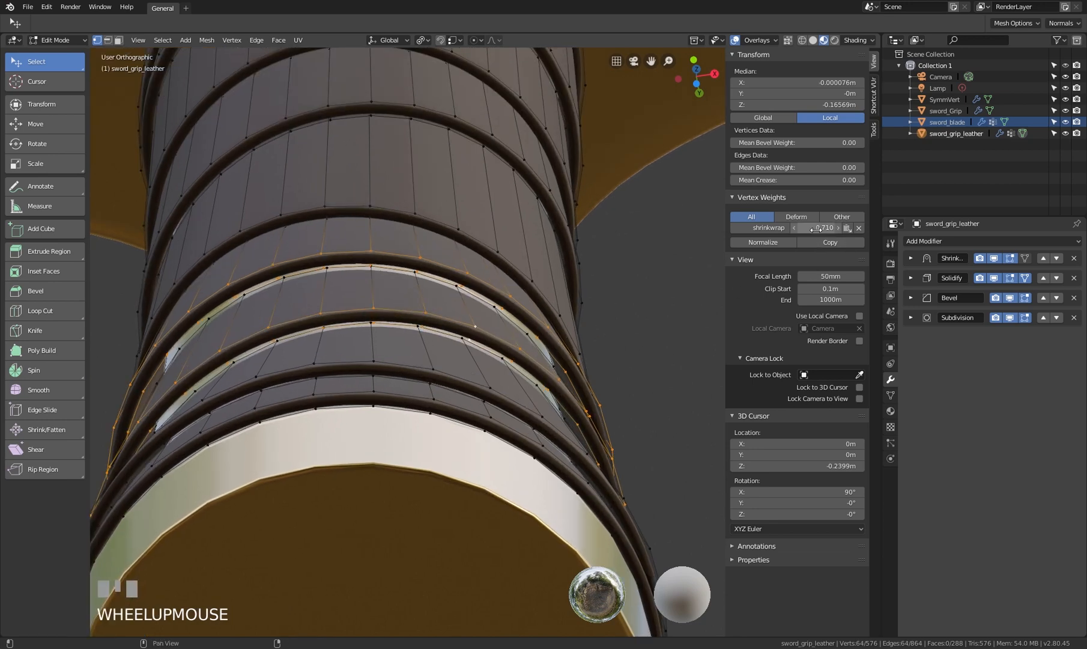
pyautogui.moveTo(815, 228); pyautogui.dragTo(831, 229)
pyautogui.click(827, 244)
pyautogui.click(828, 245)
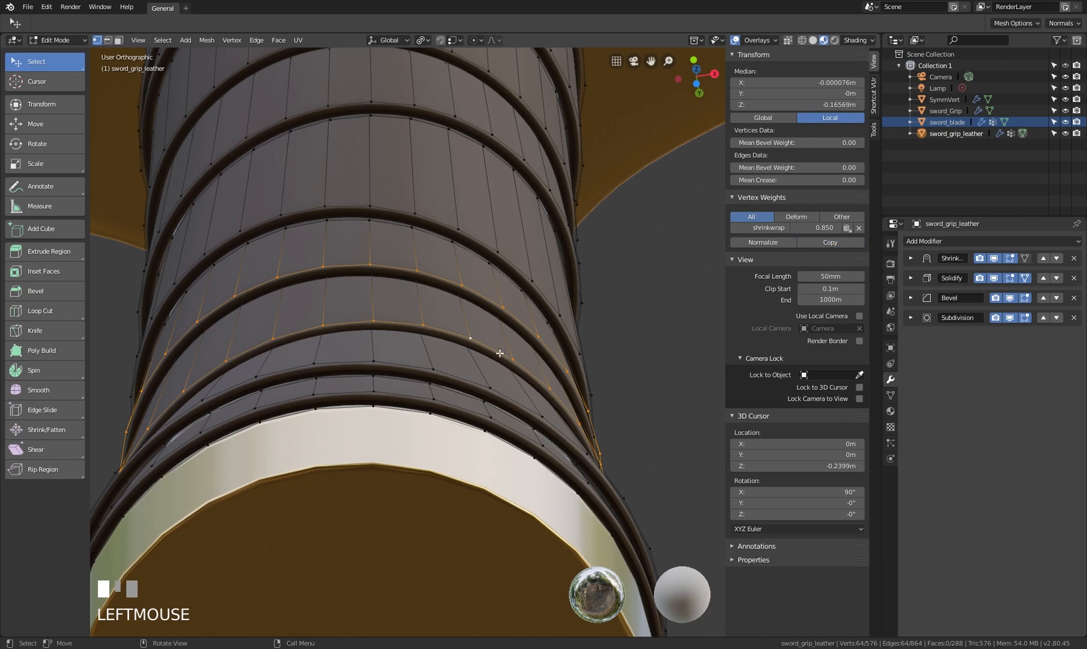
# Return to Object Mode, switch the viewport to rendered shading and hide the overlays to show the sword
pyautogui.moveTo(499, 353); pyautogui.dragTo(431, 257, button='middle')
pyautogui.press('Tab')
pyautogui.scroll(-5, 519, 367)
pyautogui.scroll(-2, 466, 290)
pyautogui.scroll(-3, 439, 325)
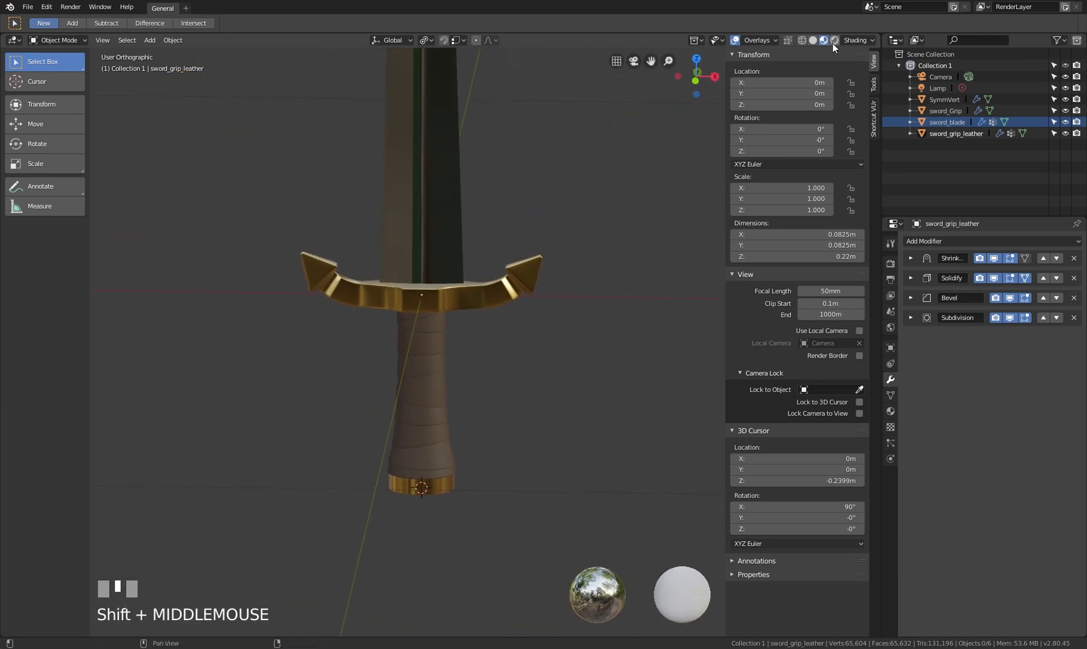
pyautogui.click(834, 41)
pyautogui.moveTo(433, 369); pyautogui.dragTo(475, 323, button='middle')
pyautogui.click(735, 40)
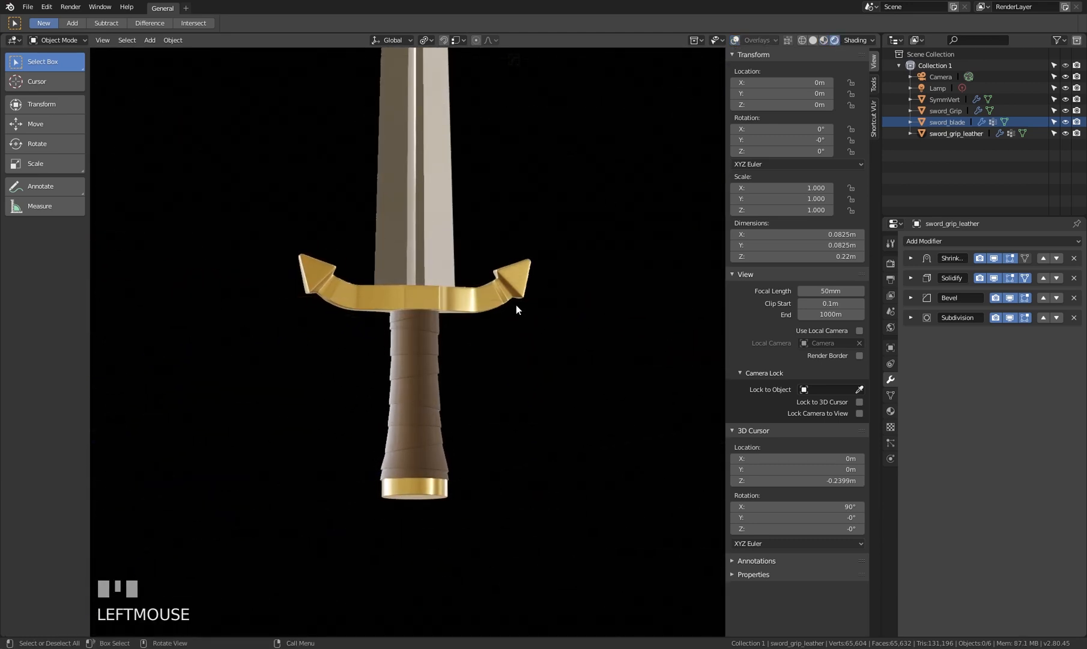
# Switch to perspective view and examine the rendered leather grip, guard and blade from several angles and distances
pyautogui.press('KP_5')
pyautogui.scroll(-2, 457, 350)
pyautogui.scroll(4, 455, 341)
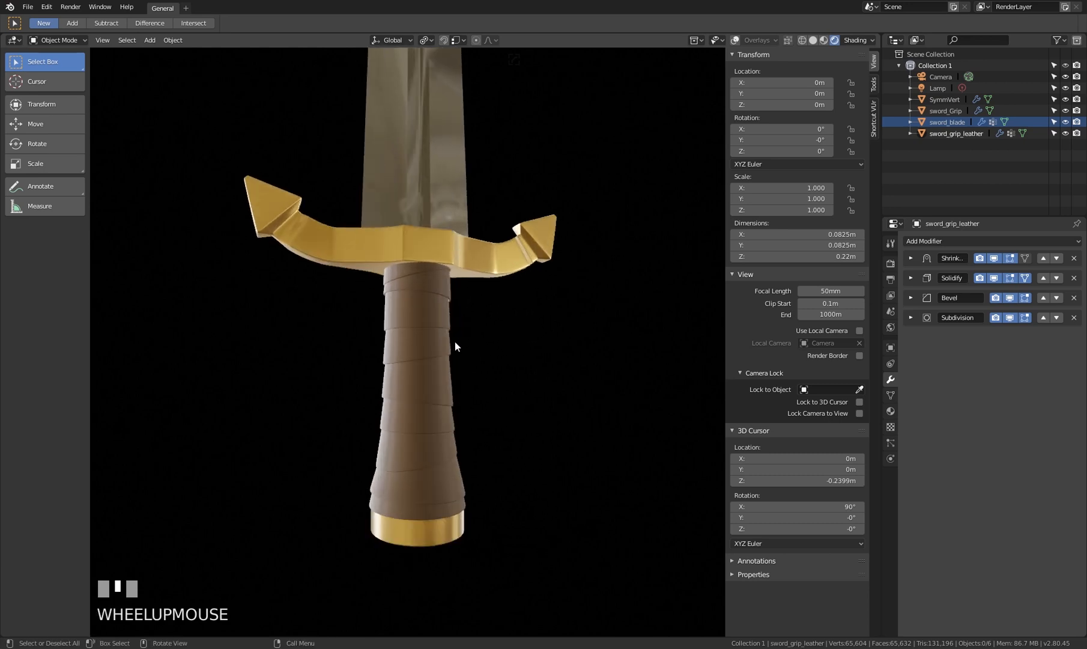
pyautogui.keyDown('shift'); pyautogui.moveTo(454, 341); pyautogui.dragTo(365, 364, button='middle'); pyautogui.keyUp('shift')
pyautogui.scroll(-3, 366, 368)
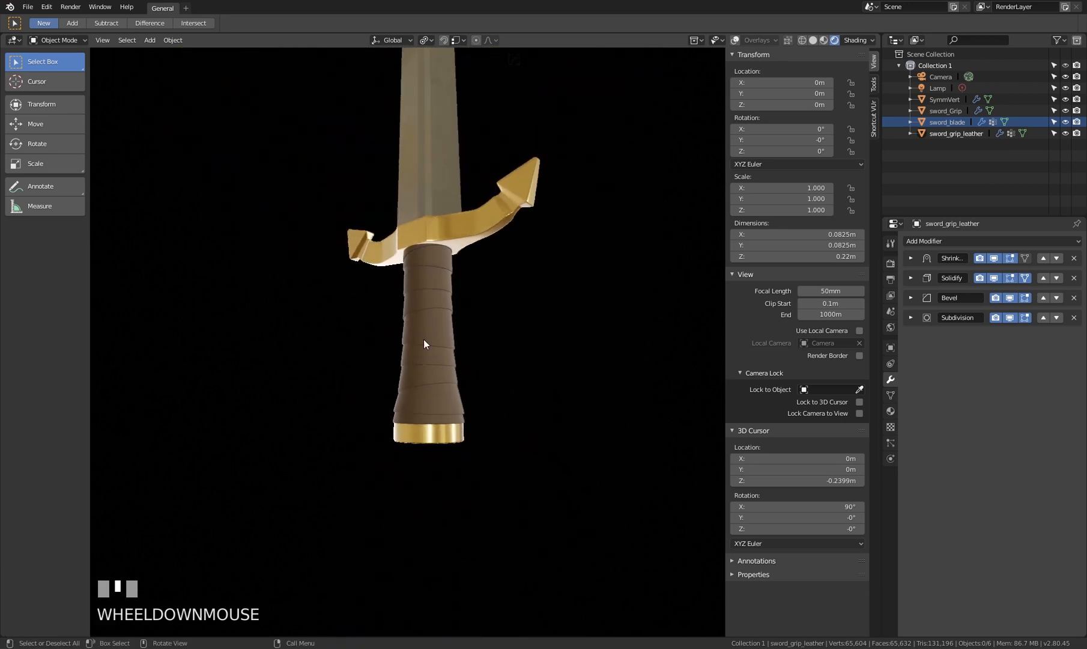
pyautogui.keyDown('shift'); pyautogui.moveTo(424, 340); pyautogui.dragTo(422, 379, button='middle'); pyautogui.keyUp('shift')
pyautogui.scroll(2, 412, 423)
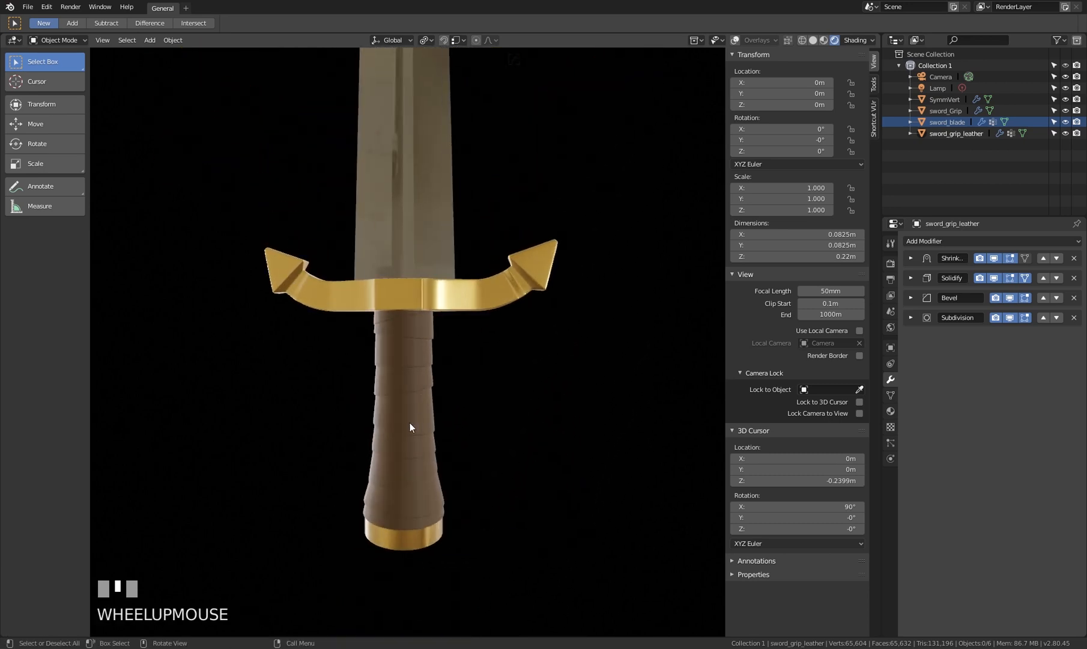
pyautogui.keyDown('shift'); pyautogui.moveTo(413, 423); pyautogui.dragTo(434, 401, button='middle'); pyautogui.keyUp('shift')
pyautogui.scroll(-2, 425, 355)
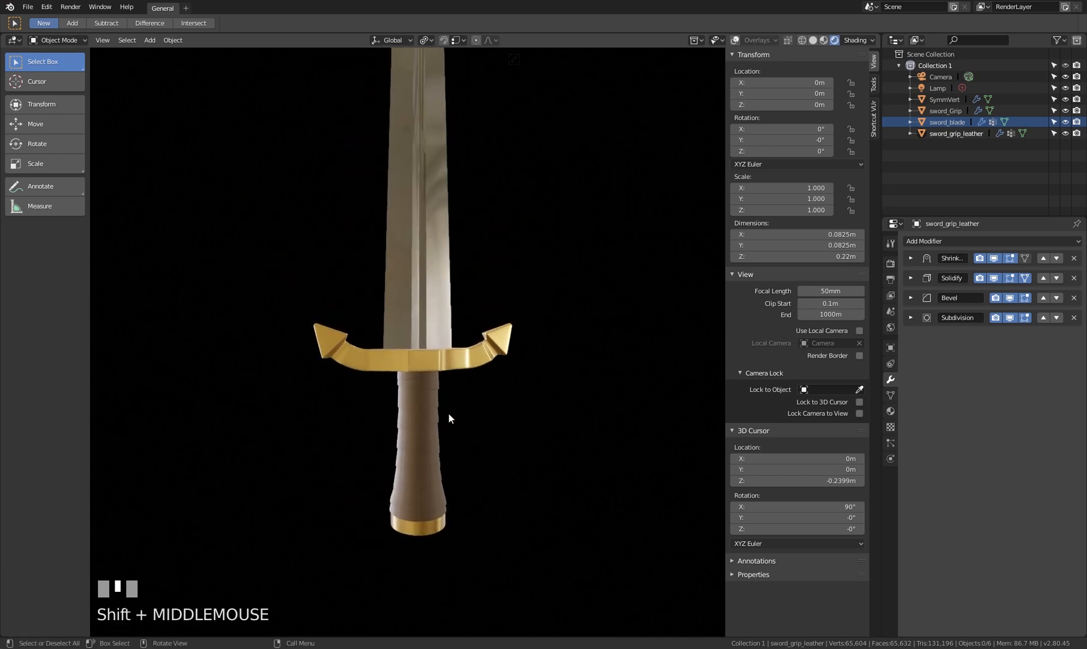
pyautogui.moveTo(449, 414); pyautogui.dragTo(429, 374, button='middle')
pyautogui.scroll(-3, 435, 332)
pyautogui.keyDown('shift'); pyautogui.moveTo(435, 333); pyautogui.dragTo(448, 430, button='middle'); pyautogui.keyUp('shift')
pyautogui.scroll(3, 455, 400)
pyautogui.scroll(-1, 440, 415)
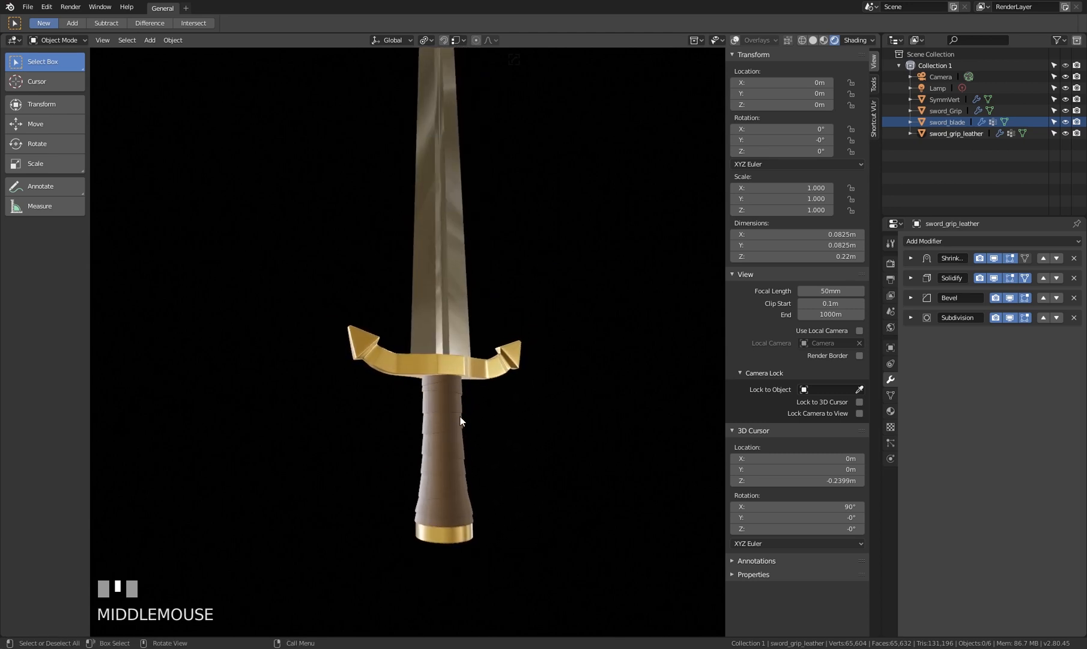